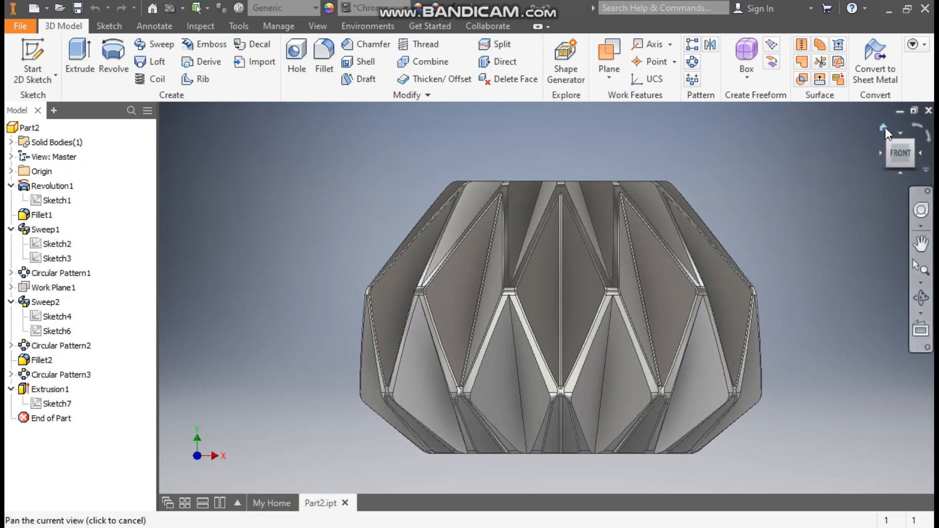
left_click(882, 128)
middle_click_drag(607, 361, 615, 363)
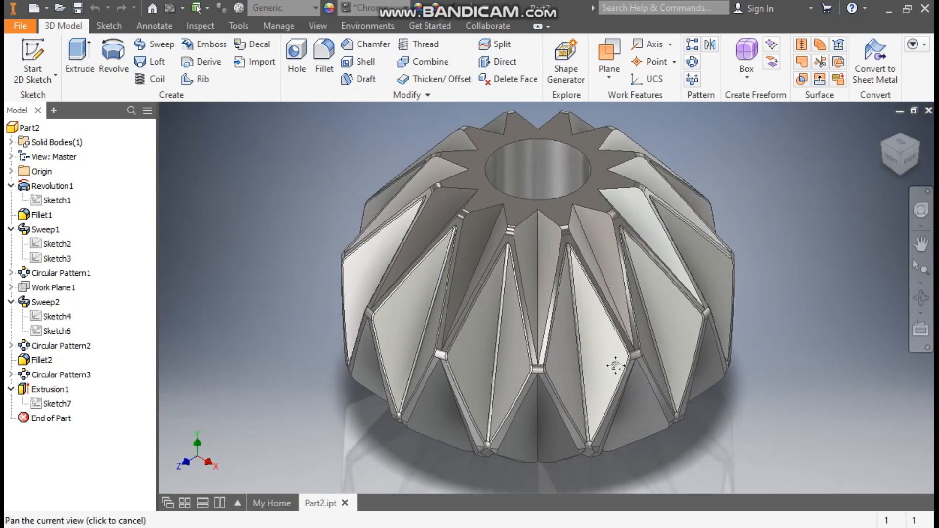
Step: Create a new metric part from the Standard (mm).ipt template and start a 2D sketch on the XY plane
left_click(34, 9)
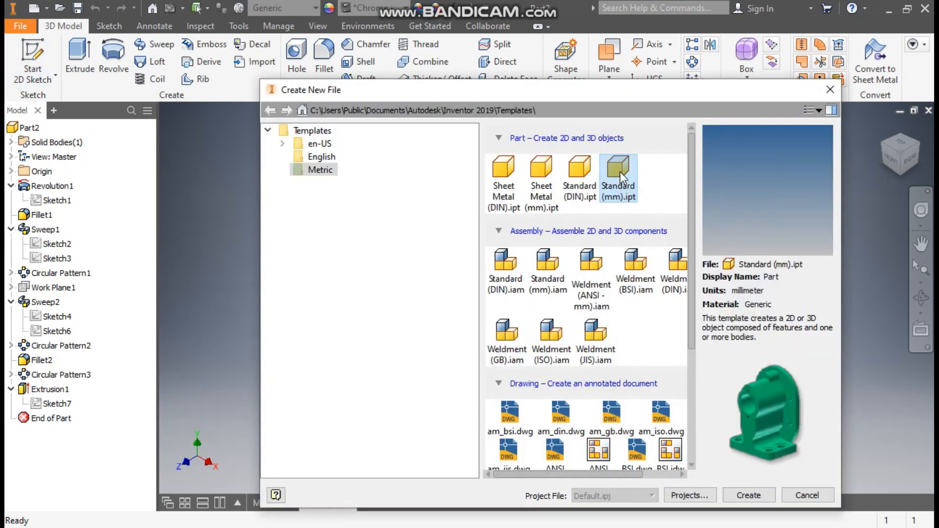
left_click(748, 495)
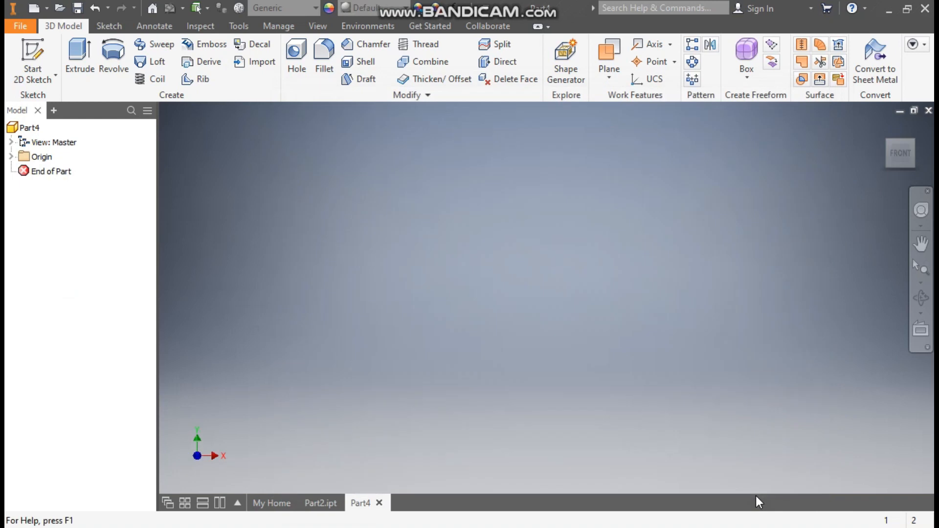
left_click(25, 53)
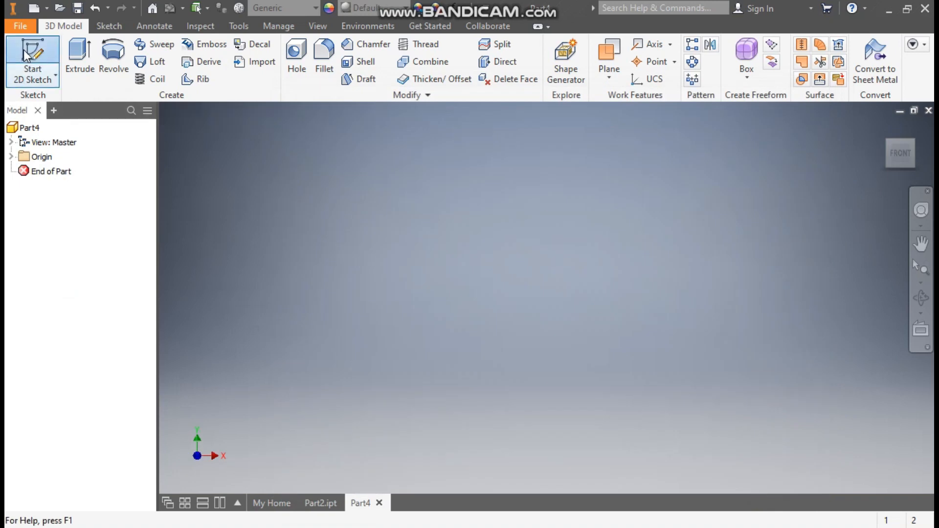
left_click(488, 186)
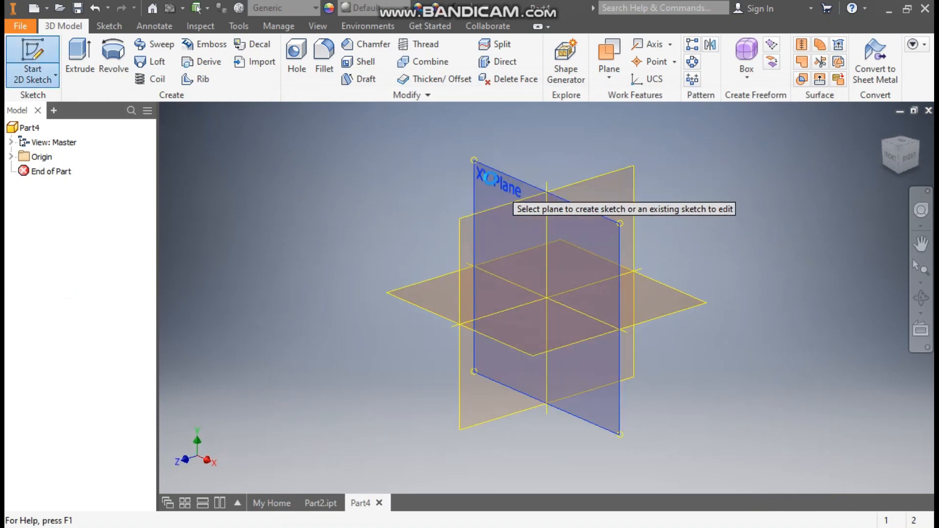
Step: Draw a vertical line about 36 mm long upward from the origin
left_click(78, 49)
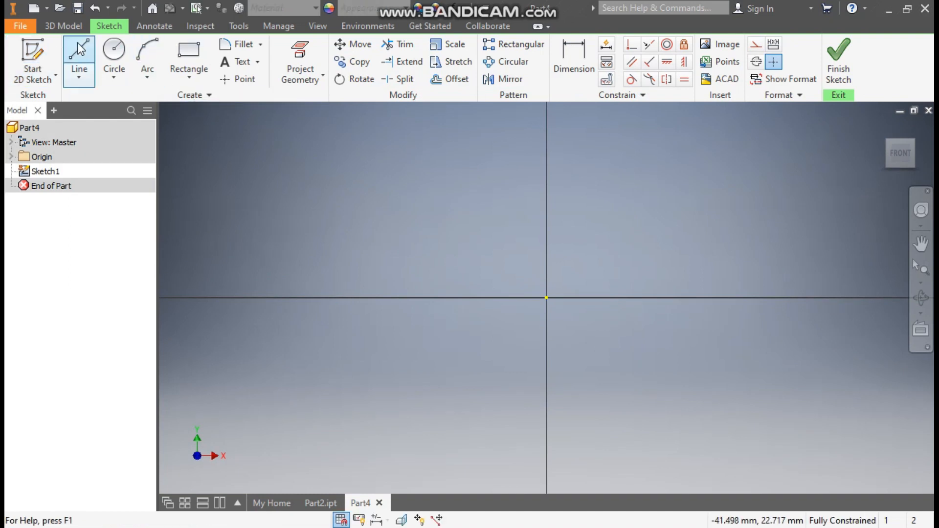
mouse_move(685, 261)
middle_mouse_down()
mouse_move(680, 384)
mouse_move(638, 366)
middle_mouse_up()
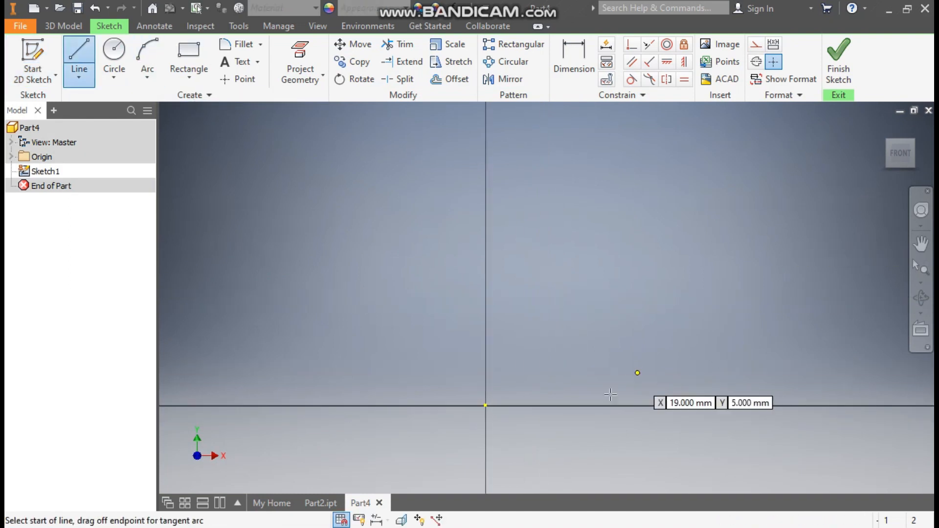
left_click(485, 406)
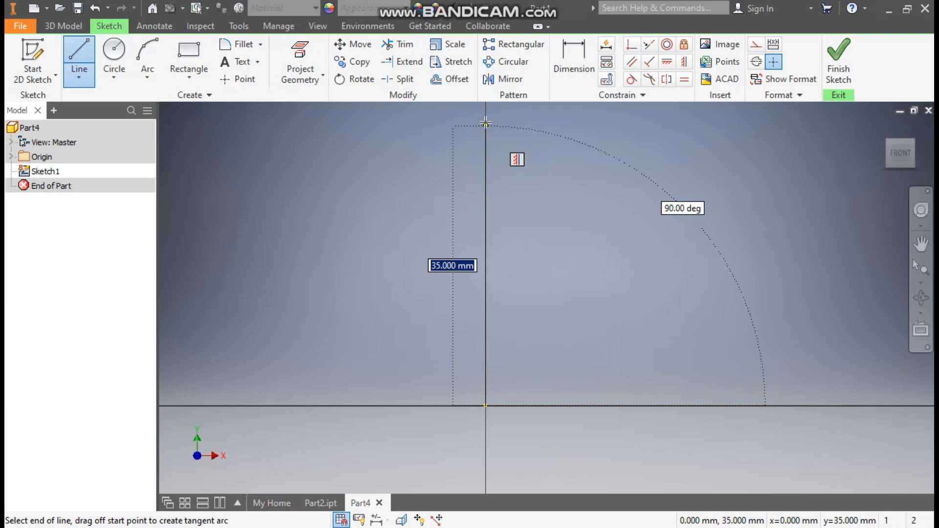
left_click(485, 119)
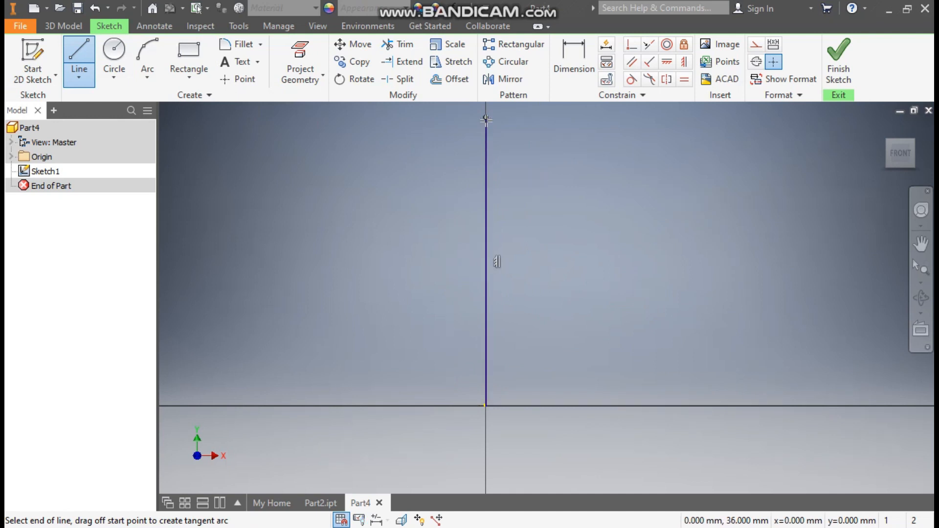
key("Escape")
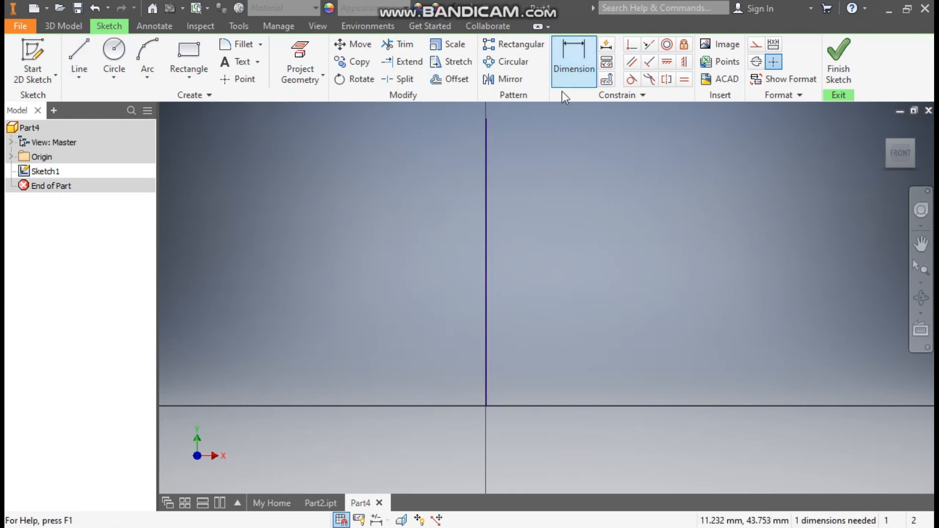
Step: Dimension the vertical line's length to 100 mm
left_click(571, 66)
left_click(486, 193)
left_click(426, 213)
type("100")
key("Return")
scroll(565, 283, "up", 5)
mouse_move(542, 324)
middle_mouse_down()
mouse_move(513, 373)
mouse_move(499, 379)
mouse_move(499, 367)
middle_mouse_up()
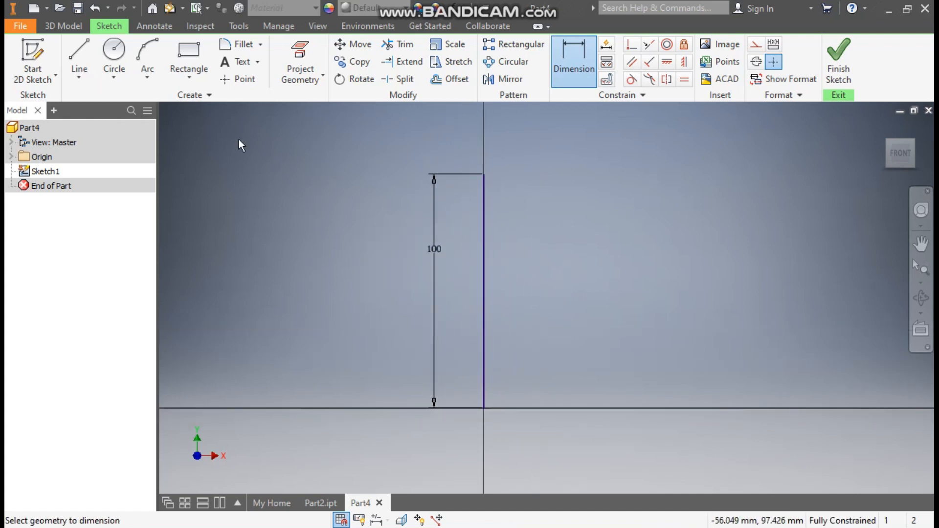
Step: Draw connected lines closing a six-sided profile: about 49 mm horizontal top edge, outward slope, vertical outer edge, inward slope and base edge to the origin
left_click(79, 50)
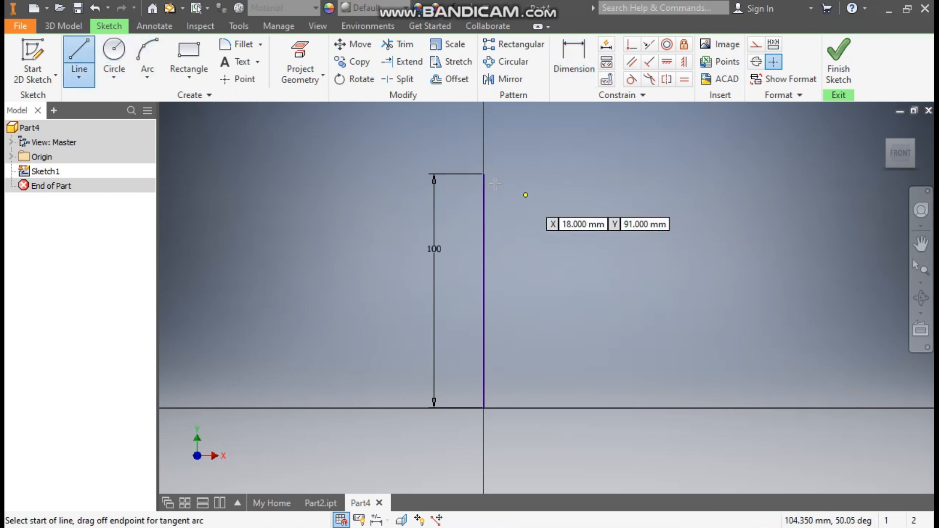
left_click(483, 174)
left_click(598, 174)
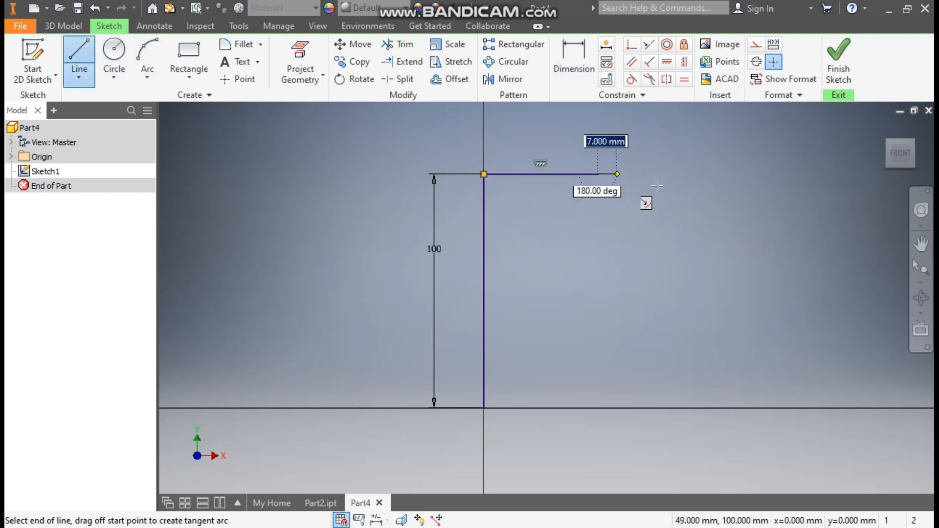
left_click(686, 248)
left_click(686, 342)
left_click(631, 408)
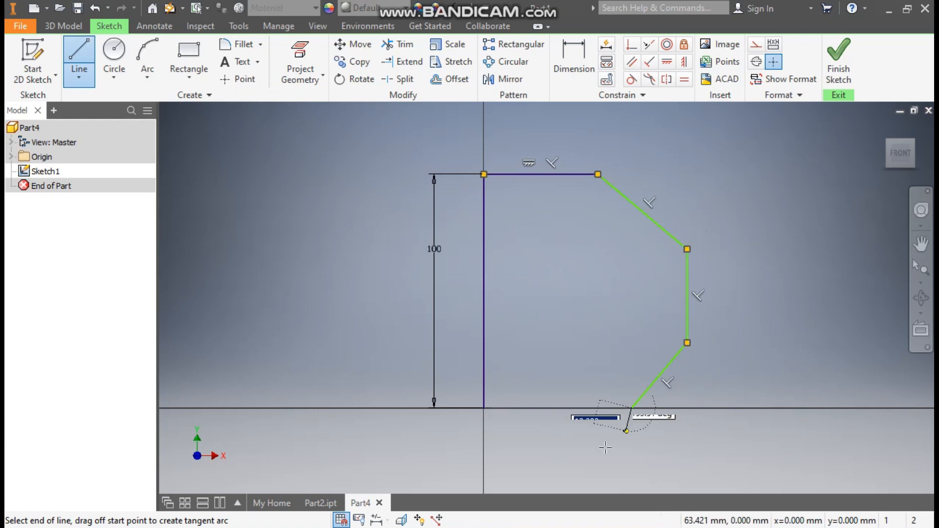
left_click(483, 408)
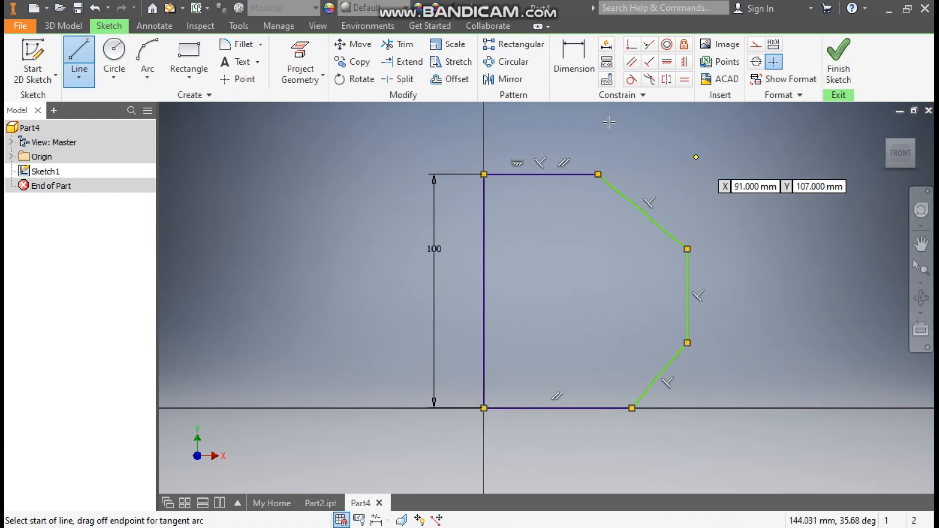
Step: Dimension the upper sloping line's vertical height and the outer vertical edge's length to 40 mm each
left_click(574, 68)
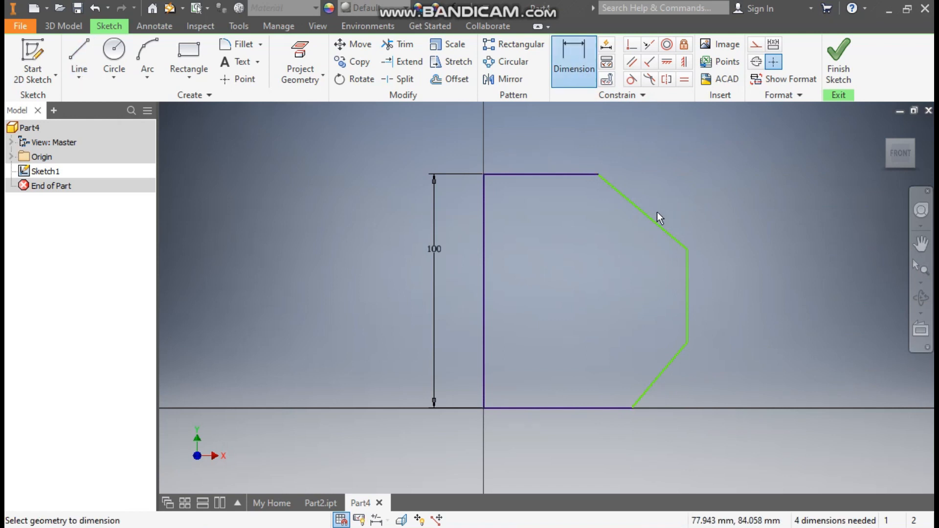
left_click(656, 210)
left_click(719, 192)
type("40")
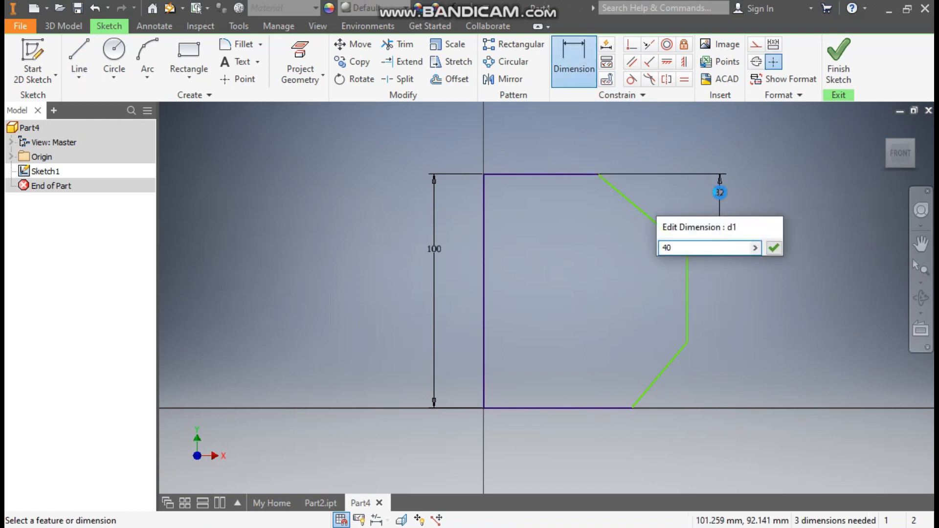
key("Return")
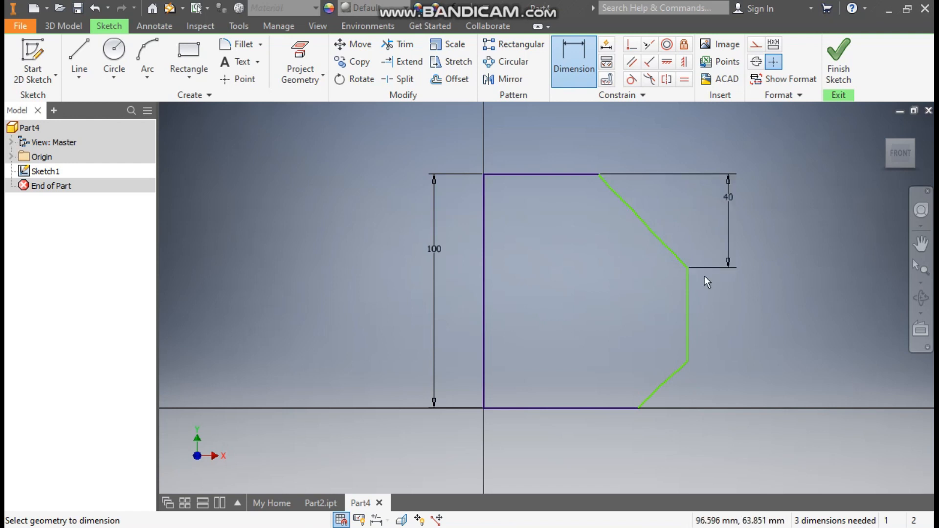
left_click(686, 304)
left_click(726, 305)
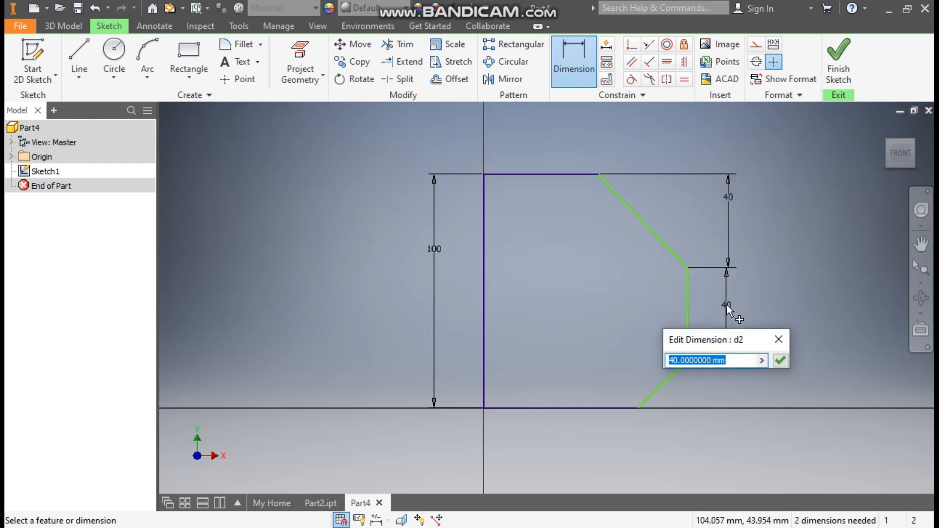
key("Return")
Step: Dimension the profile's top edge to 40 mm and its bottom edge to 50 mm, and finish the sketch
left_click(564, 174)
left_click(572, 146)
type("40")
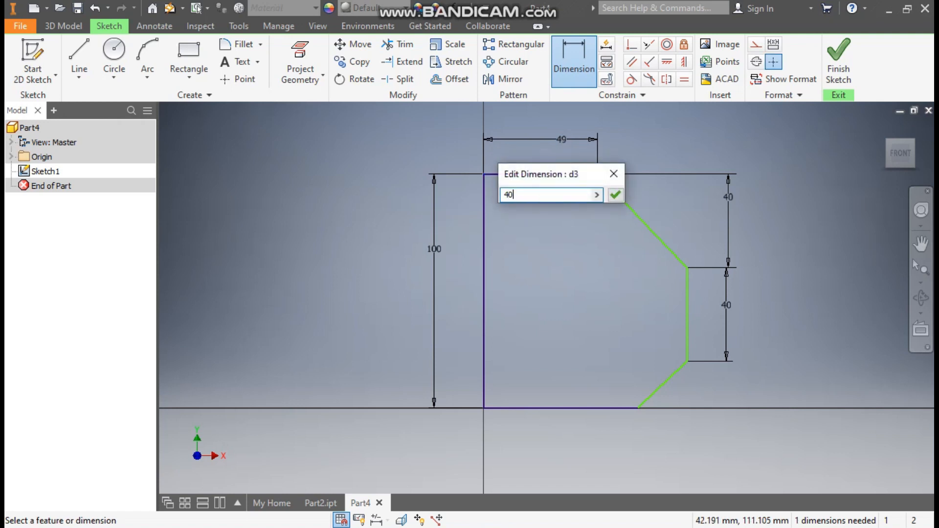
key("Return")
left_click(571, 409)
left_click(571, 435)
type("50")
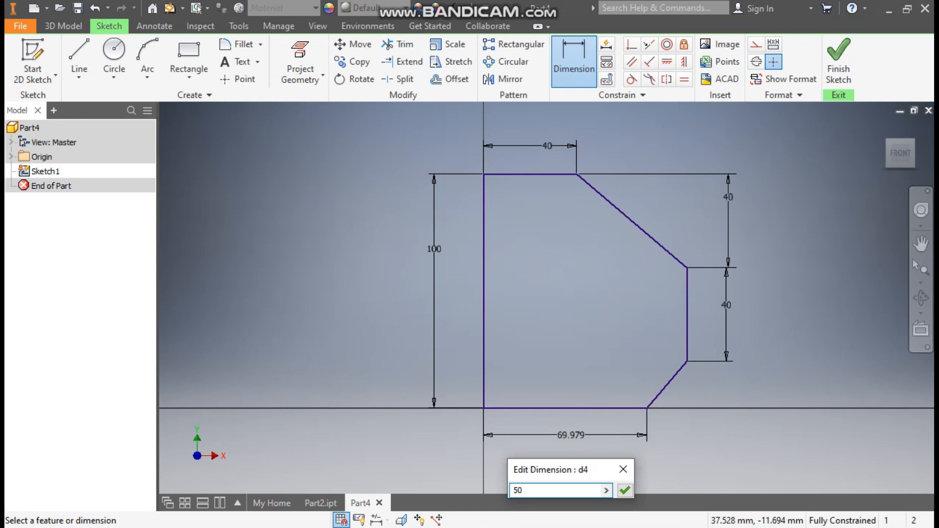
key("Return")
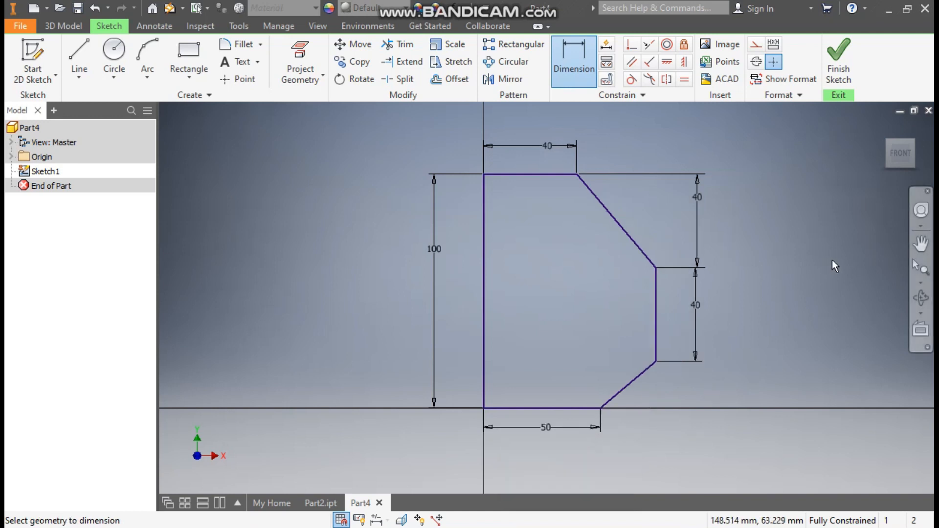
left_click(838, 61)
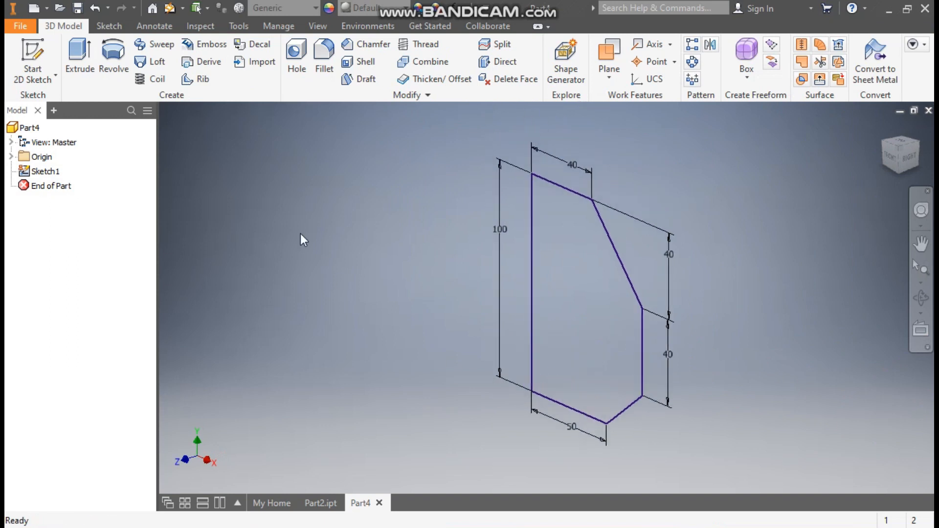
Step: Revolve the closed profile with full extents around its 100 mm vertical line into a solid
left_click(112, 54)
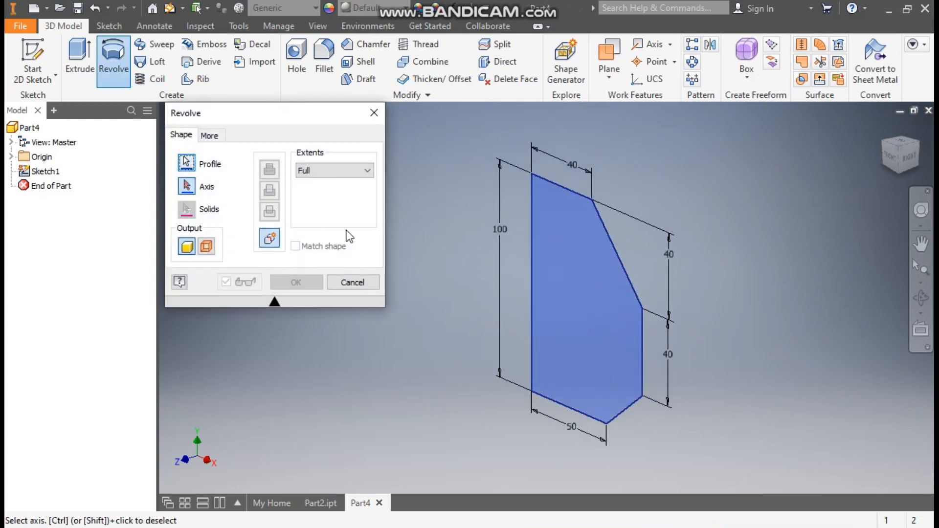
left_click(530, 224)
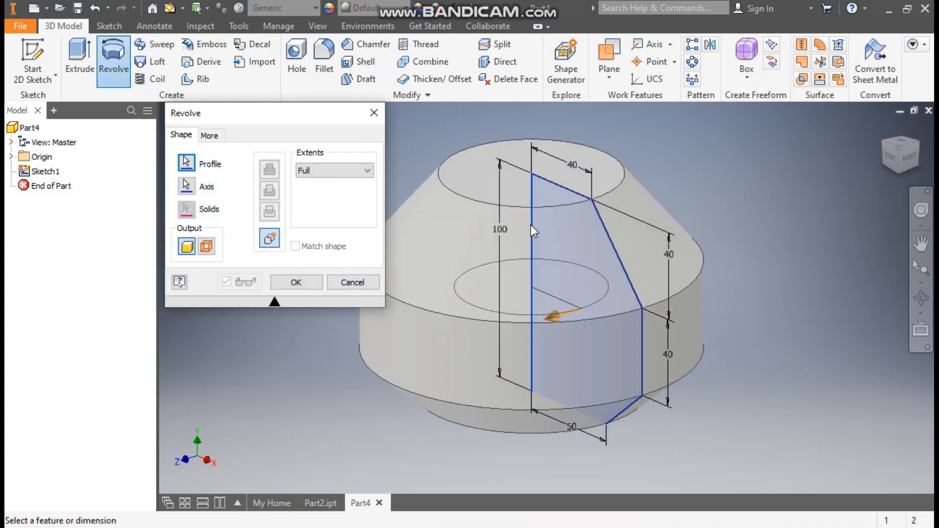
left_click(296, 282)
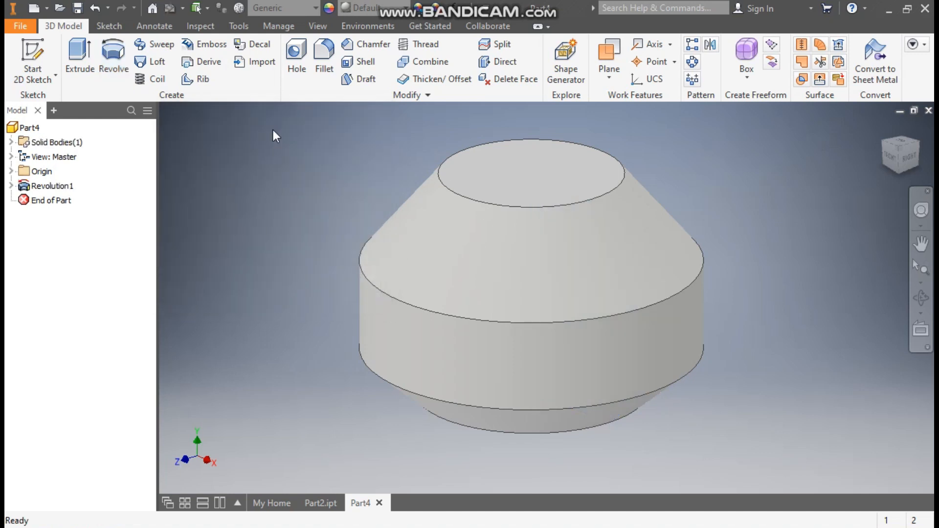
Step: Fillet the four circular edges of the revolved body with a constant 5 mm radius
left_click(319, 51)
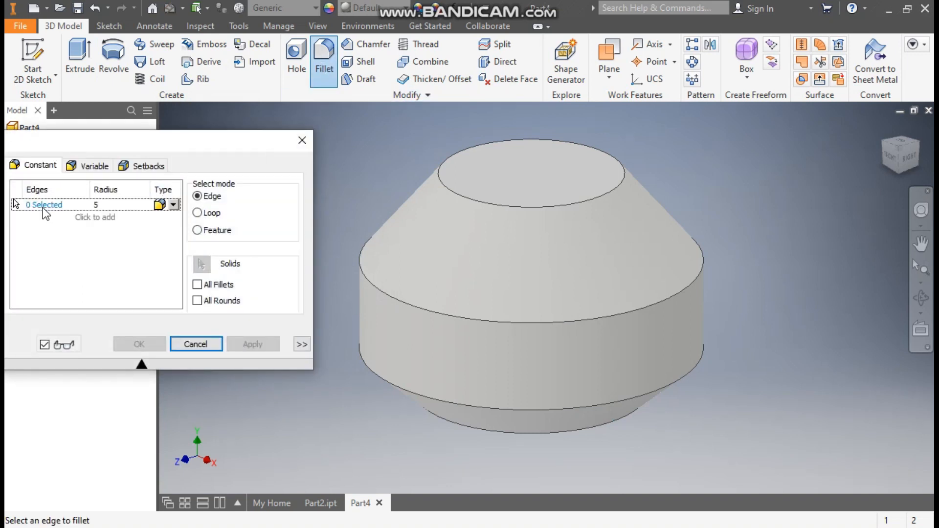
left_click(468, 198)
left_click(447, 316)
left_click(461, 400)
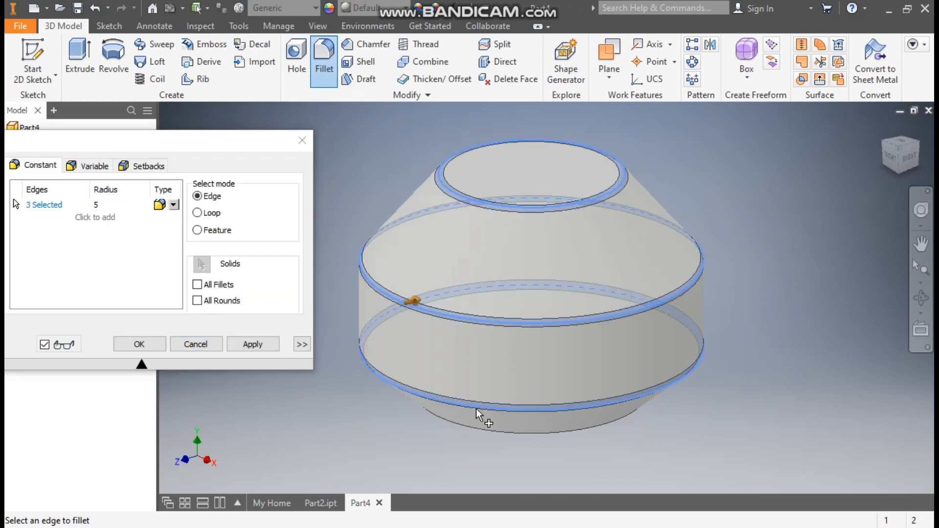
left_click(498, 432)
left_click(146, 342)
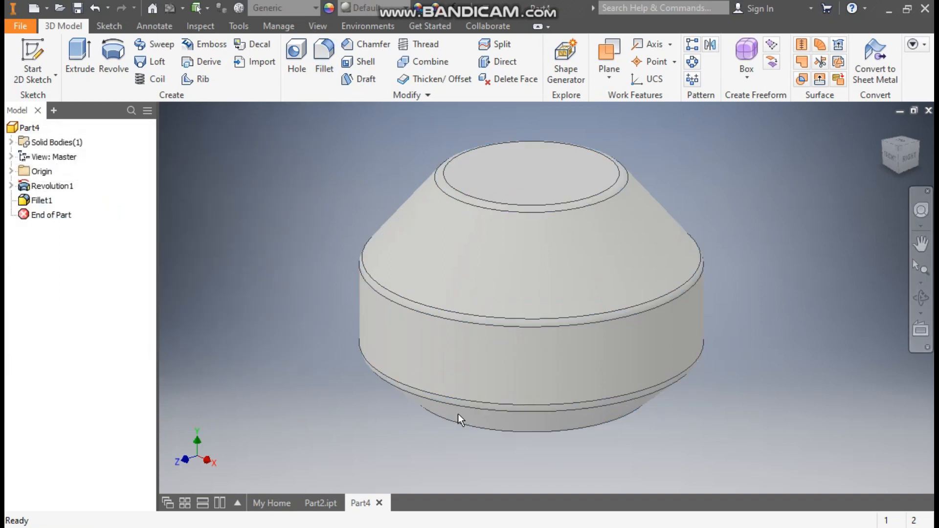
Step: Start a 2D sketch on the body's flat top face and rotate the view so the X axis runs horizontally
left_click(513, 158)
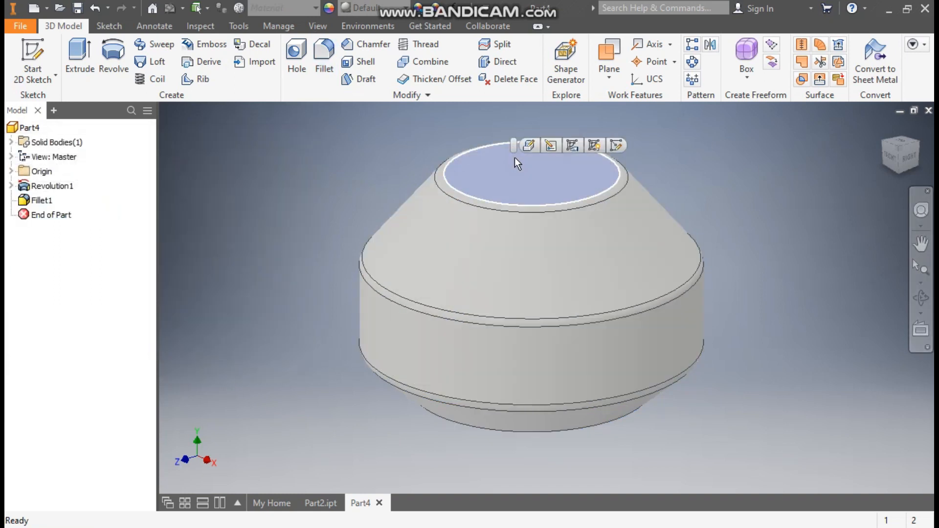
key("s")
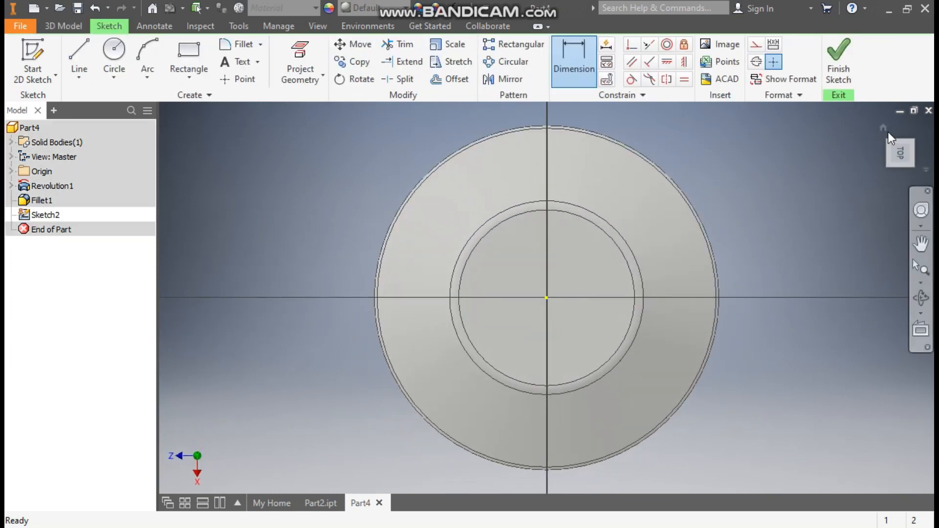
left_click(913, 133)
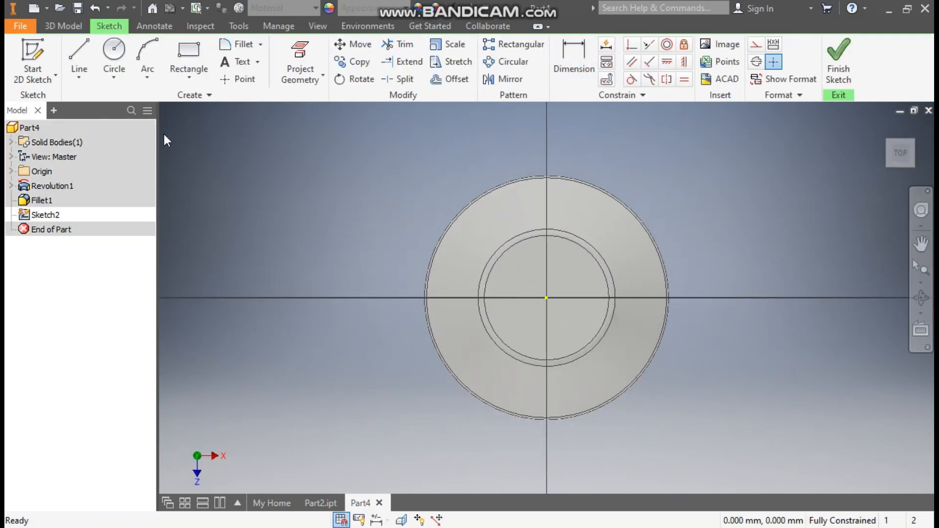
Step: Draw a slanted line ending at the body's centre and a horizontal line about 150 mm long from the centre along the X axis
left_click(79, 49)
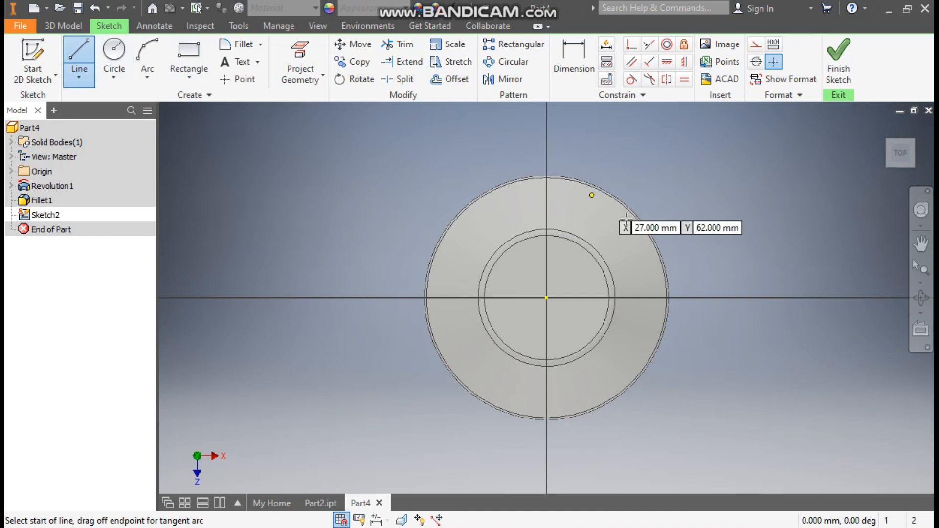
left_click(736, 194)
left_click(545, 297)
left_click(796, 298)
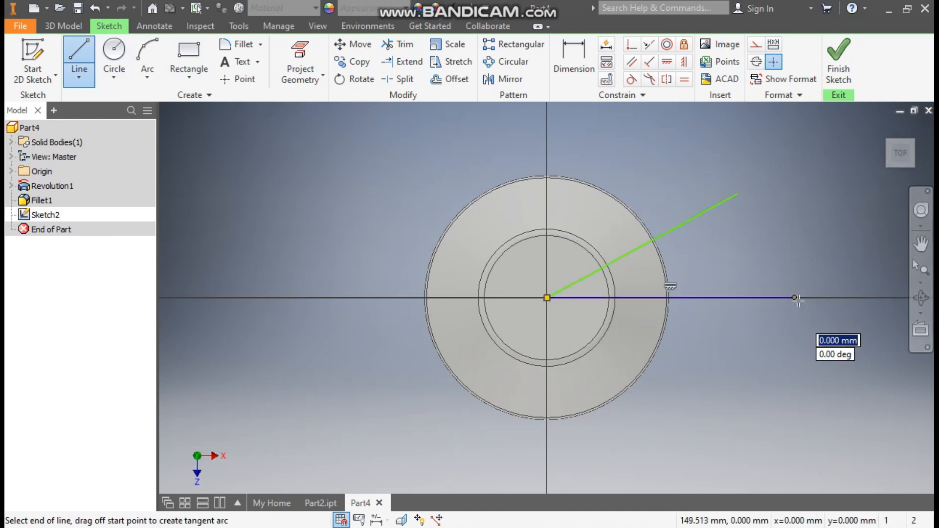
key("Escape")
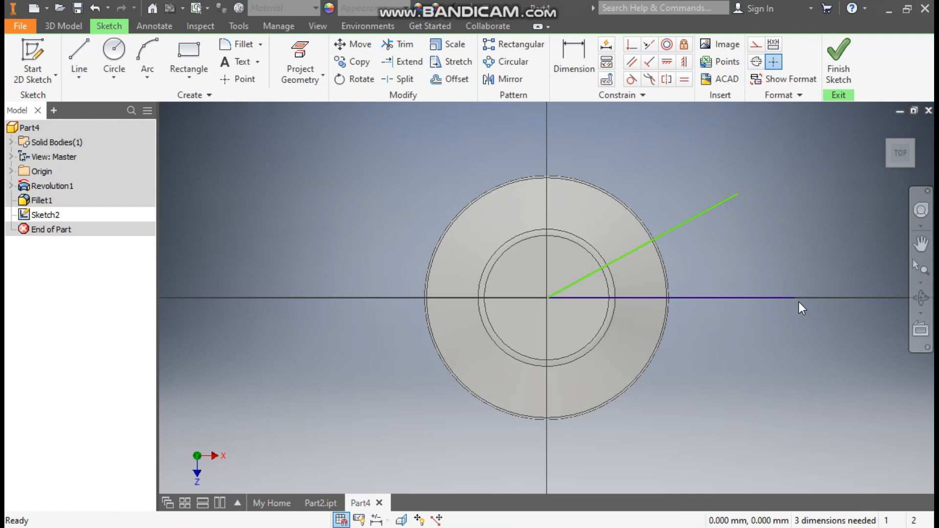
Step: Set the angle between the slanted and horizontal lines to 25 degrees and convert both to construction lines
left_click(582, 58)
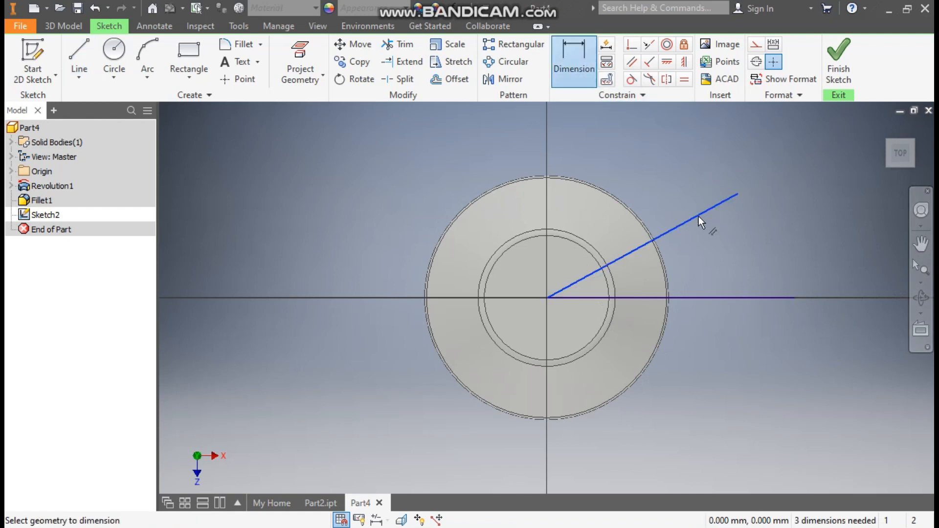
left_click(698, 216)
left_click(709, 297)
left_click(732, 271)
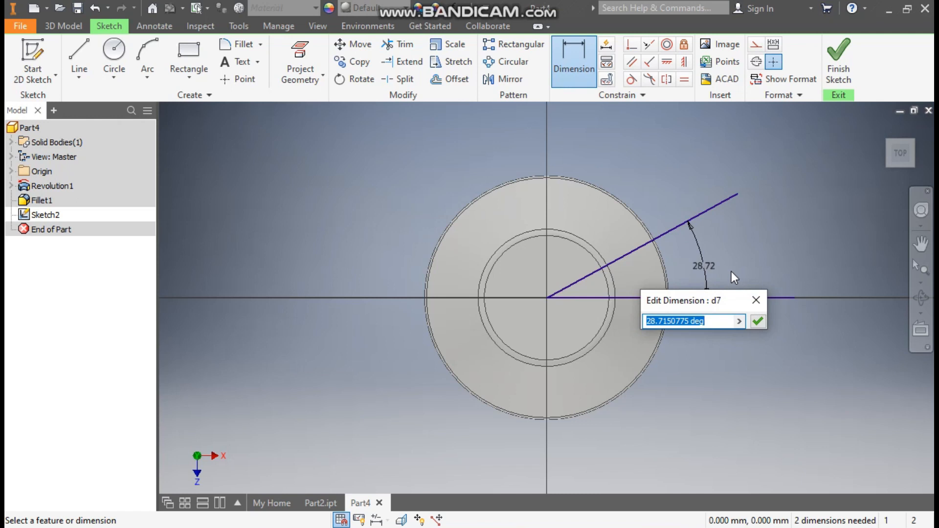
type("25")
key("Return")
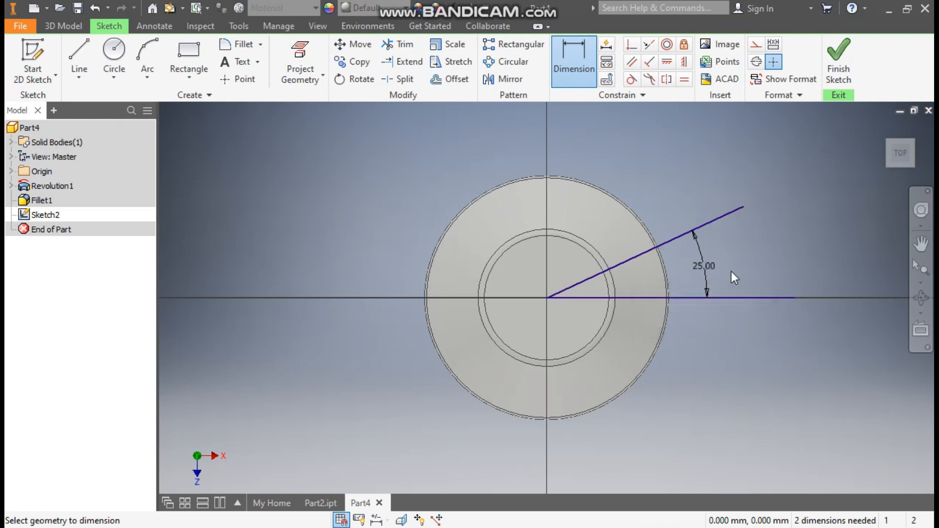
key("Escape")
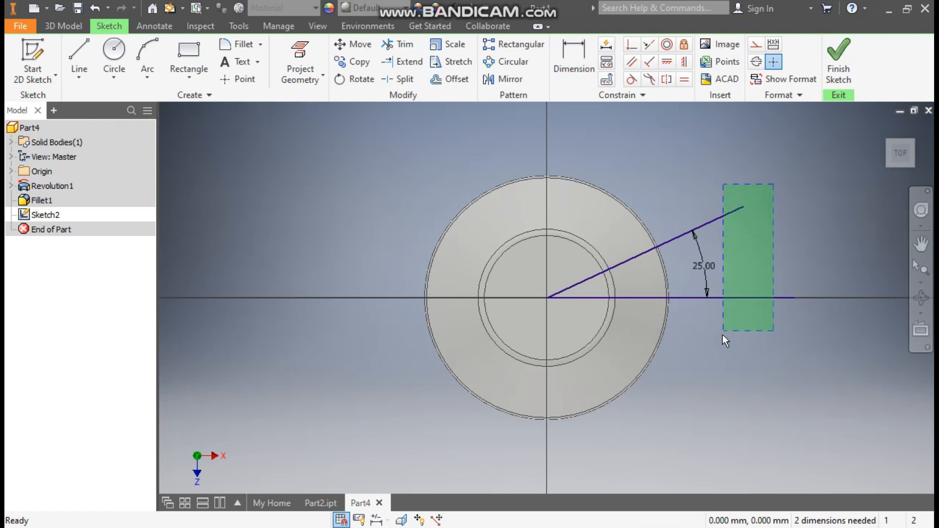
left_click_drag(723, 334, 724, 334)
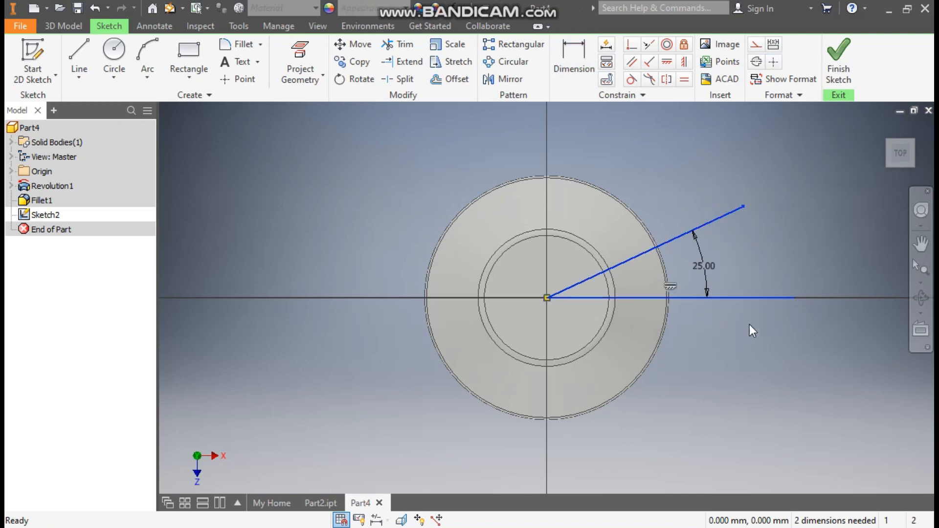
left_click(755, 46)
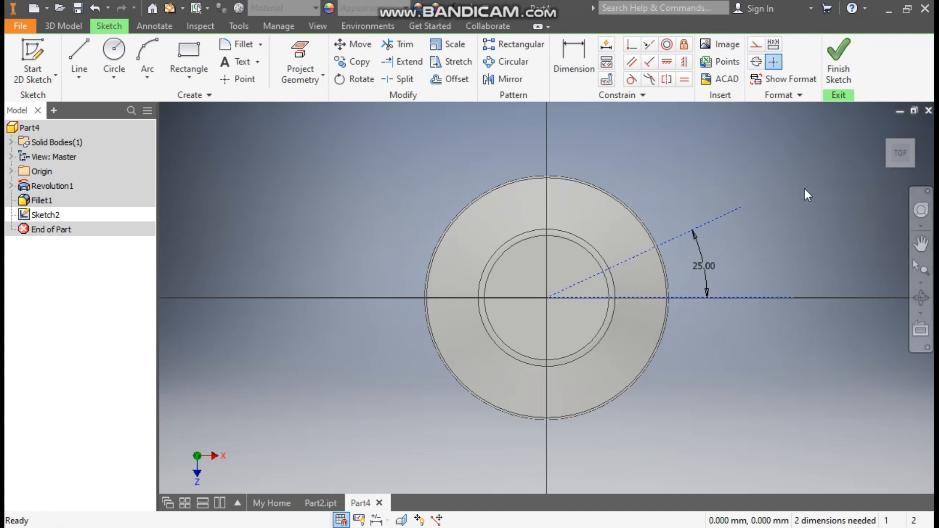
Step: Project the outer edge of the small top fillet and the body's outermost circular edge into the sketch
left_click(594, 248)
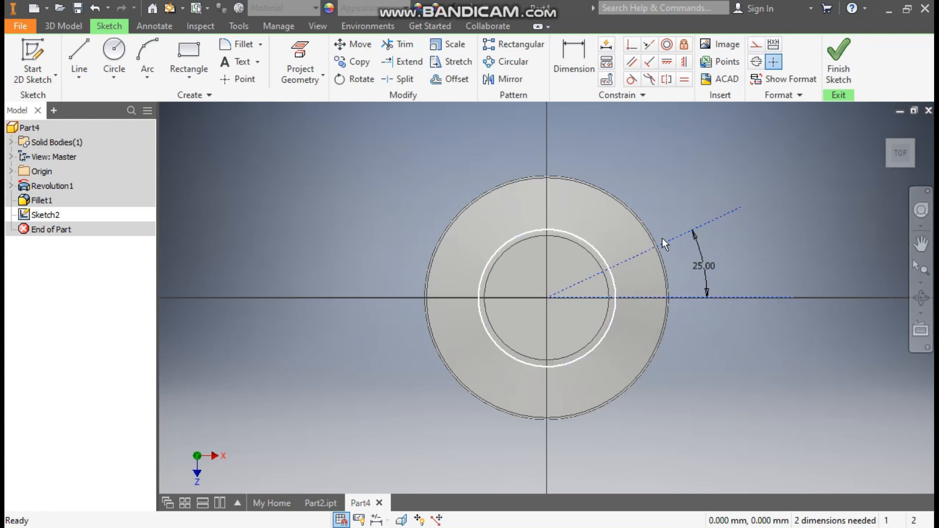
left_click(296, 55)
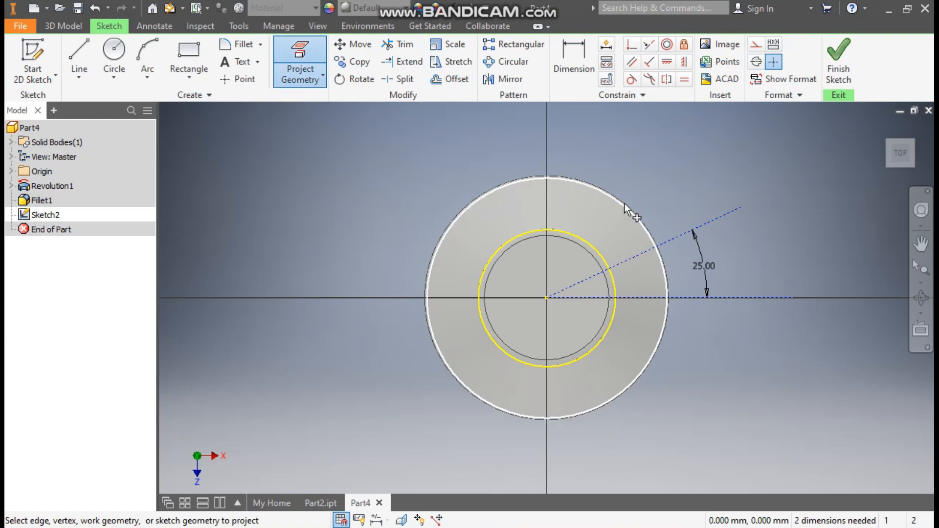
scroll(627, 205, "down", 3)
left_click(642, 218)
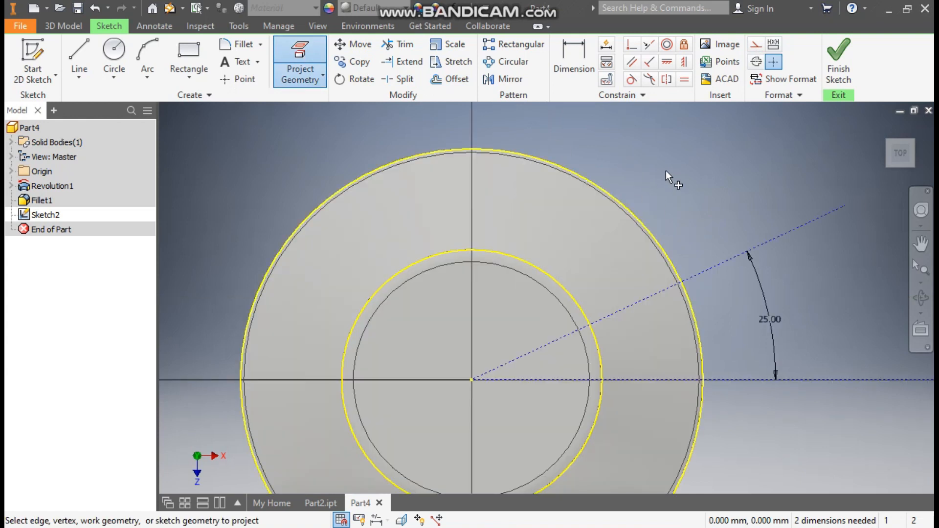
scroll(671, 172, "up", 2)
scroll(665, 171, "up", 1)
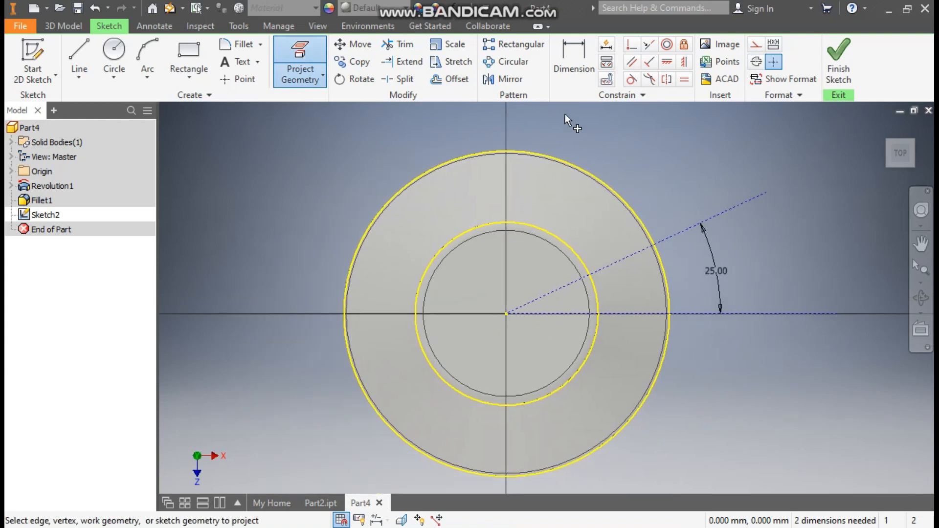
Step: Draw a line from the inner circle on the horizontal axis to the outer circle at the 25-degree line, and another back down to the axis
left_click(75, 49)
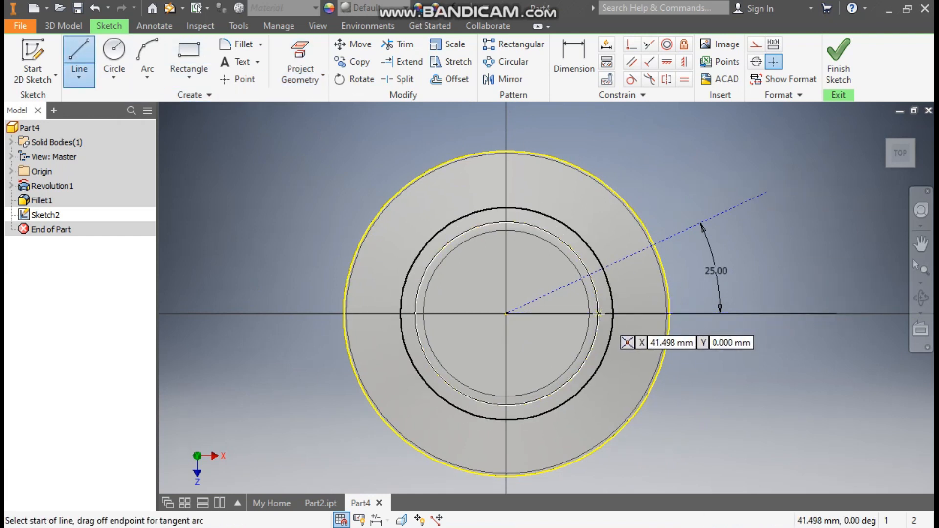
left_click(597, 313)
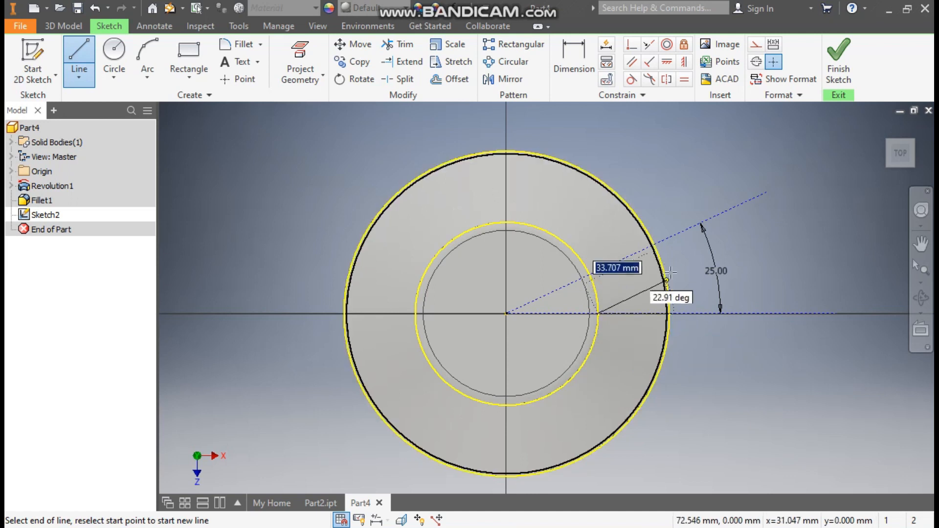
scroll(653, 247, "up", 3)
left_click(652, 245)
scroll(652, 245, "down", 3)
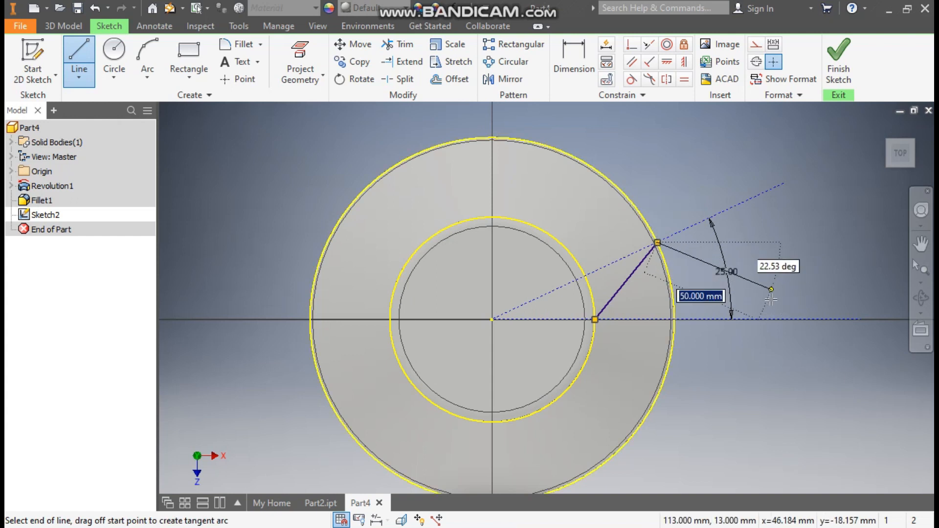
double_click(778, 320)
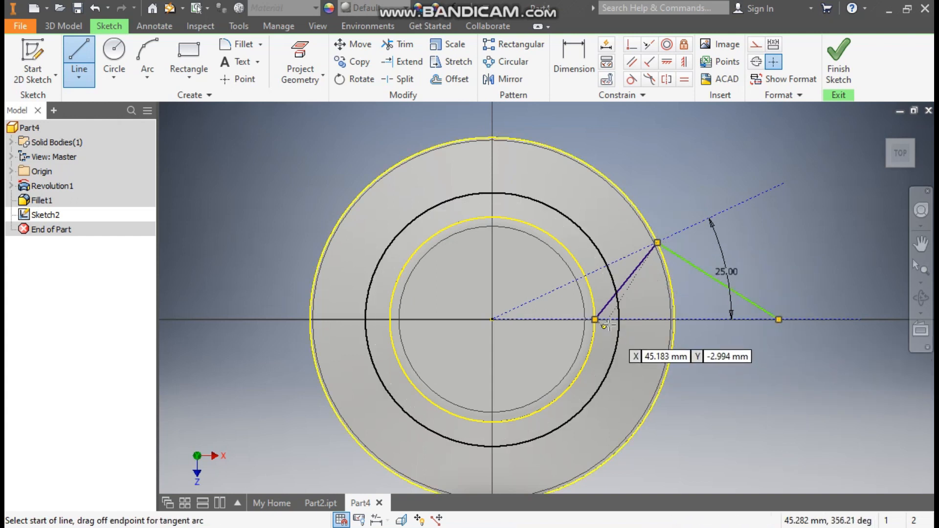
key("Escape")
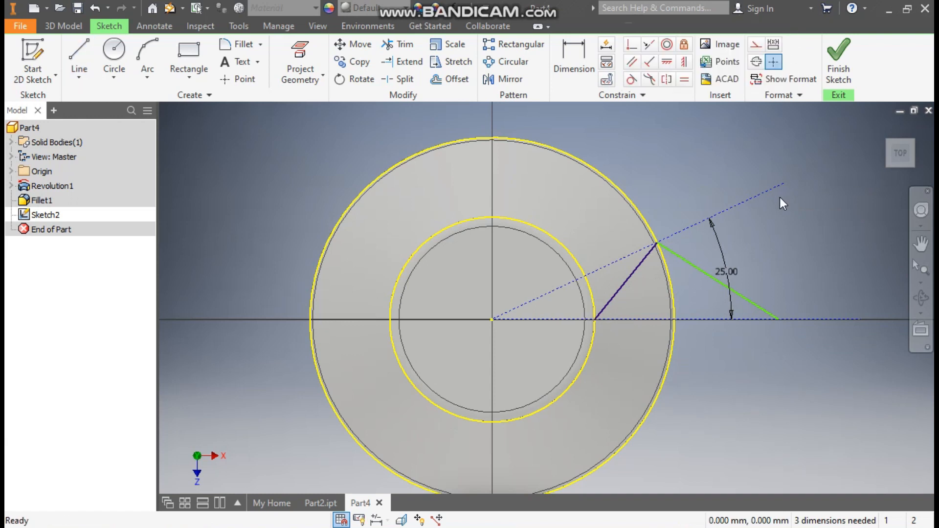
Step: Dimension the horizontal span of the outer slanted line and set it to 50 mm
mouse_move(778, 320)
left_mouse_down()
mouse_move(797, 318)
mouse_move(777, 320)
left_mouse_up()
left_click(571, 55)
left_click(741, 299)
left_click(802, 366)
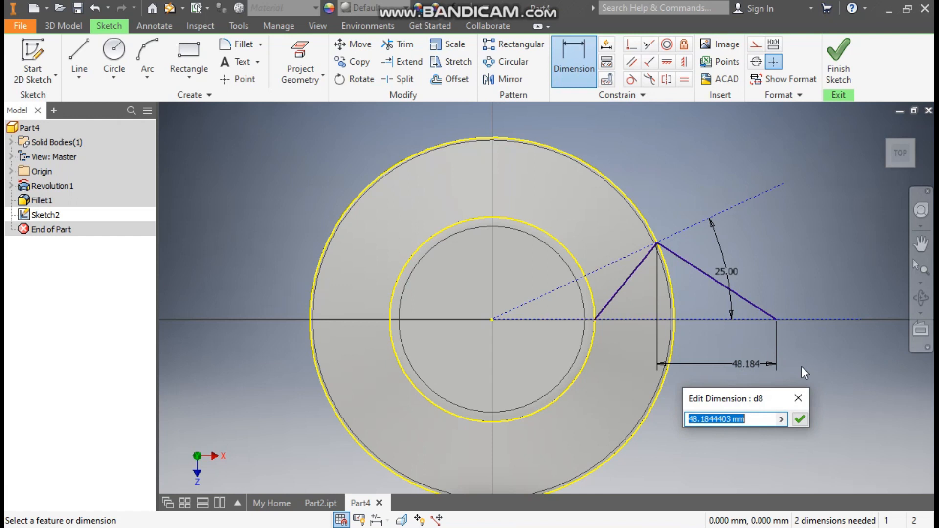
type("50")
key("Return")
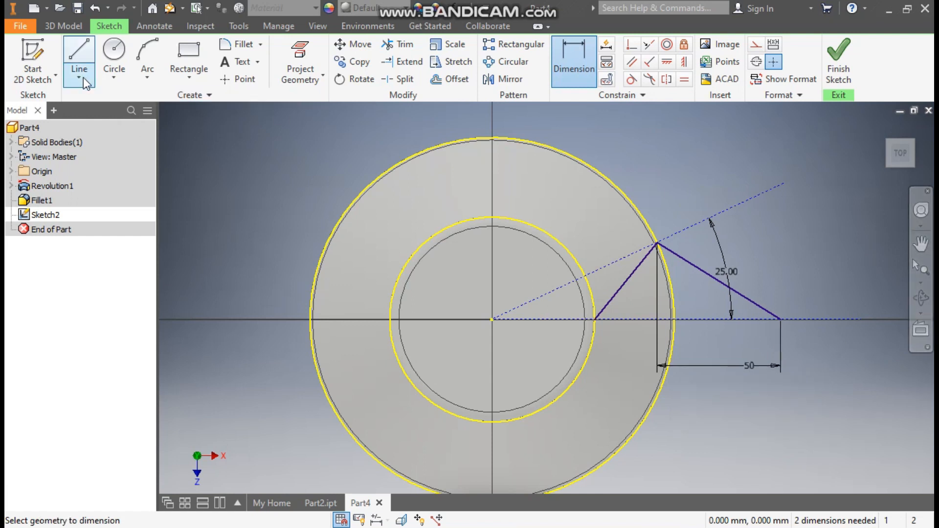
Step: Mirror the two slanted lines about the horizontal construction line to close the kite-shaped profile
left_click(514, 82)
left_click(641, 265)
left_click(684, 261)
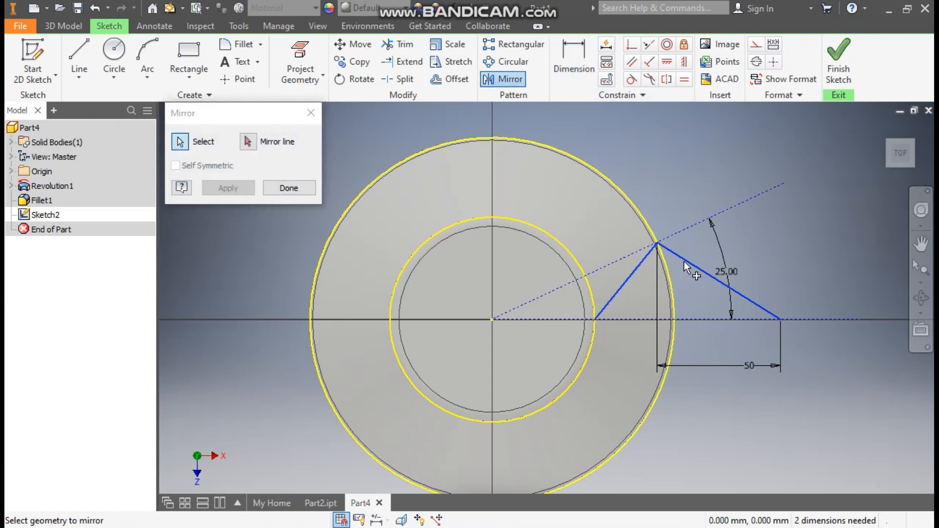
left_click(249, 144)
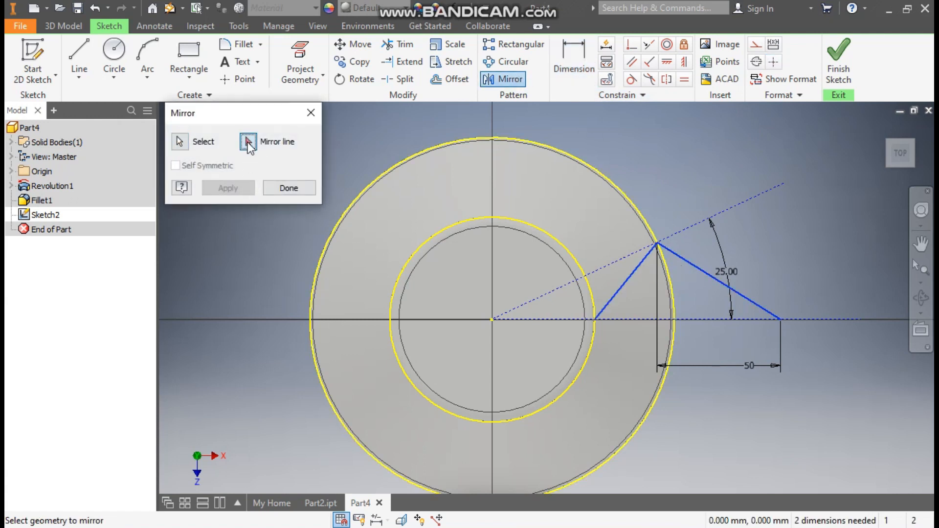
left_click(669, 319)
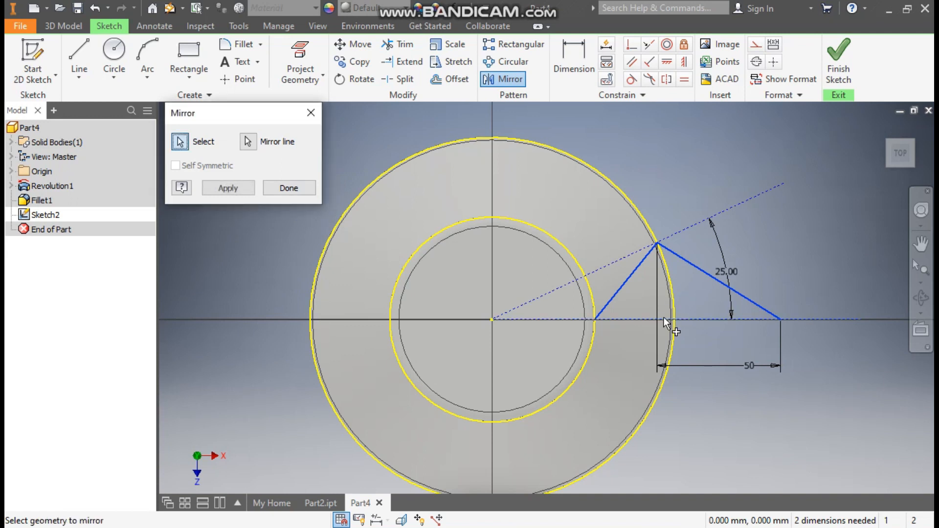
left_click(218, 188)
left_click(286, 189)
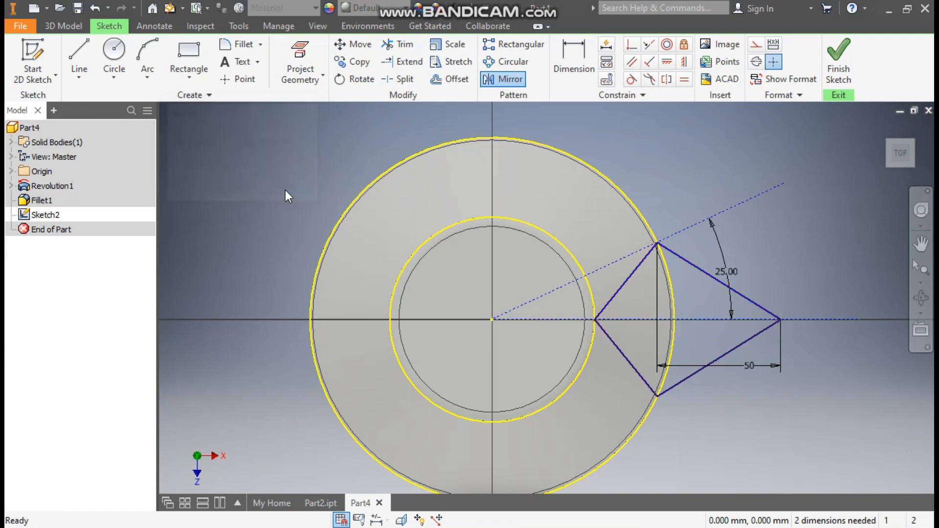
Step: Convert both projected circles to construction geometry and finish the sketch
left_click(604, 173)
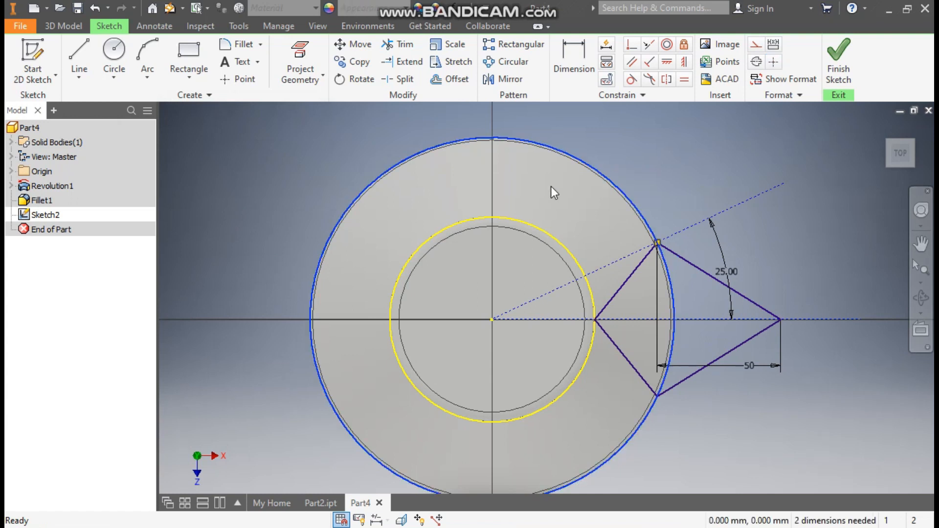
left_click(525, 223)
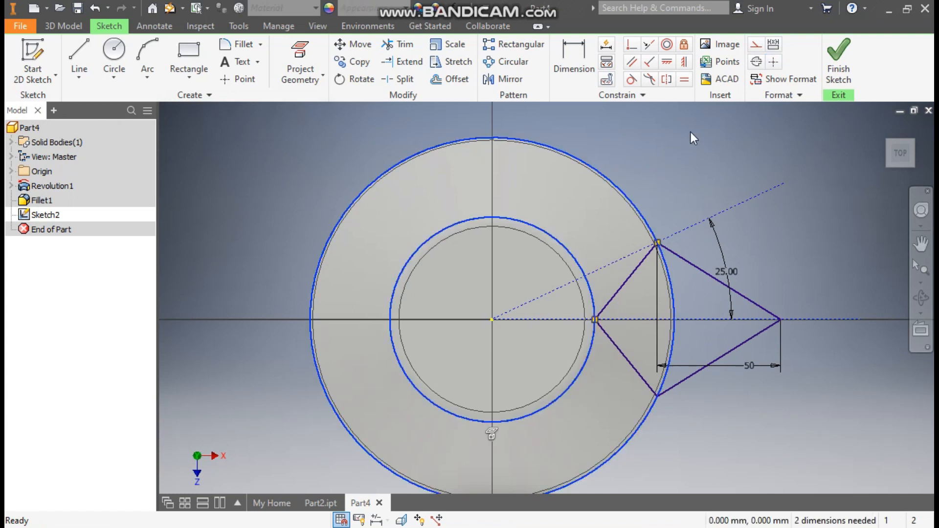
left_click(757, 47)
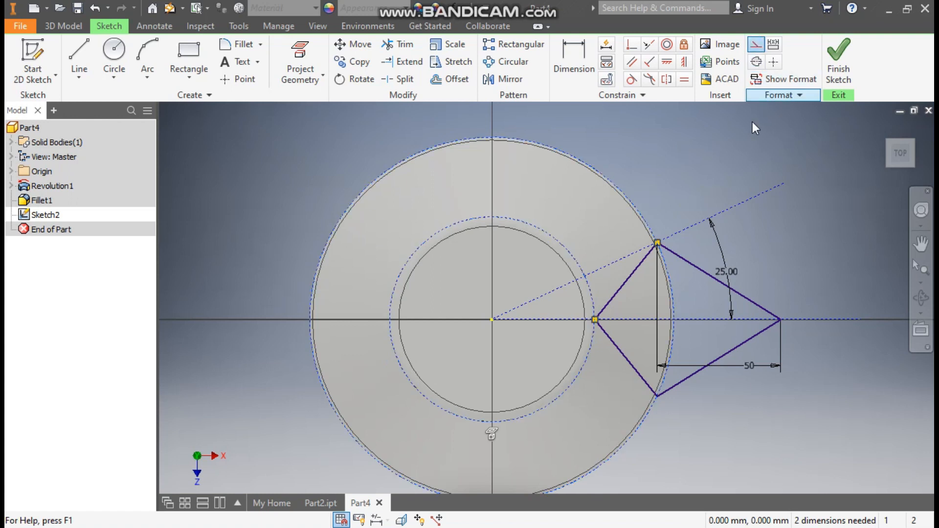
left_click(846, 68)
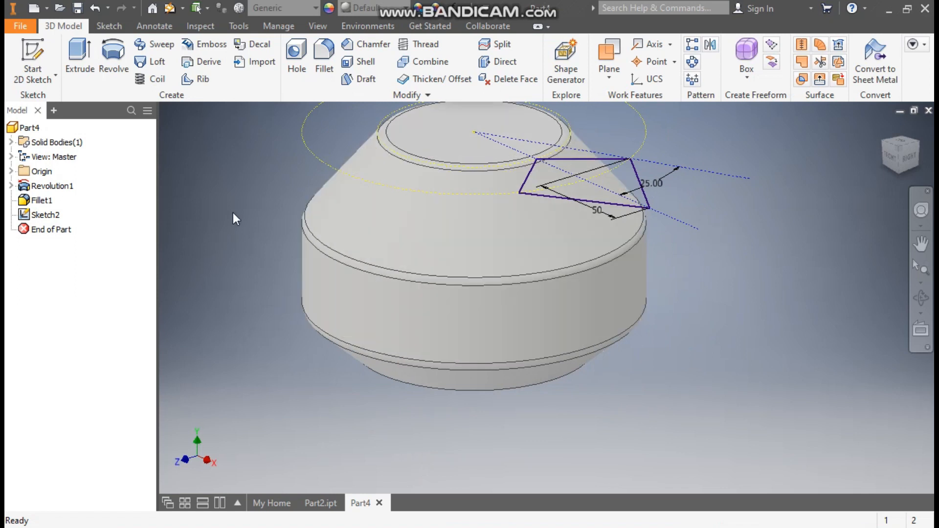
Step: Start a 2D sketch on the origin XY Plane and look at the body from the front
left_click(11, 171)
left_click(54, 216)
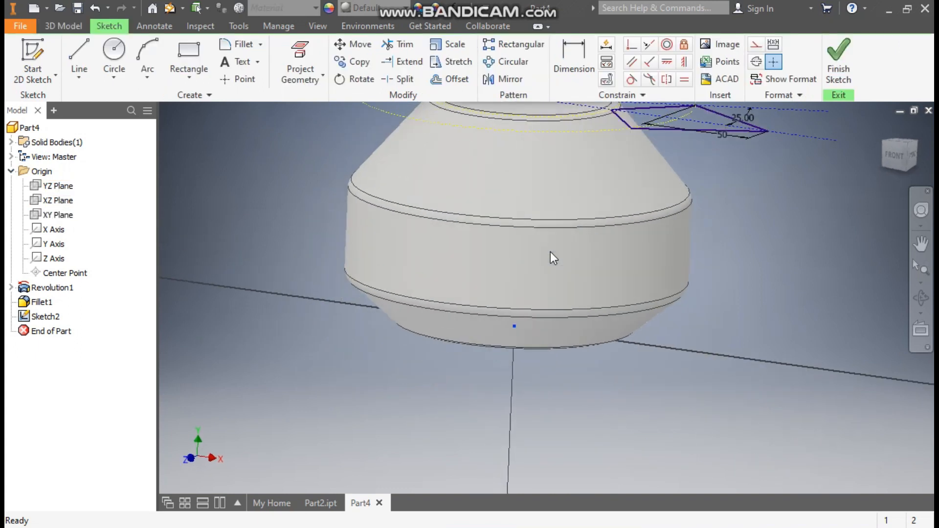
left_click(912, 142)
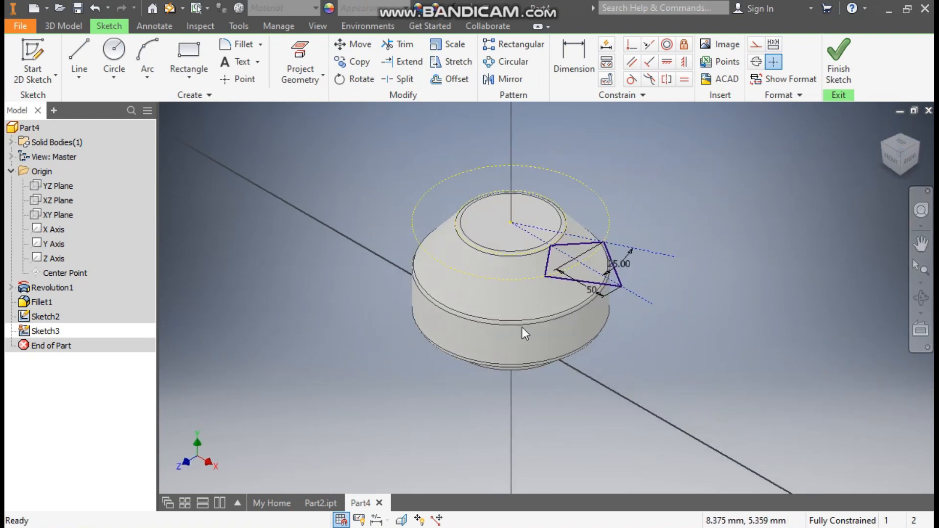
scroll(520, 327, "down", 4)
scroll(517, 347, "up", 1)
middle_click_drag(518, 344, 520, 403)
left_click(303, 55)
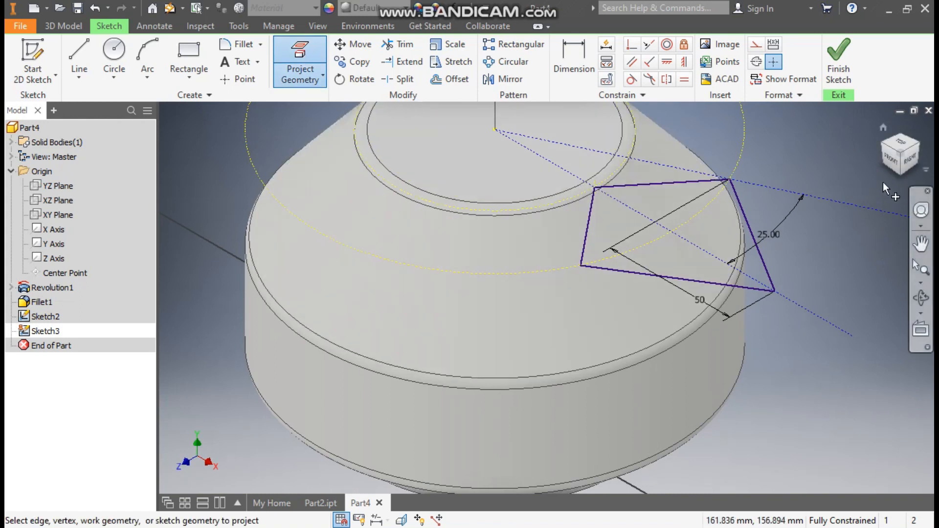
left_click(890, 159)
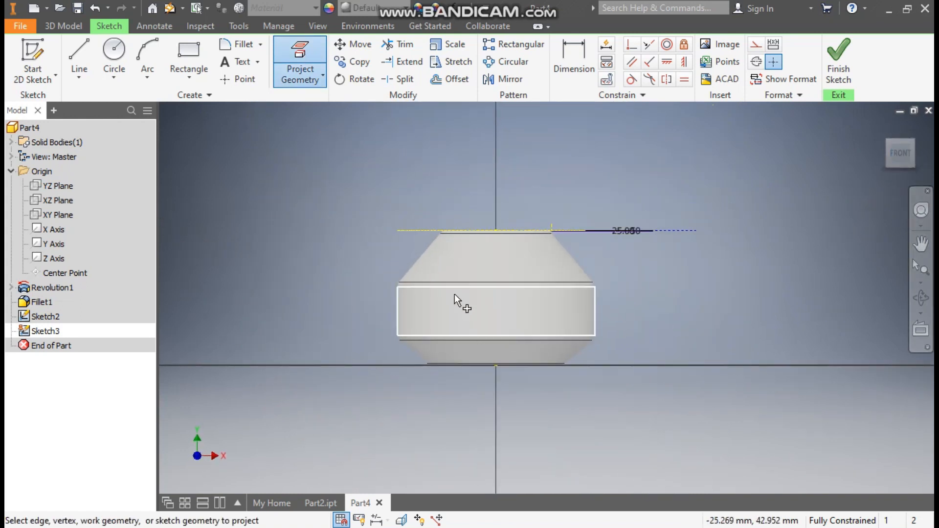
Step: Change the model's visual style to wireframe
left_click(316, 26)
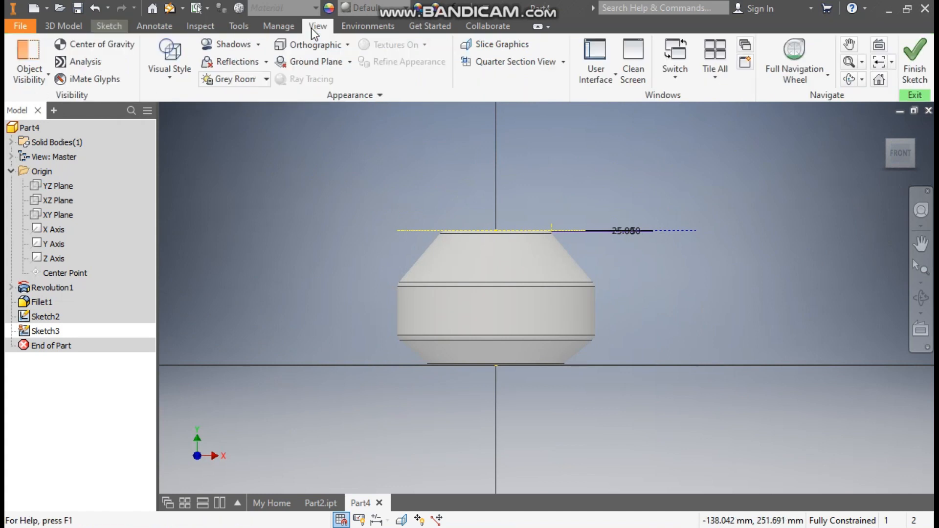
left_click(181, 82)
left_click(206, 158)
scroll(562, 299, "up", 3)
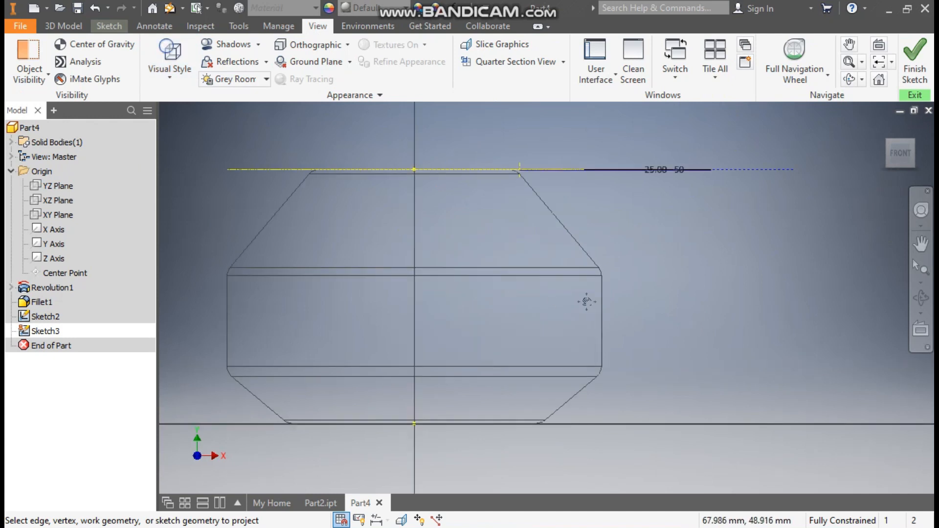
Step: Draw a slanted line about 84 mm long from the kite profile's inner corner at the top to the lower end of the body's vertical side edge
left_click(116, 27)
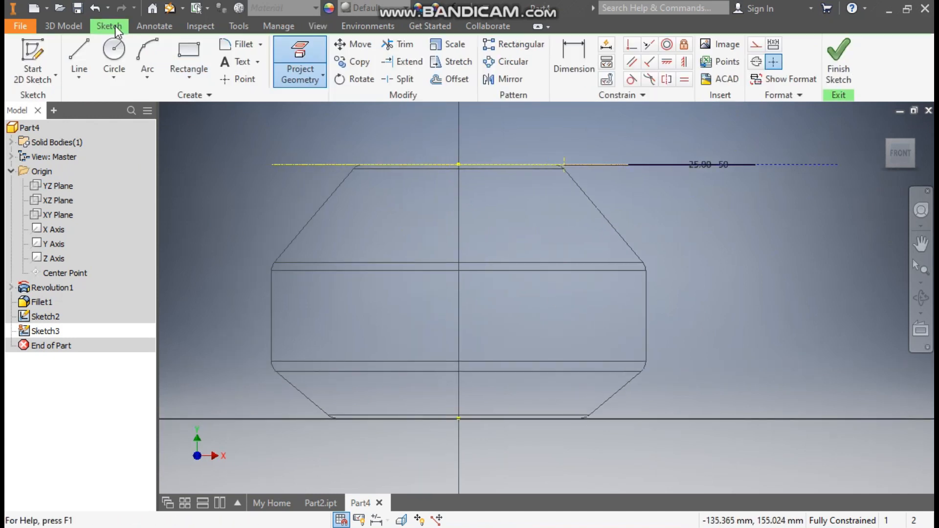
left_click(81, 52)
left_click(564, 166)
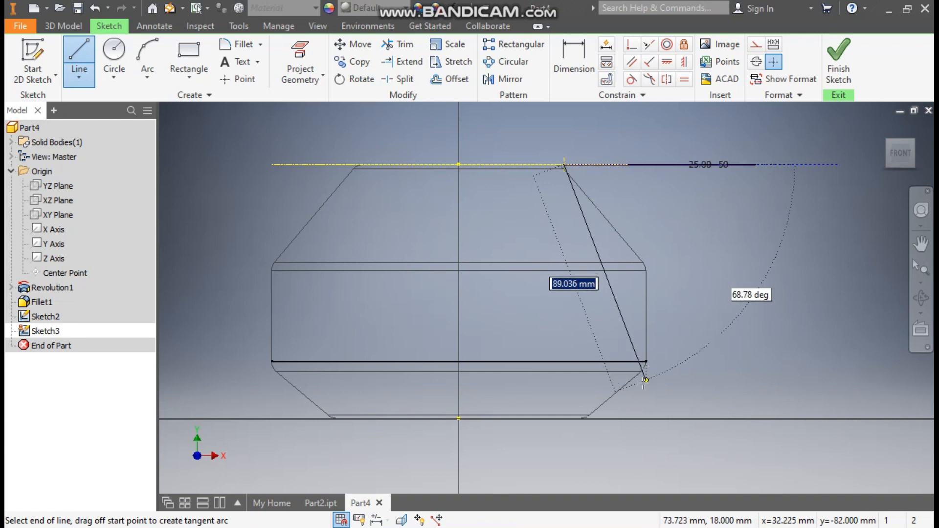
scroll(645, 364, "up", 2)
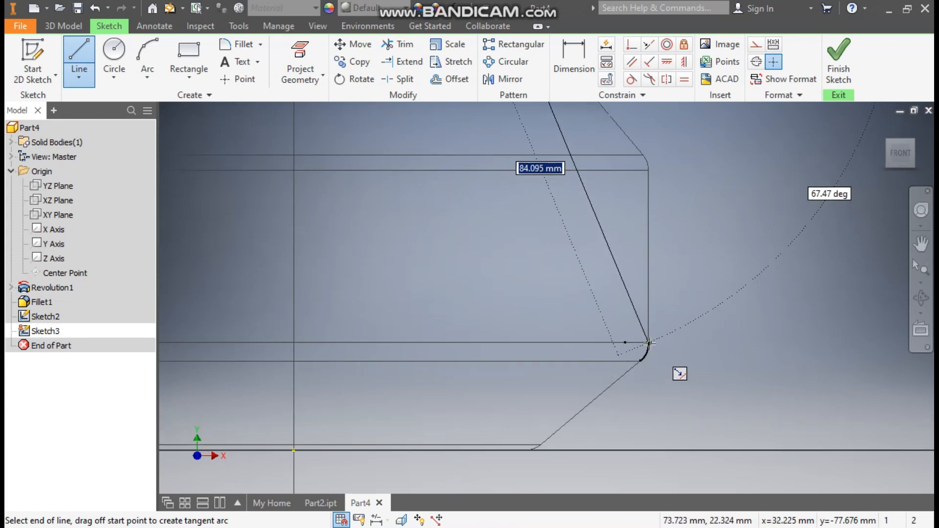
scroll(648, 343, "down", 2)
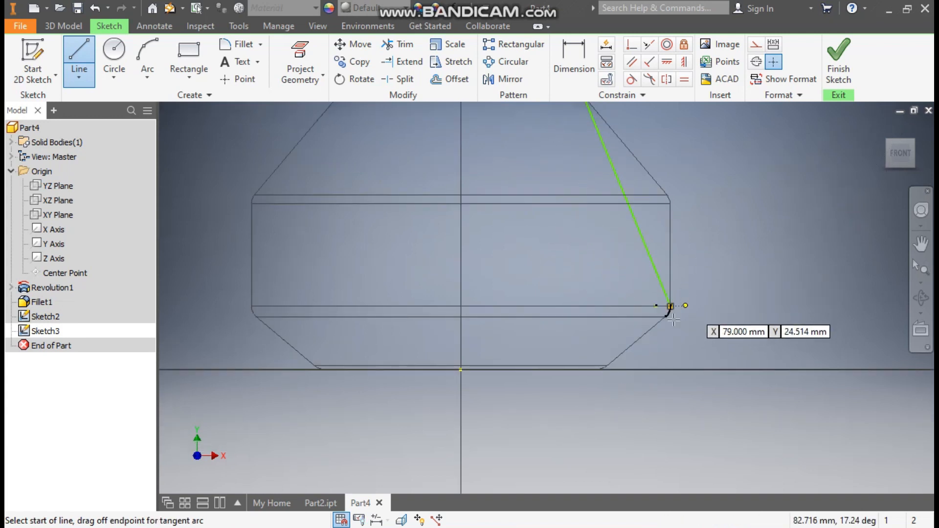
Step: Draw a second line about 36 mm long from the slanted line's lower end inward to the body's bottom edge
left_click(671, 307)
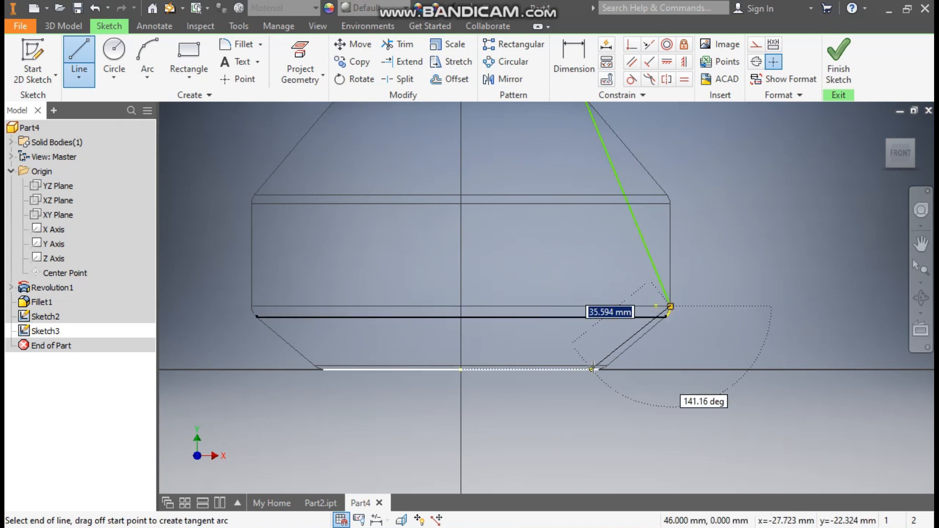
scroll(599, 370, "up", 3)
left_click(596, 361)
scroll(659, 360, "down", 3)
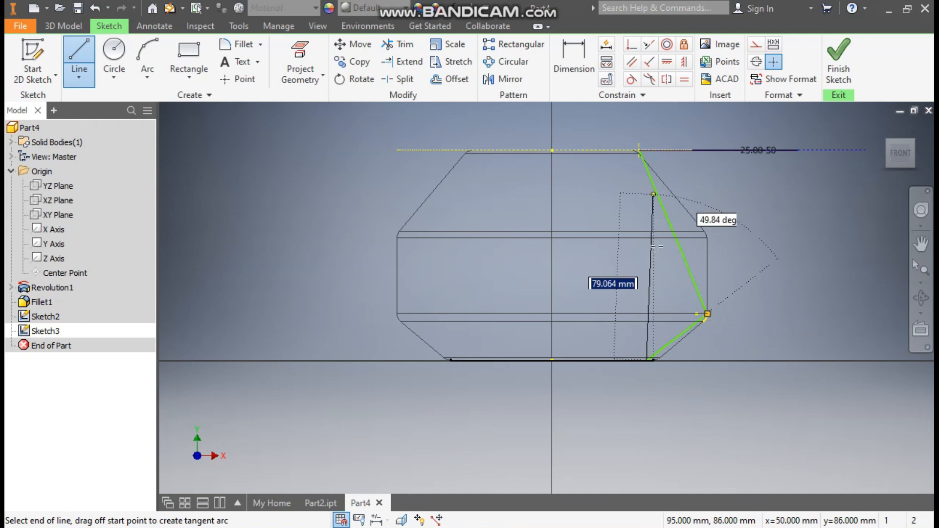
key("Escape")
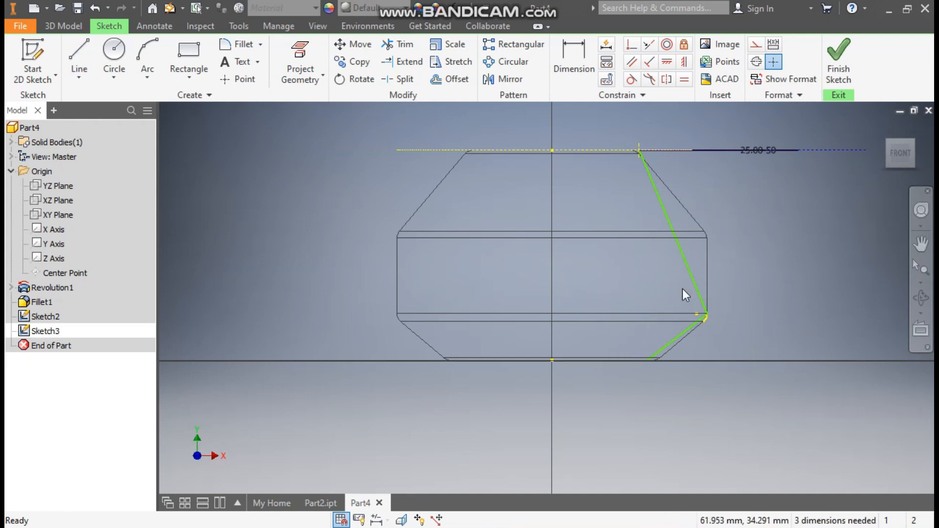
left_click(582, 83)
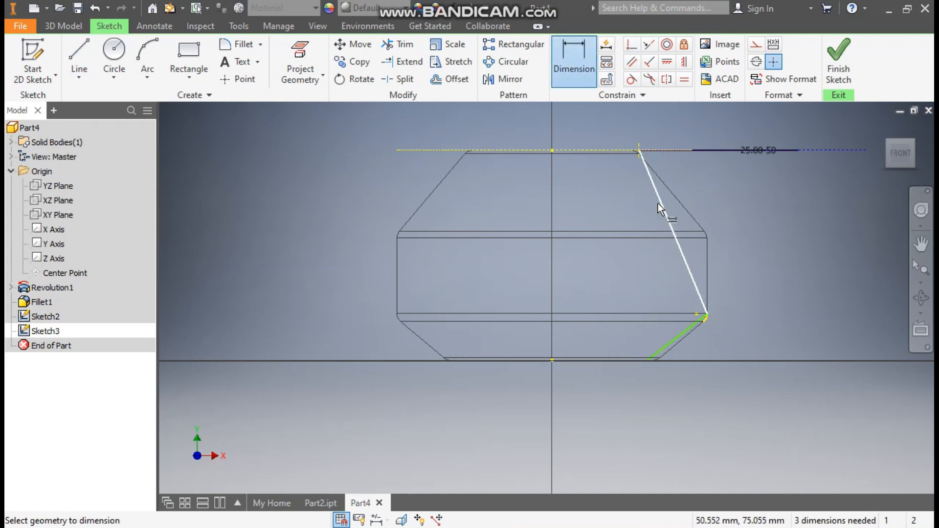
scroll(661, 368, "up", 4)
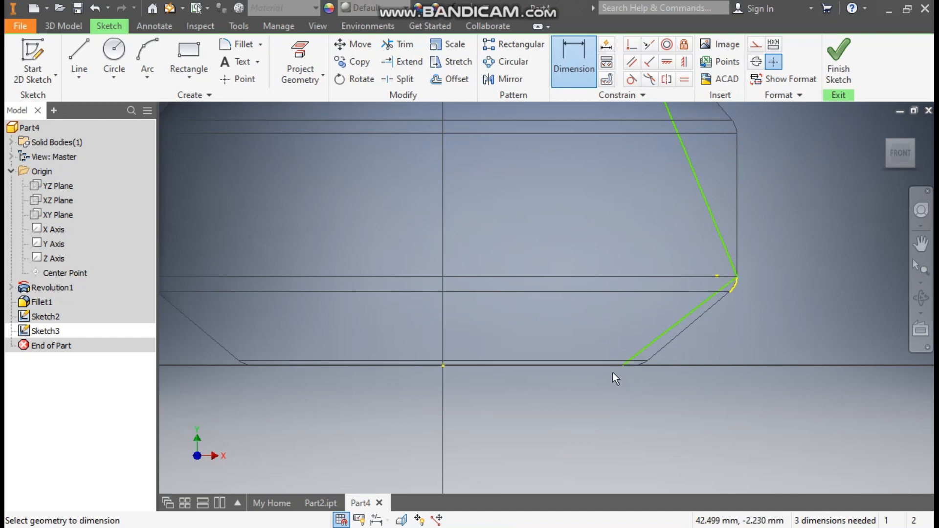
key("Escape")
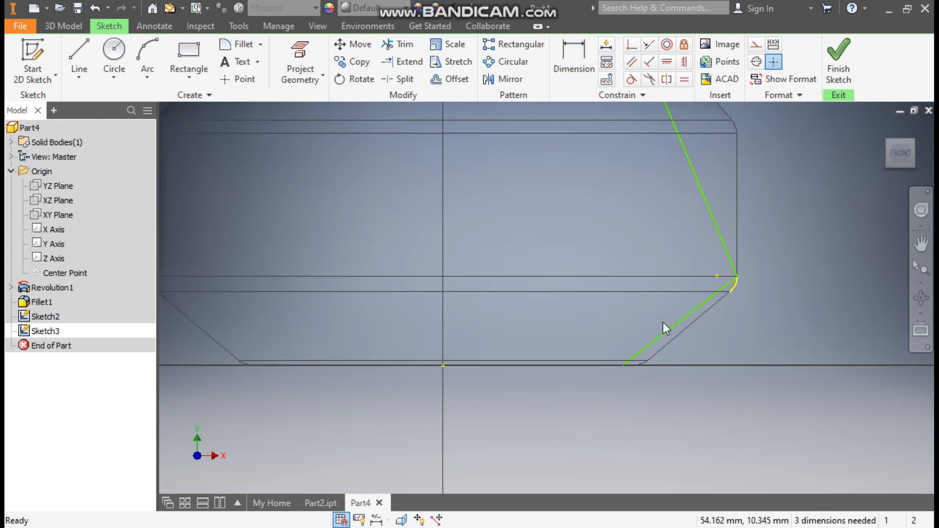
Step: Pull the second line's free end inward along the base and project the body's bottom edge into the sketch
left_click_drag(626, 366, 601, 370)
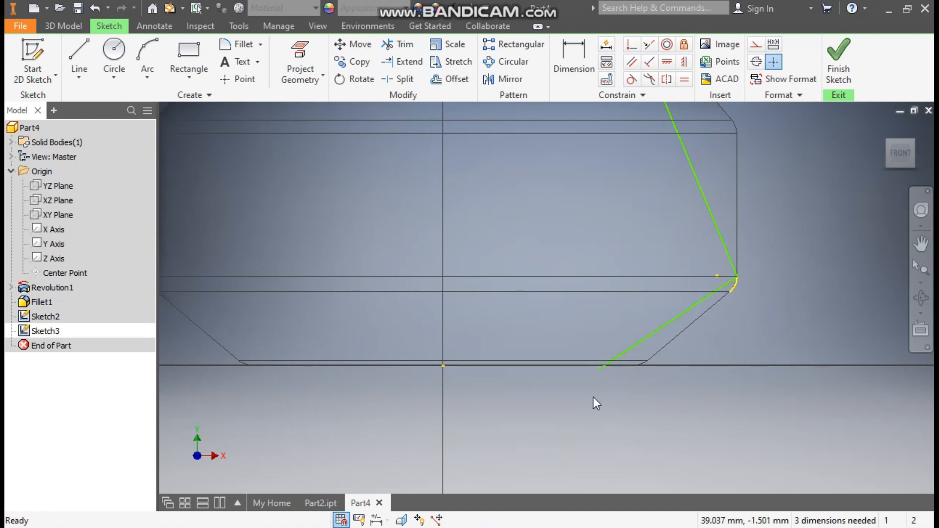
left_click(300, 63)
left_click(577, 366)
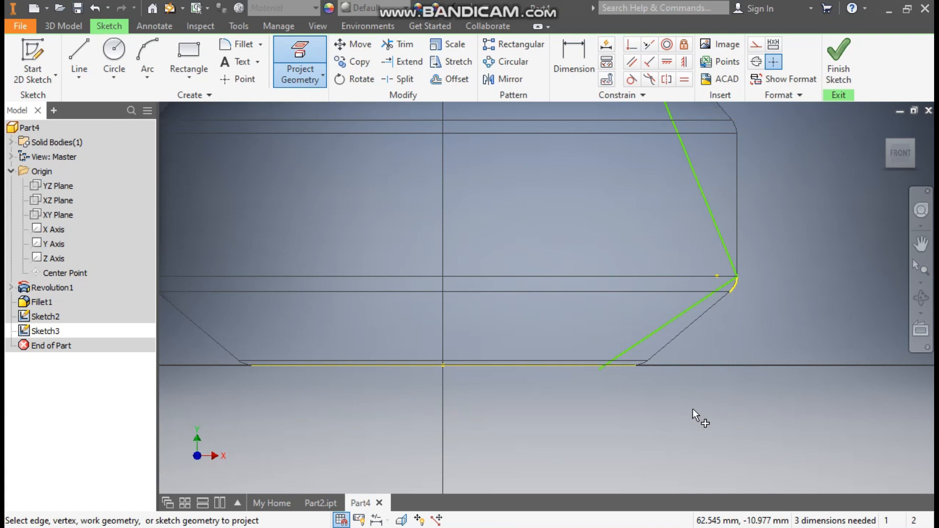
key("Escape")
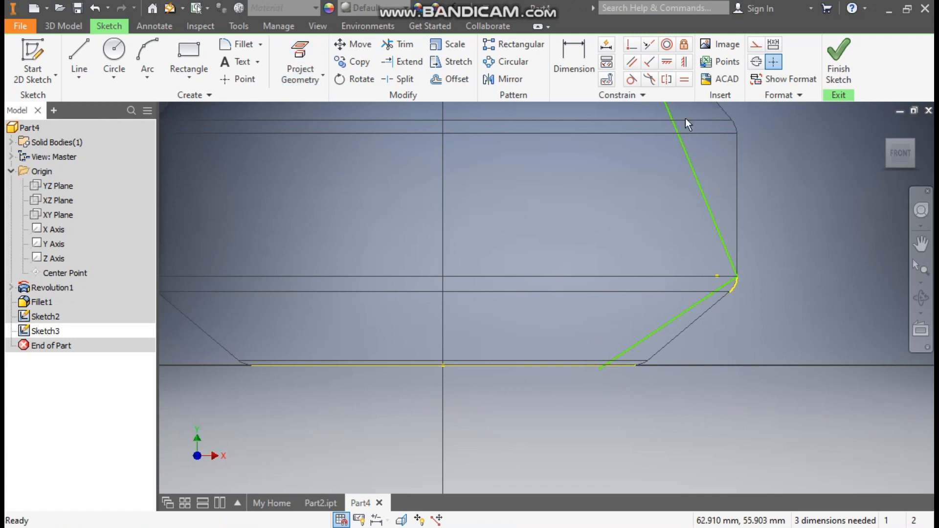
Step: Constrain the second line's lower end coincident with the projected bottom edge
left_click(632, 45)
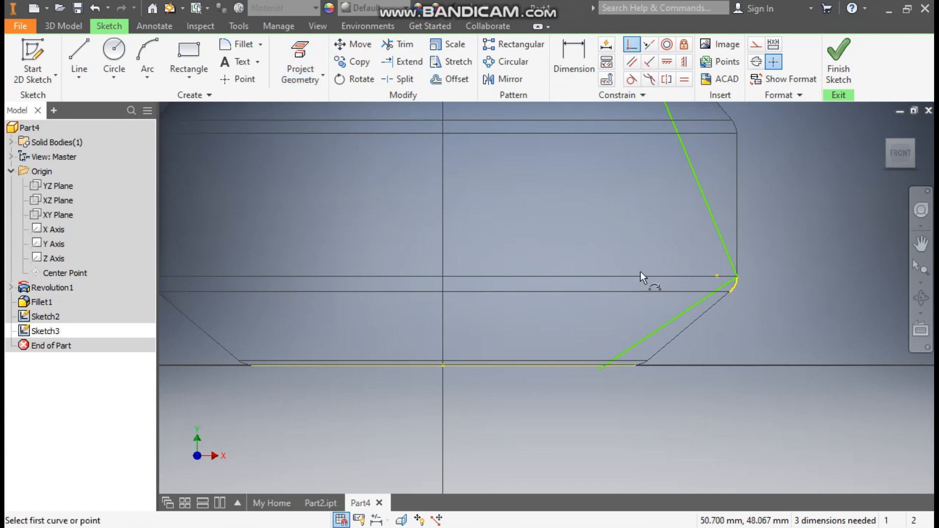
left_click(599, 370)
left_click(585, 366)
key("Escape")
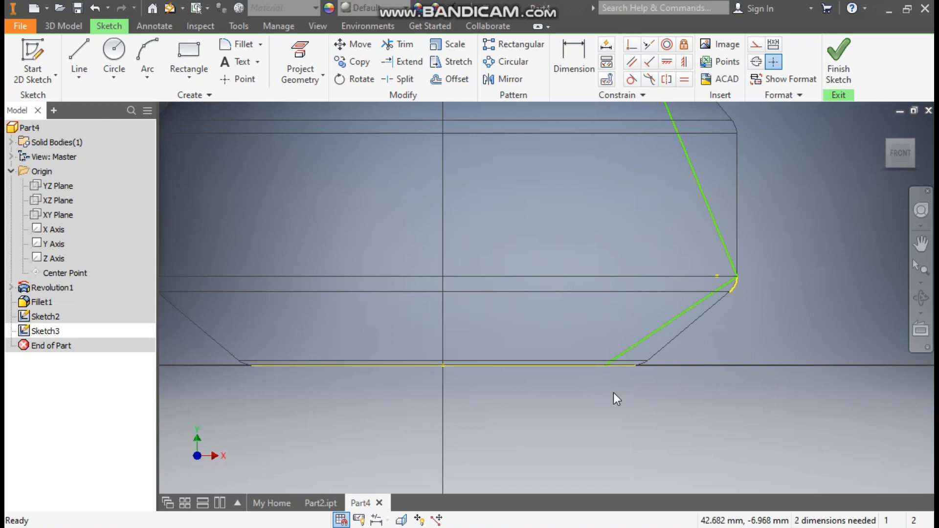
Step: Dimension the horizontal distance between the sketch's center point and the path's lower end as 40 mm
left_click(571, 54)
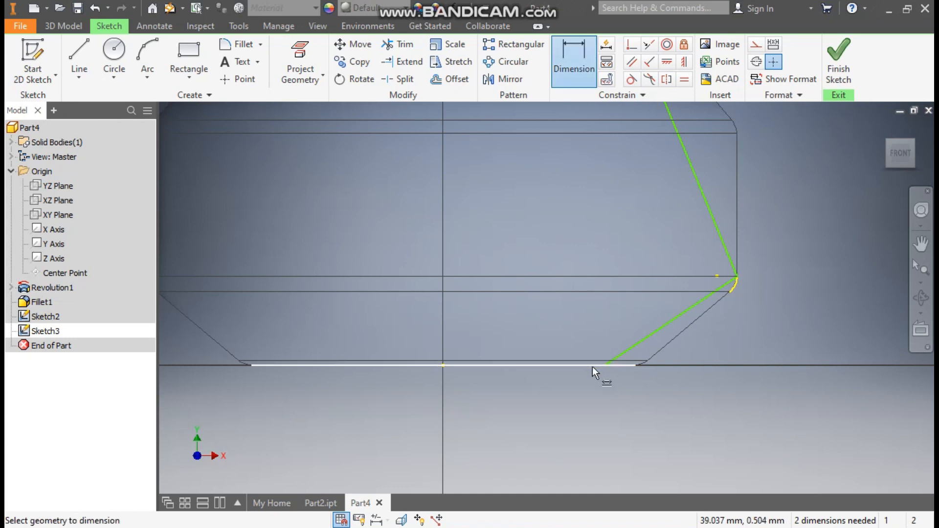
left_click(606, 365)
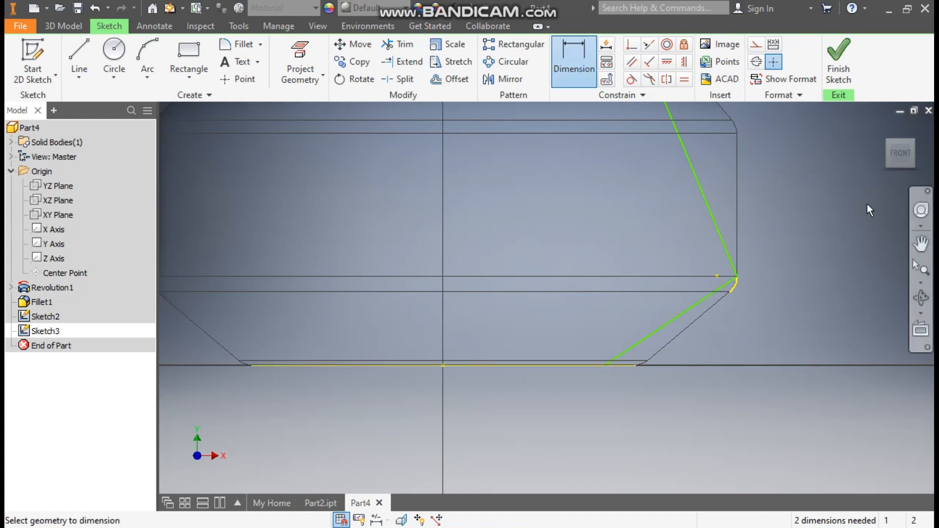
left_click(887, 140)
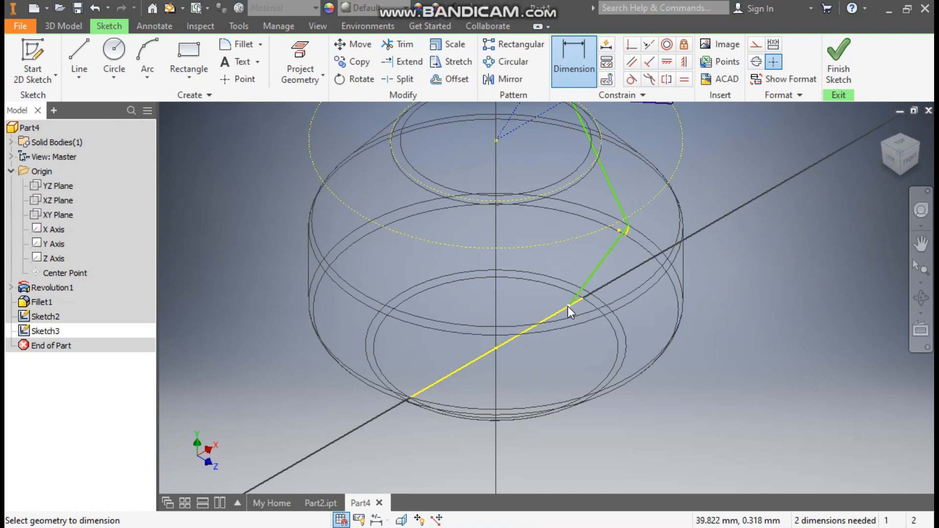
left_click(908, 162)
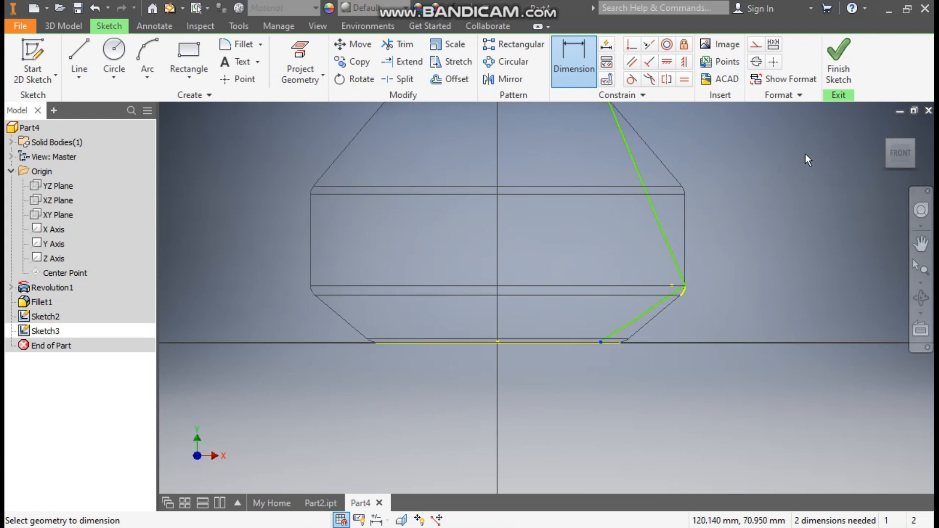
left_click(887, 140)
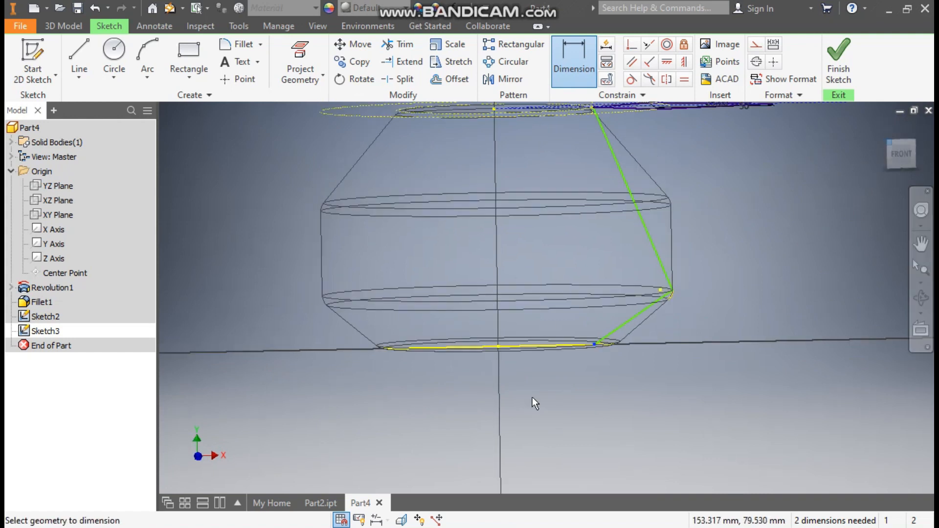
left_click(515, 360)
left_click(571, 383)
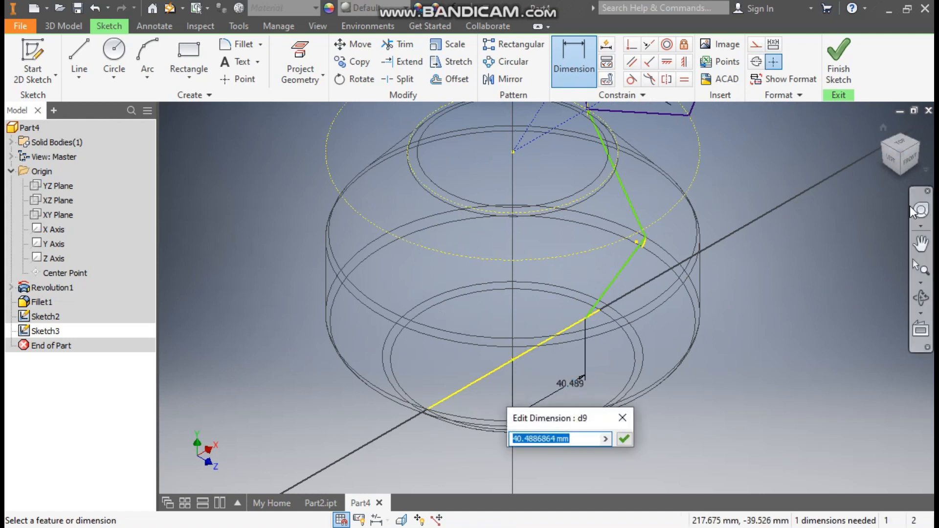
left_click(910, 159)
left_click_drag(577, 443, 501, 439)
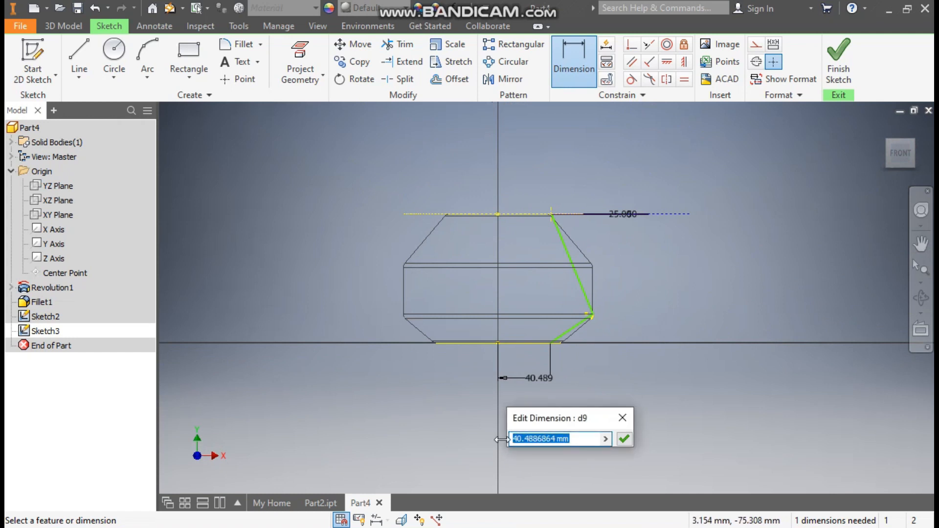
type("40")
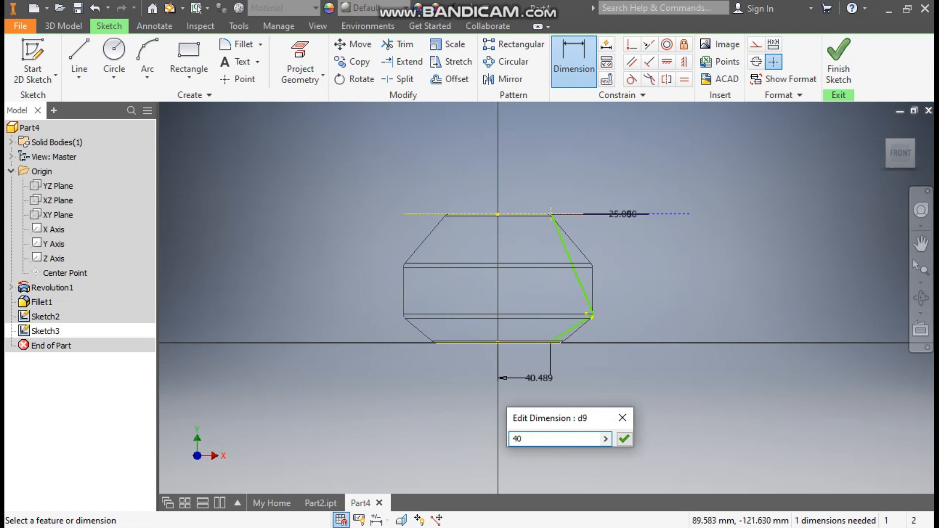
left_click(623, 439)
scroll(548, 322, "up", 3)
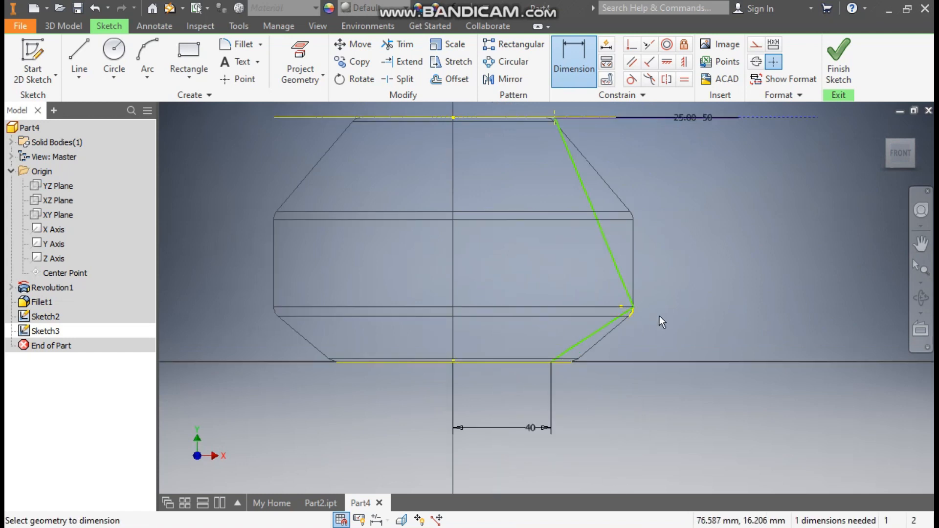
middle_click_drag(672, 297, 746, 309)
scroll(653, 340, "up", 1)
key("Escape")
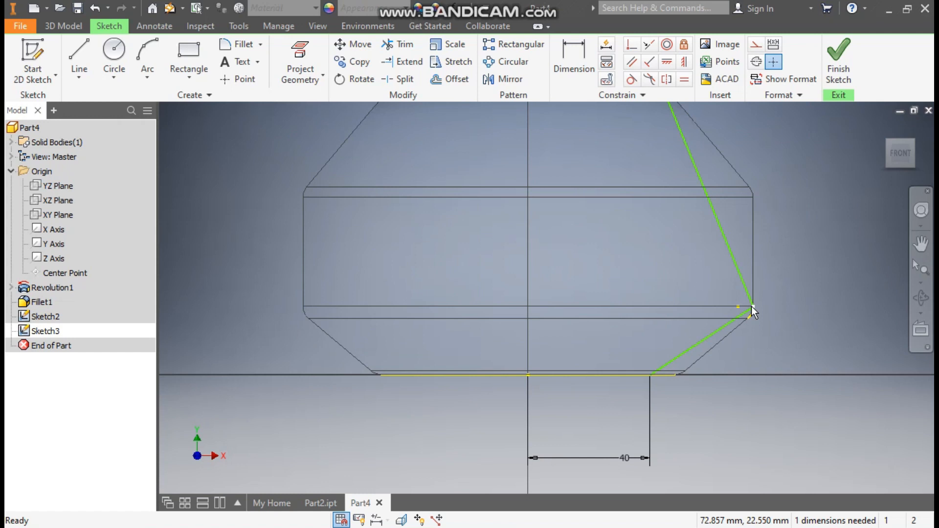
Step: Pull the path's corner off the body edge, then constrain it coincident with the outer end of the side face's lower horizontal edge
left_click_drag(770, 268, 776, 255)
scroll(760, 313, "up", 3)
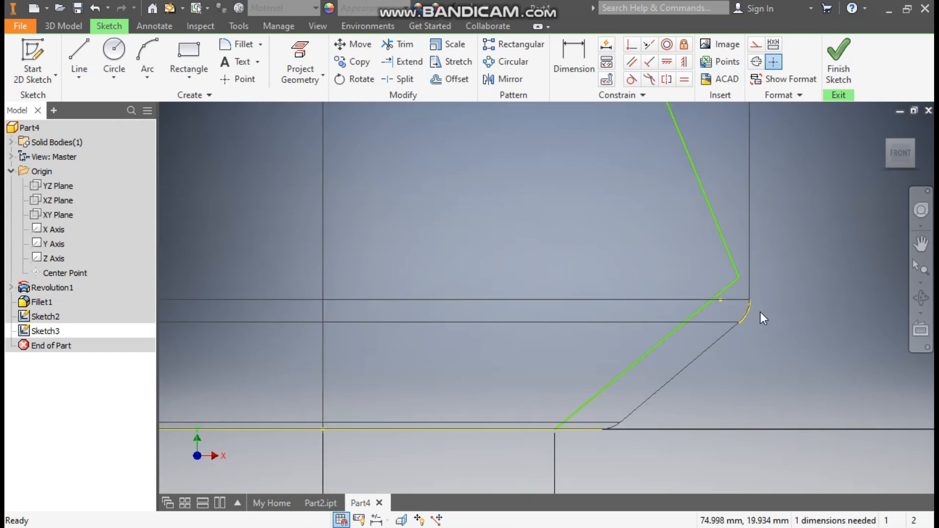
left_click(631, 44)
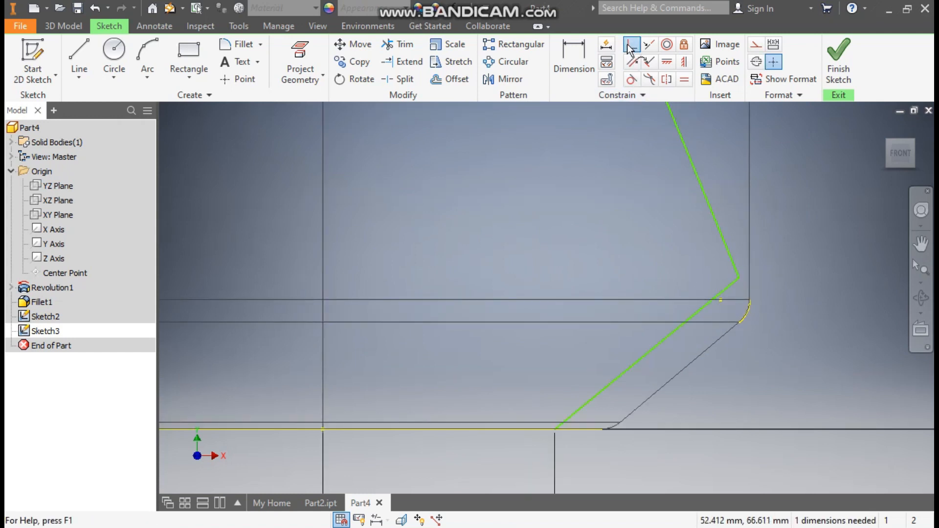
left_click(739, 278)
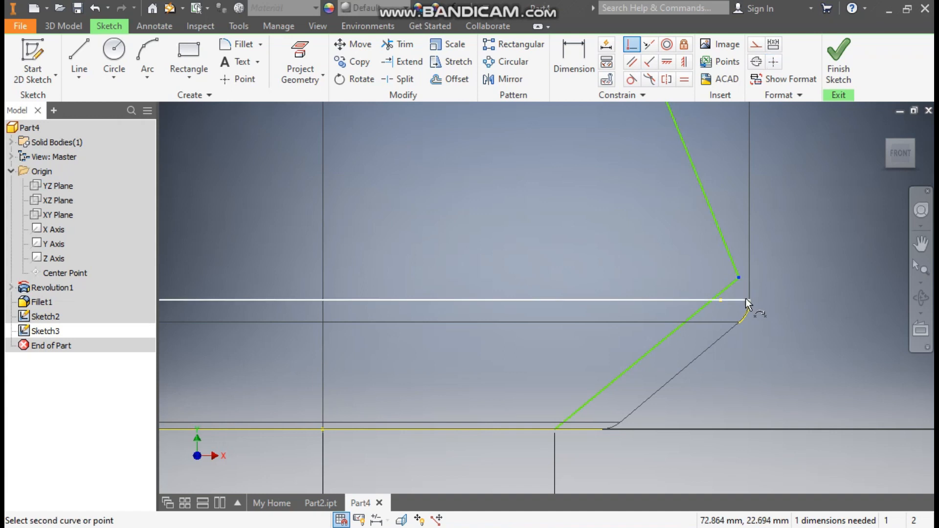
left_click(743, 298)
scroll(778, 334, "down", 3)
middle_click_drag(778, 334, 756, 377)
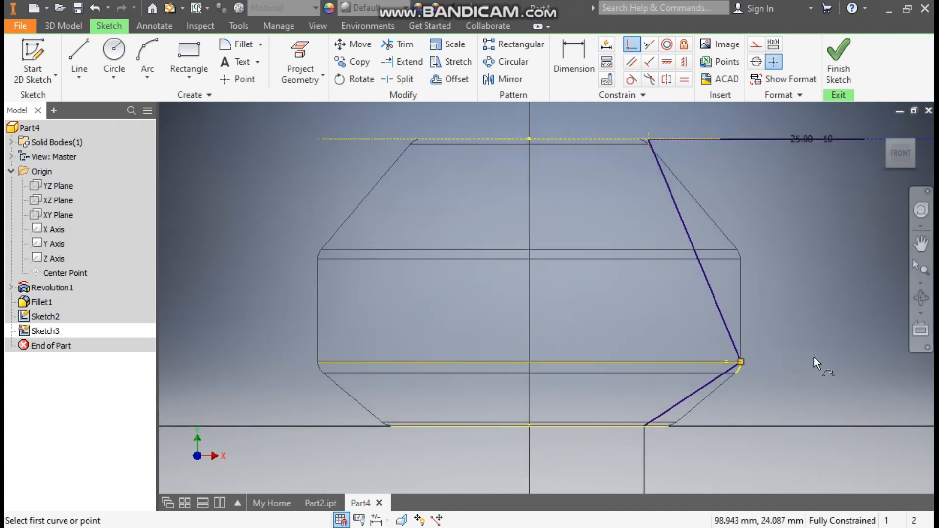
key("Escape")
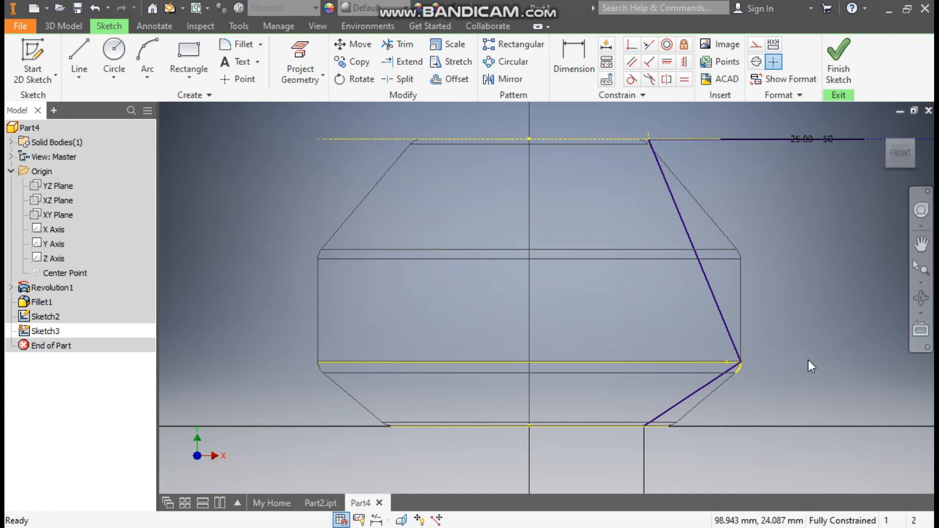
Step: Convert the projected body edges to construction geometry and finish the sketch
left_click(665, 360)
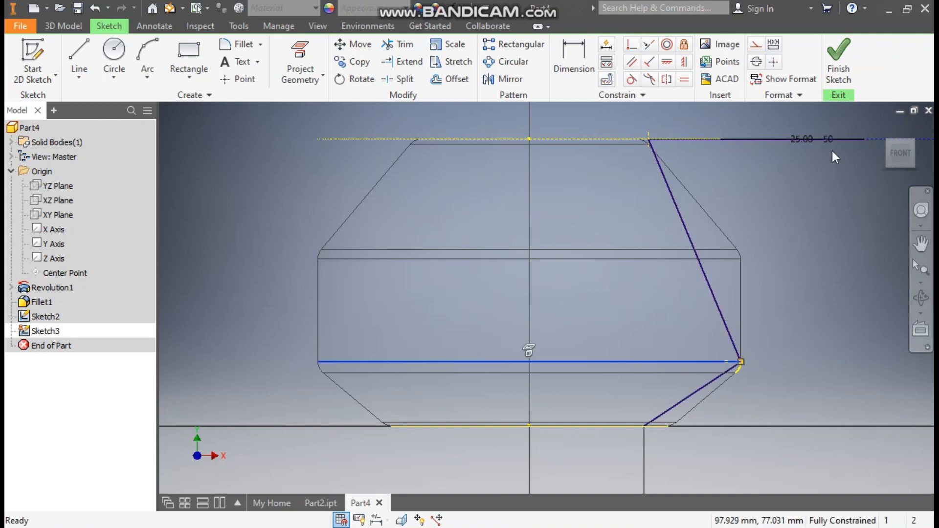
left_click(887, 142)
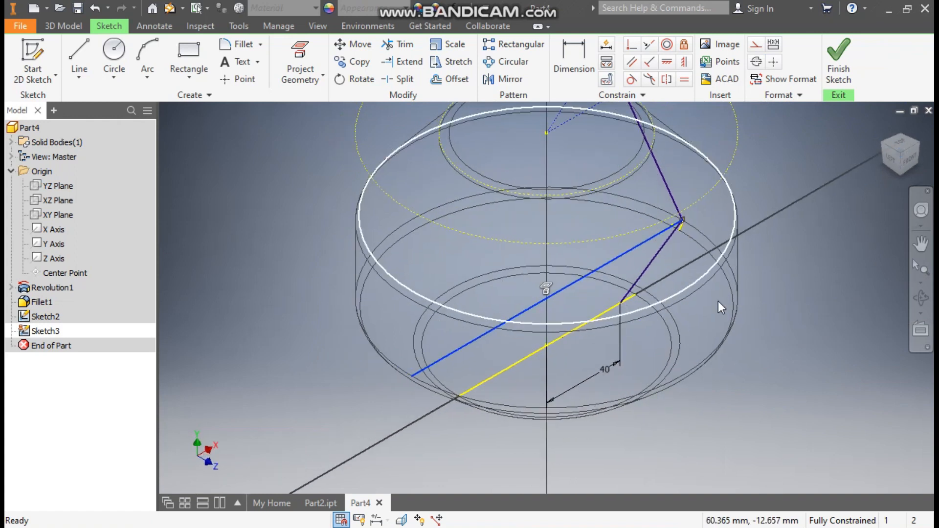
left_click(611, 262)
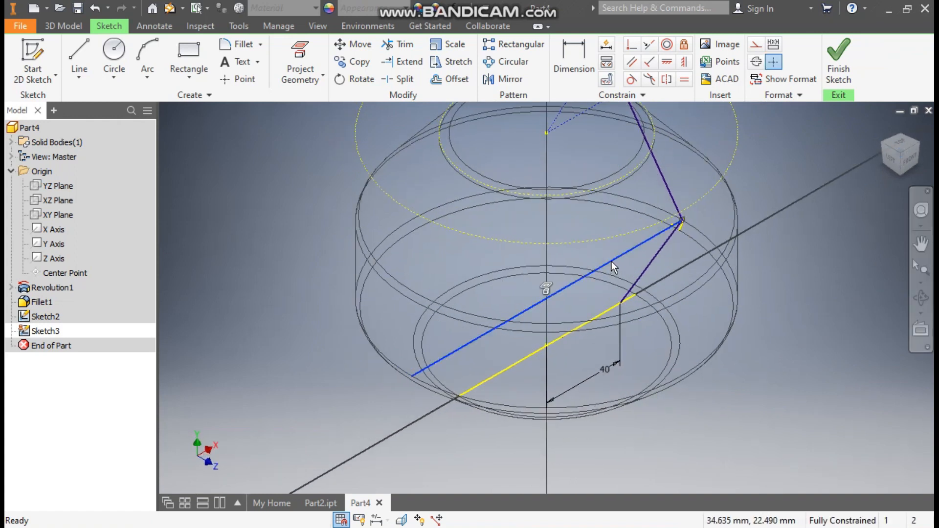
scroll(680, 221, "up", 4)
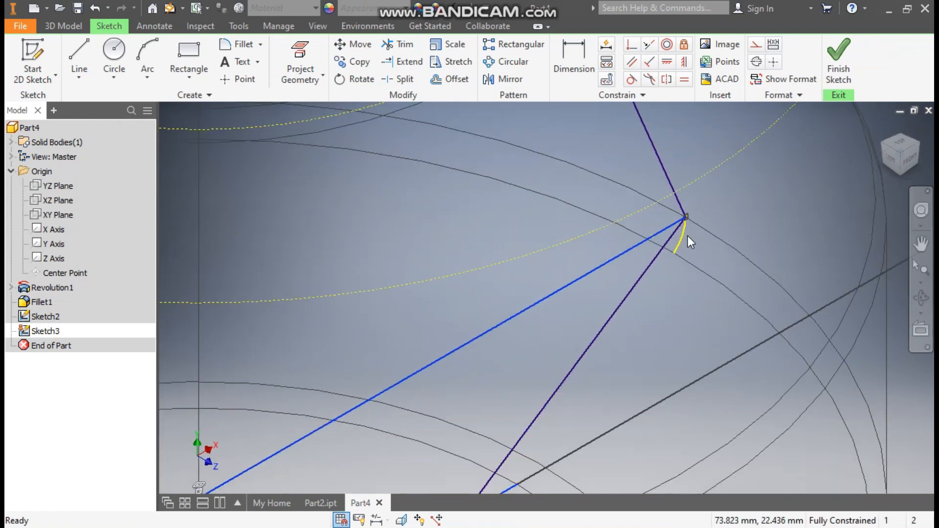
scroll(734, 199, "down", 5)
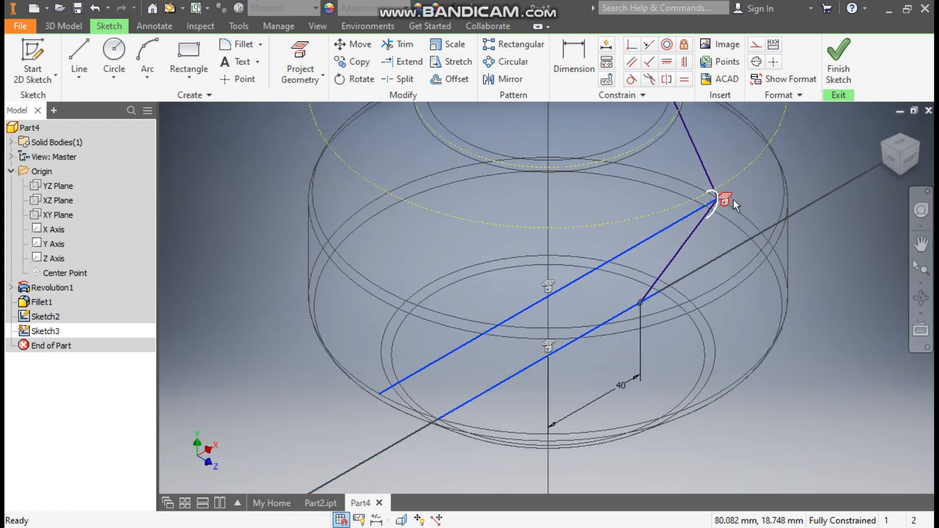
scroll(846, 321, "down", 2)
left_click(756, 45)
scroll(831, 200, "down", 3)
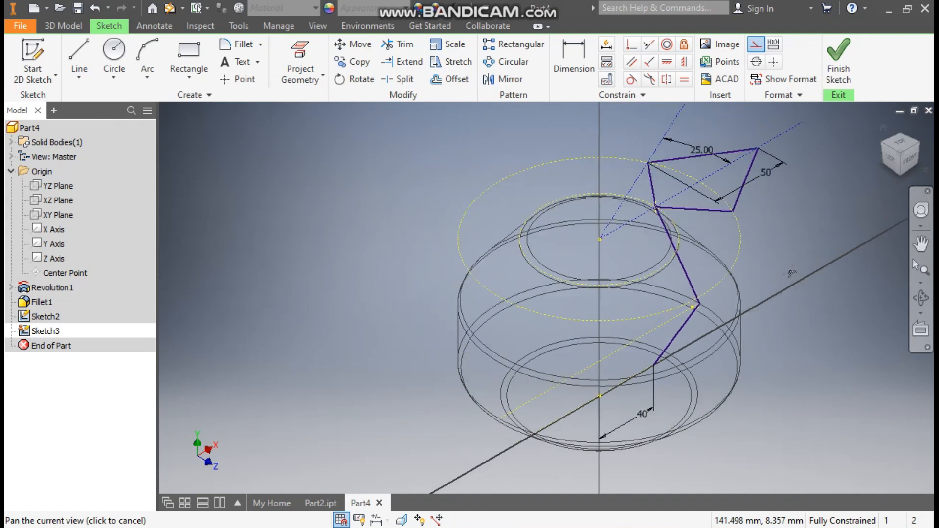
left_click(833, 55)
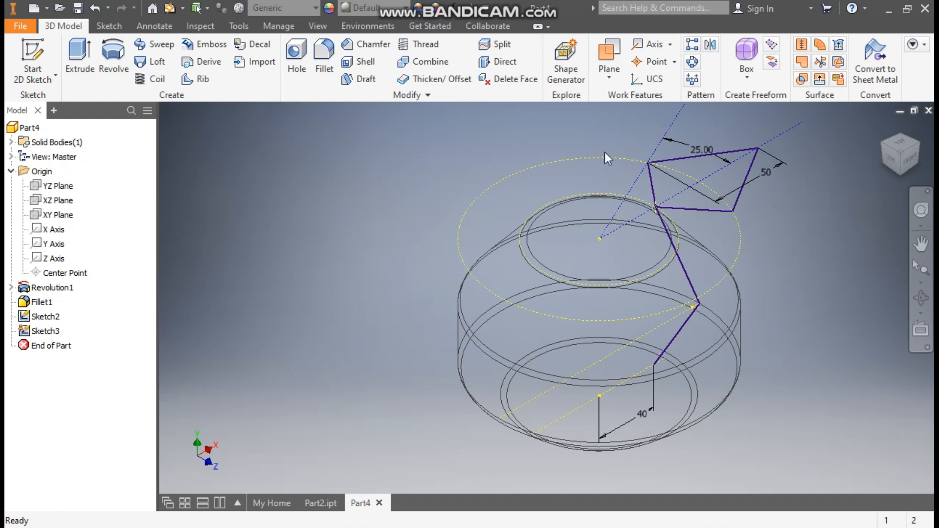
Step: Inspect the body and both sketches in the Shaded with Edges visual style, and return the display to Wireframe
left_click(317, 26)
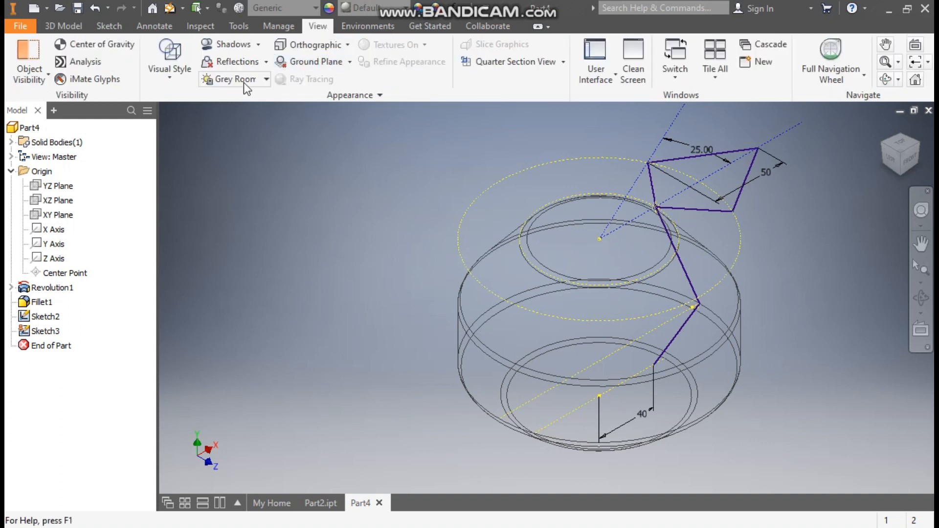
left_click(189, 84)
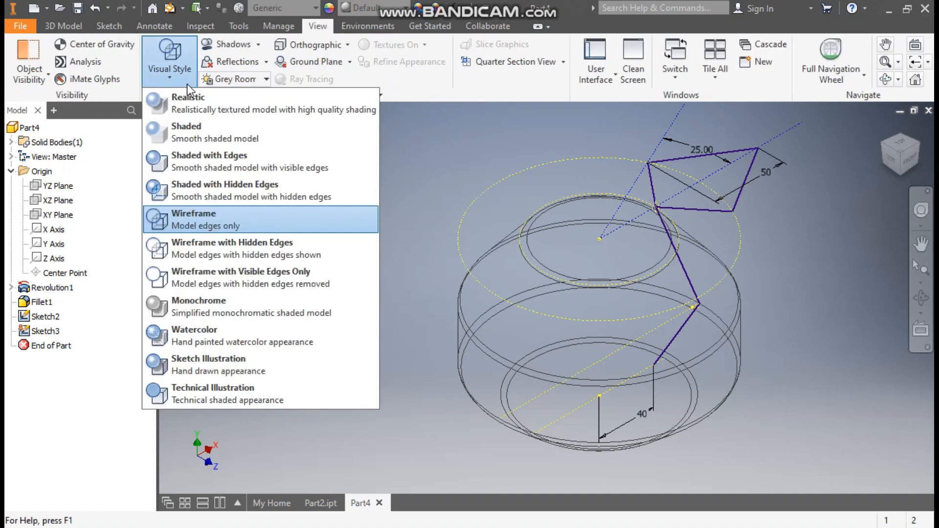
left_click(215, 161)
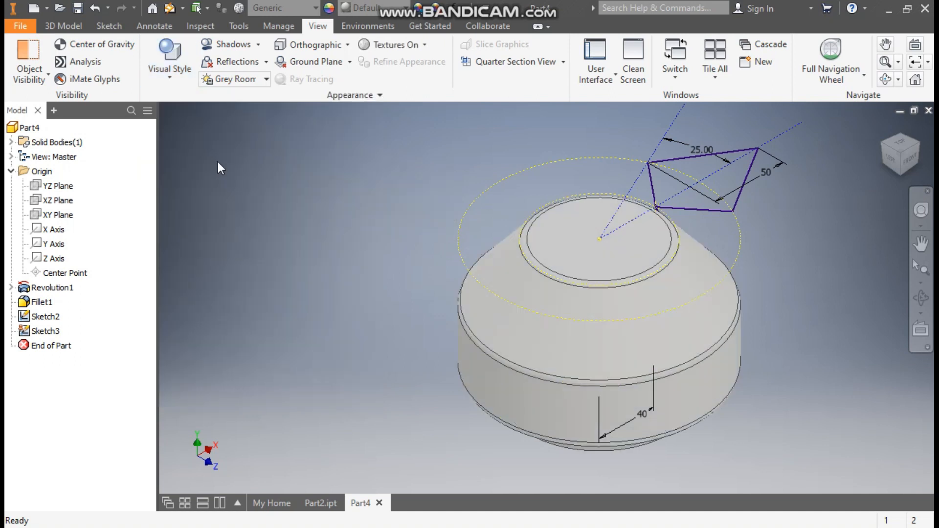
left_click(917, 148)
scroll(570, 323, "down", 4)
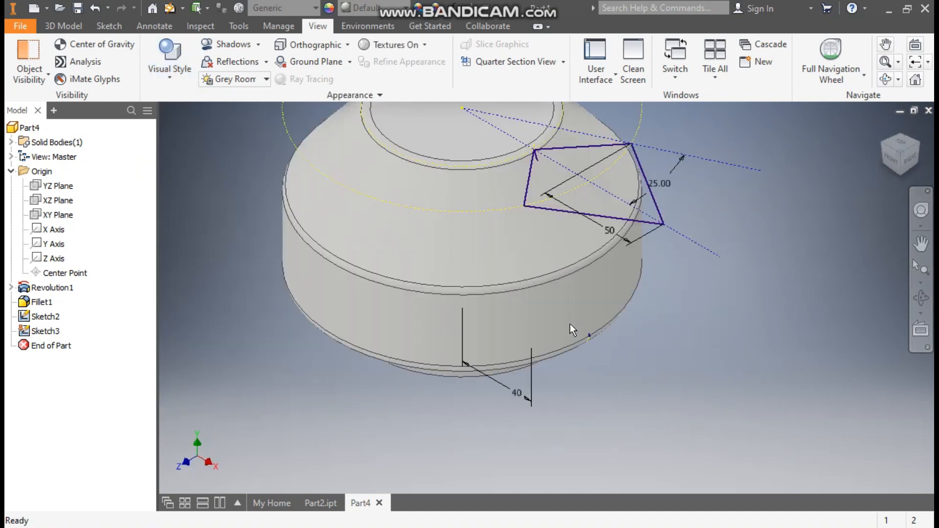
scroll(616, 369, "up", 3)
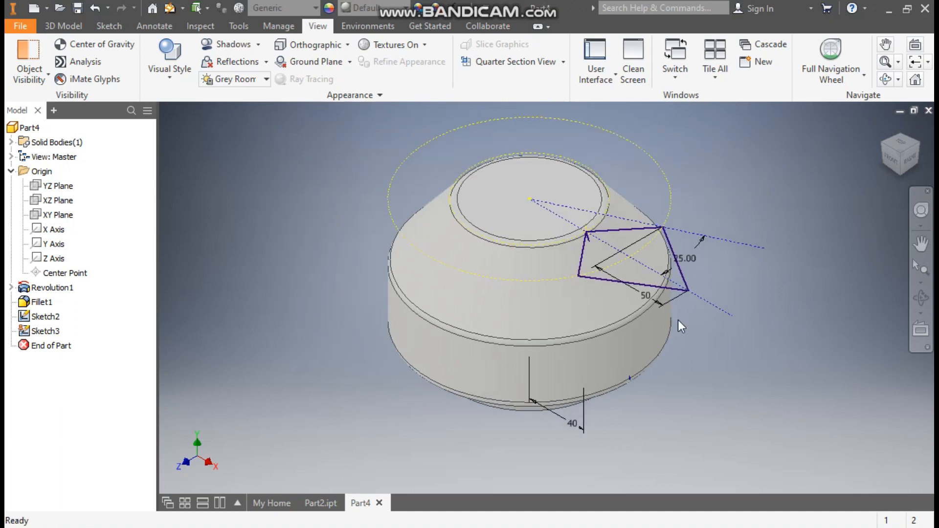
left_click(164, 78)
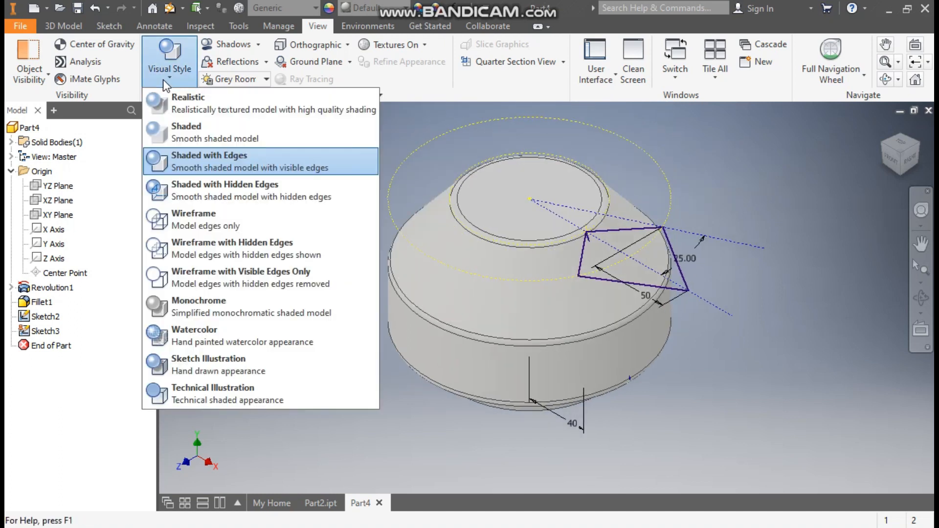
left_click(198, 223)
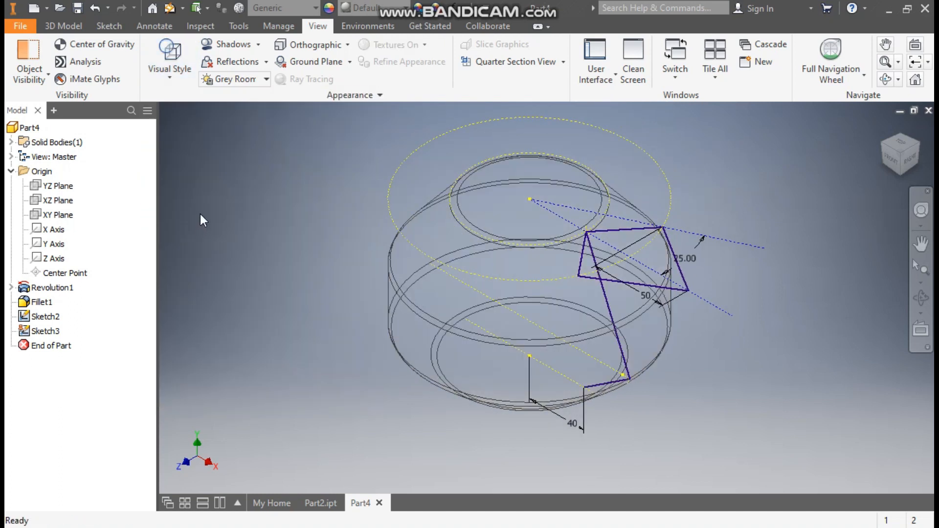
Step: Sweep the kite-shaped profile along the two-segment slanted path as a cut, with the display set to Shaded with Edges
left_click(63, 26)
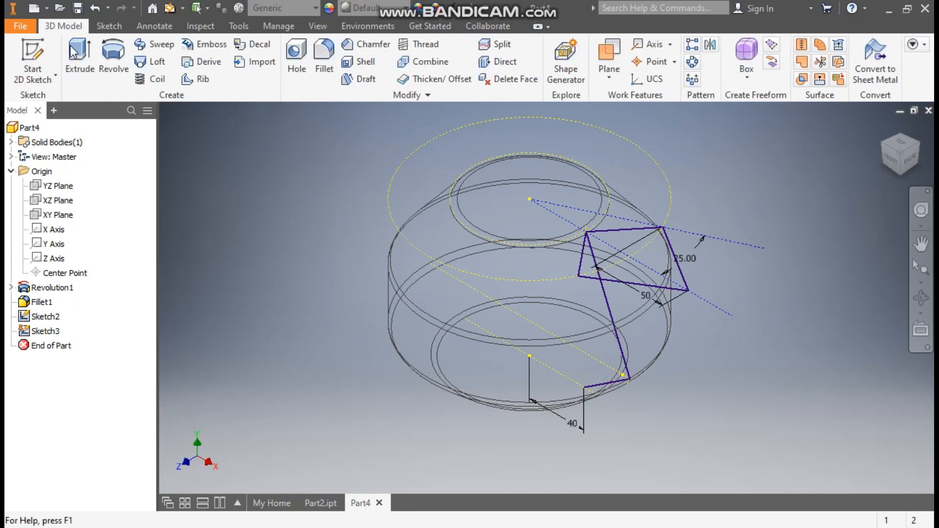
left_click(152, 44)
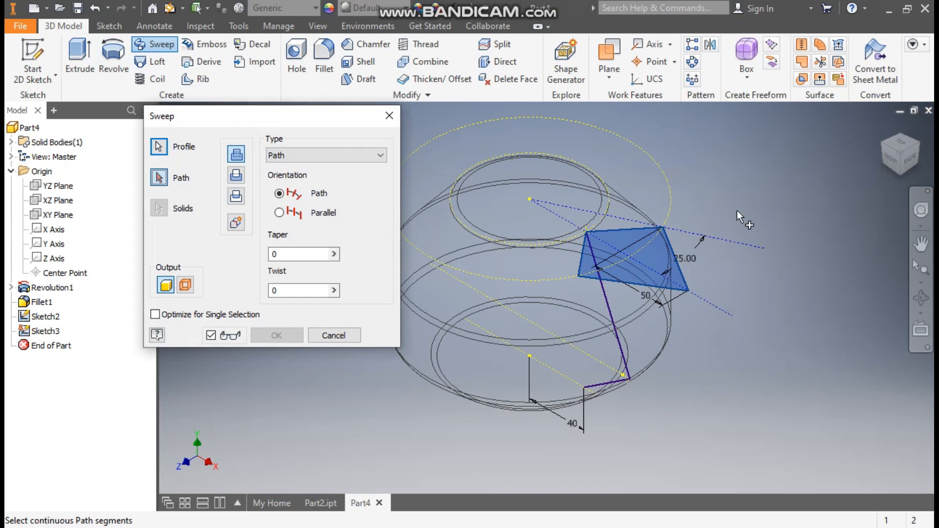
left_click(617, 350)
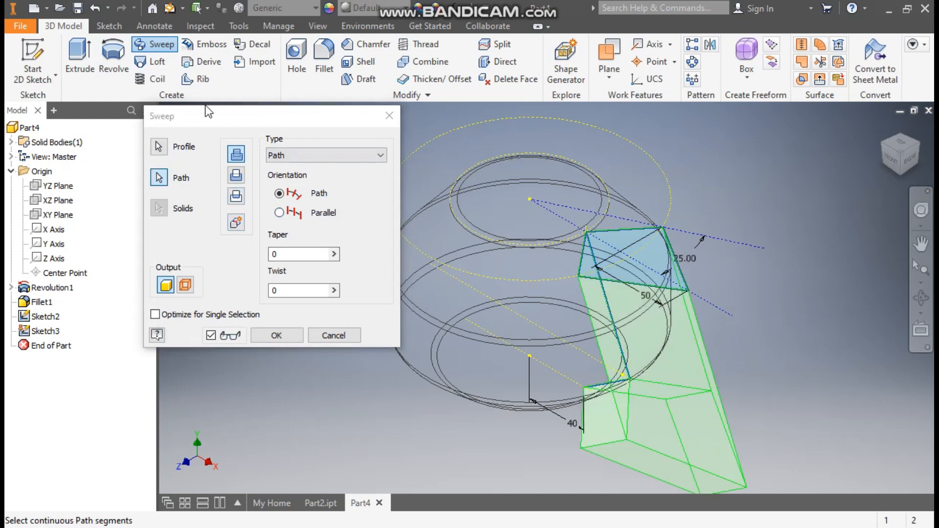
left_click(308, 25)
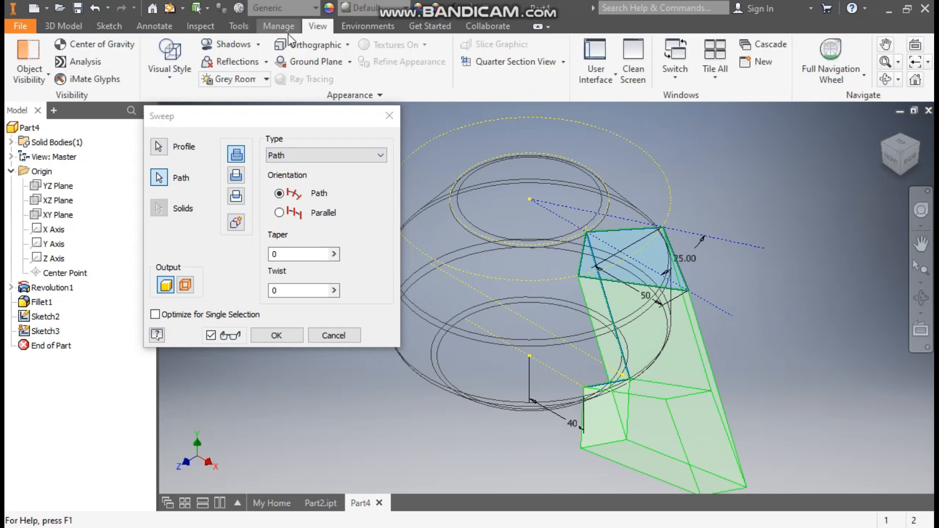
left_click(169, 77)
left_click(194, 161)
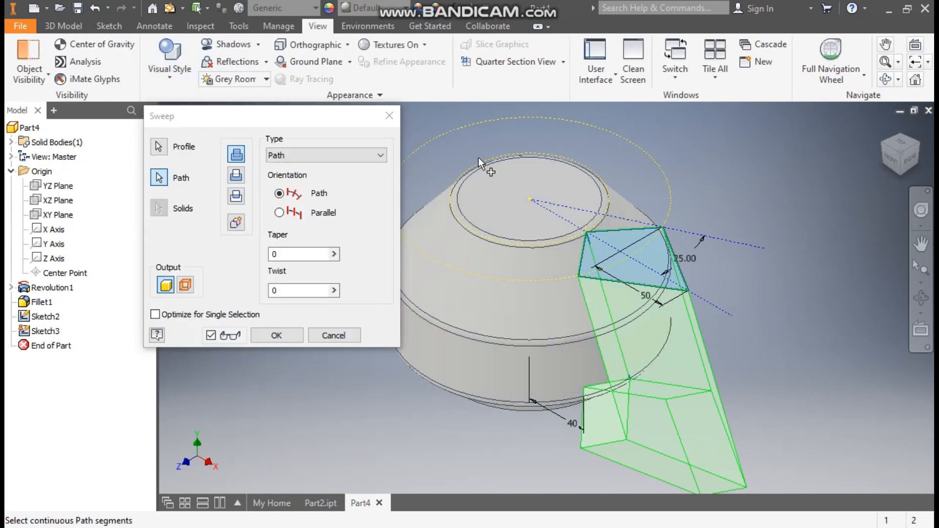
left_click(889, 163)
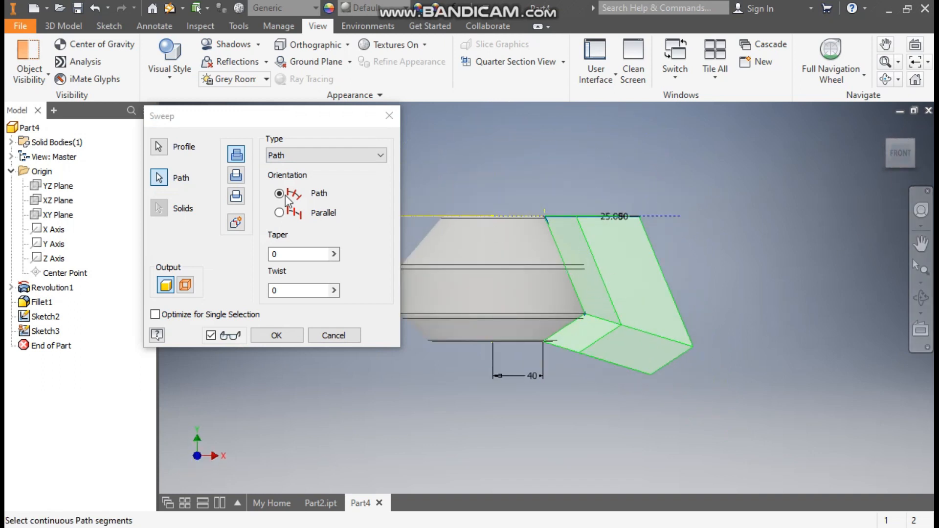
left_click(236, 176)
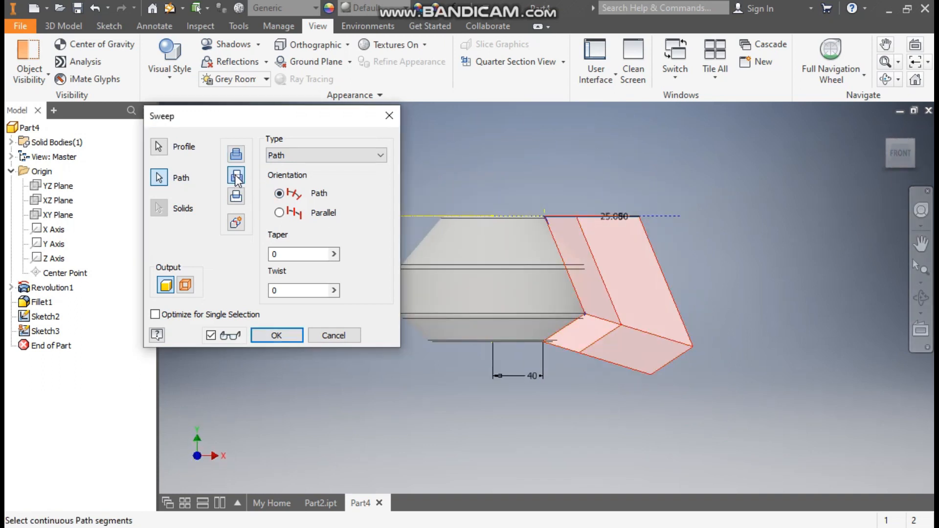
left_click(279, 335)
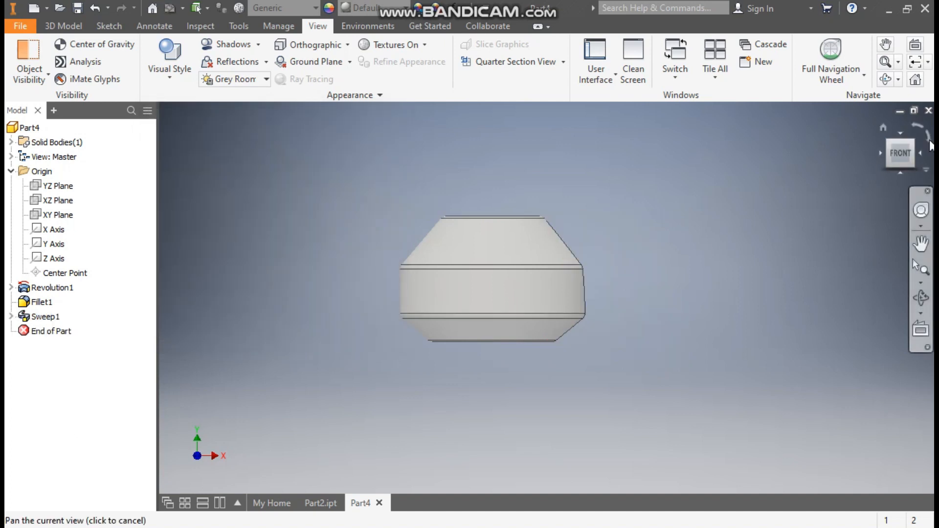
Step: Create a circular pattern of the swept cut with 12 occurrences over 360 degrees around the revolved body's axis
left_click(912, 140)
middle_click_drag(663, 331, 637, 243)
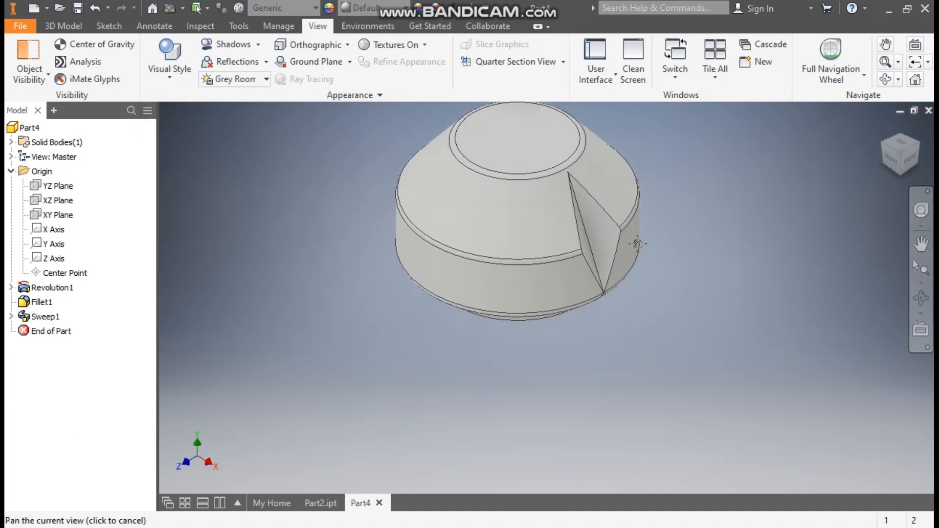
left_click(896, 176)
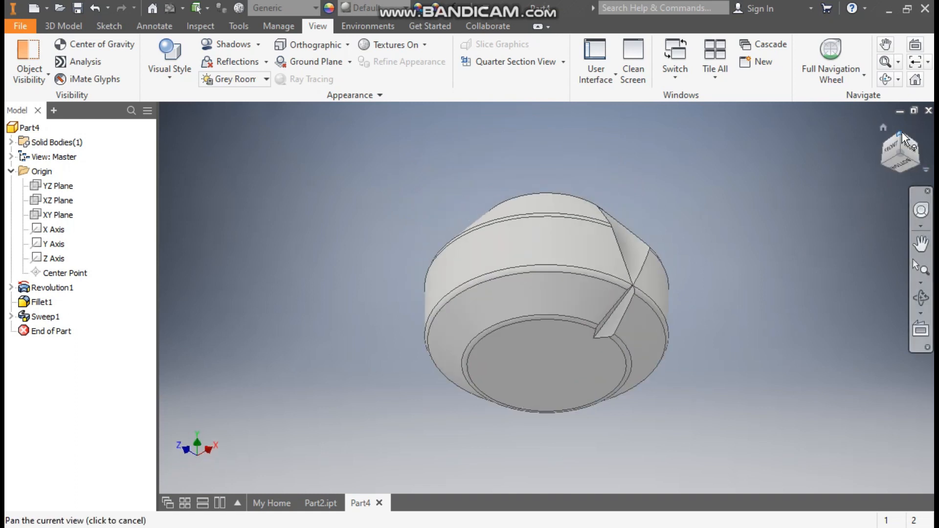
left_click(901, 134)
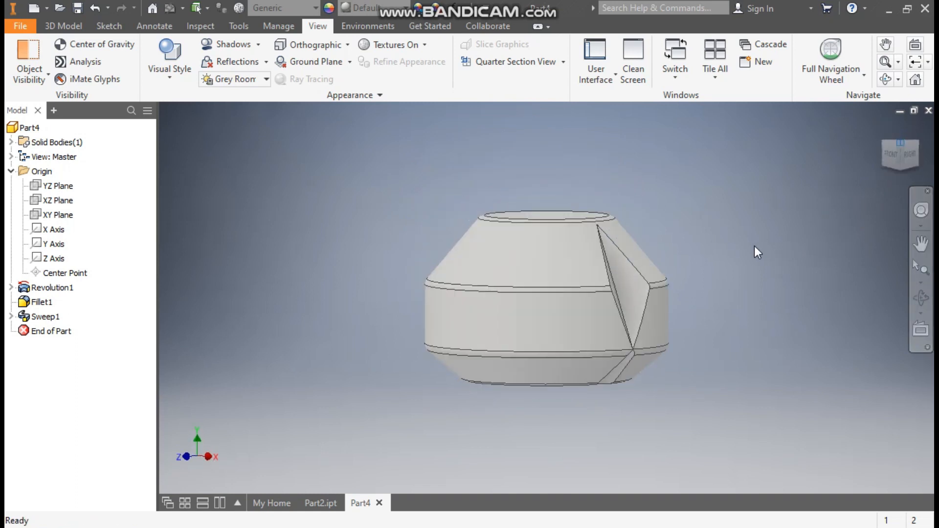
left_click(75, 28)
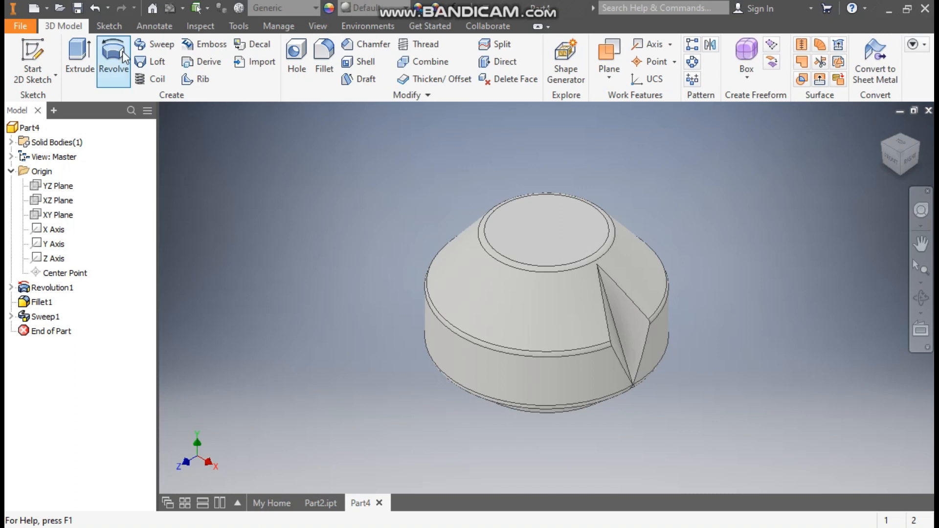
left_click(692, 62)
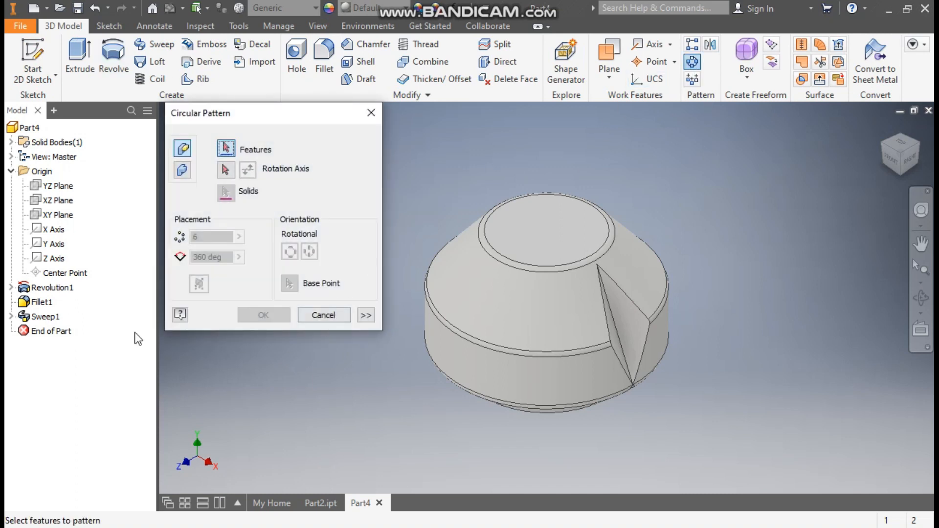
left_click(44, 316)
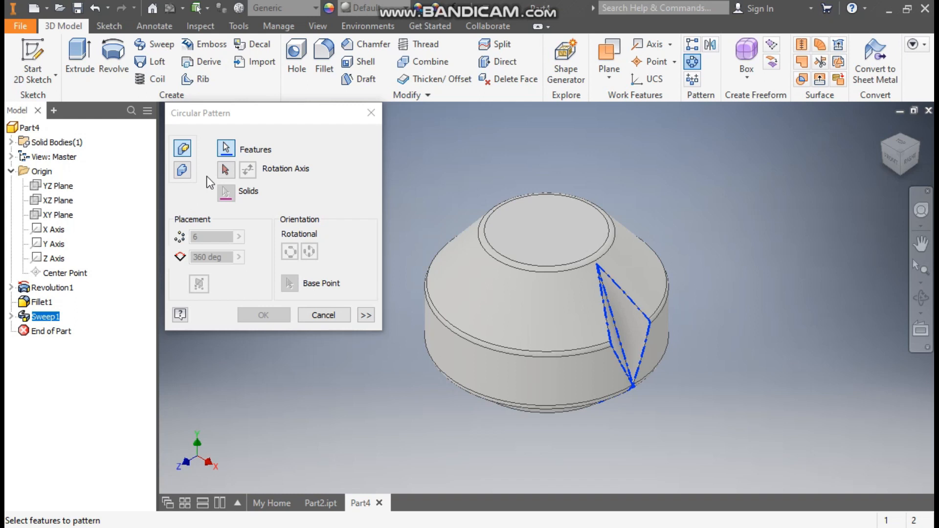
left_click(225, 170)
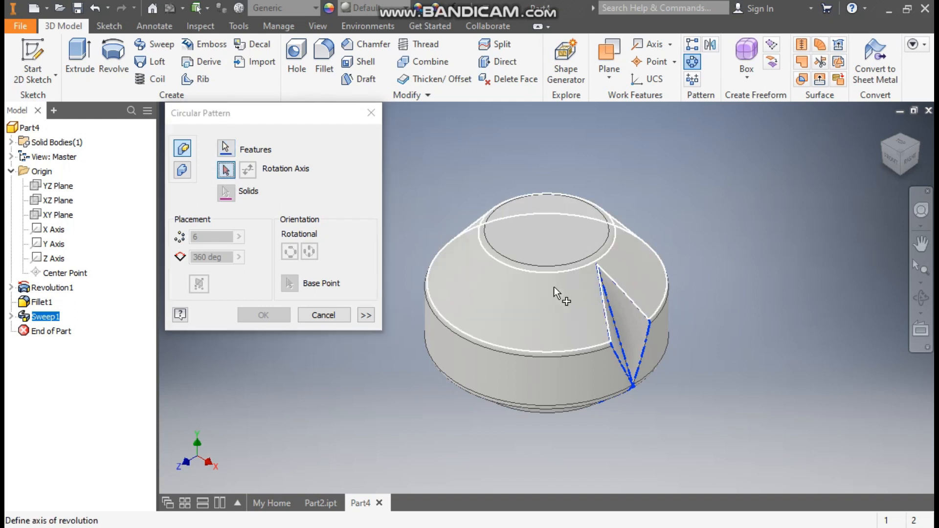
left_click(554, 287)
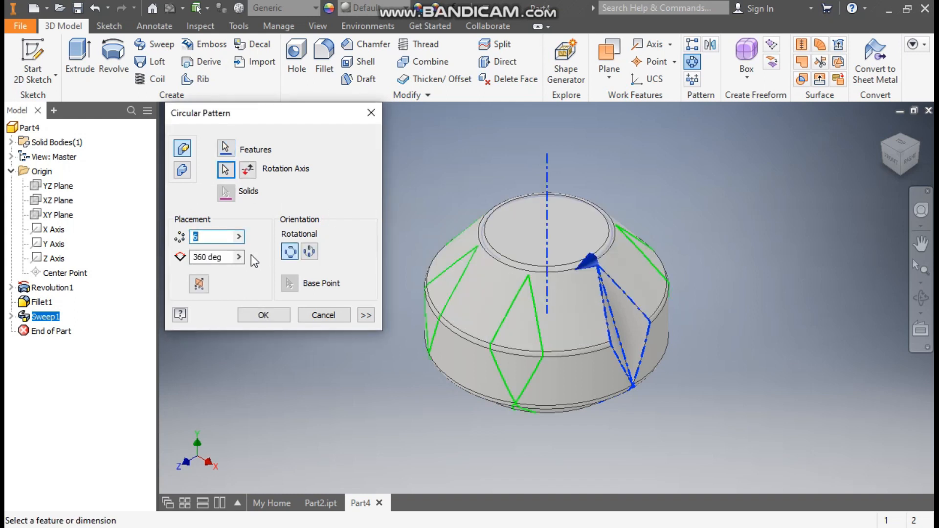
type("12")
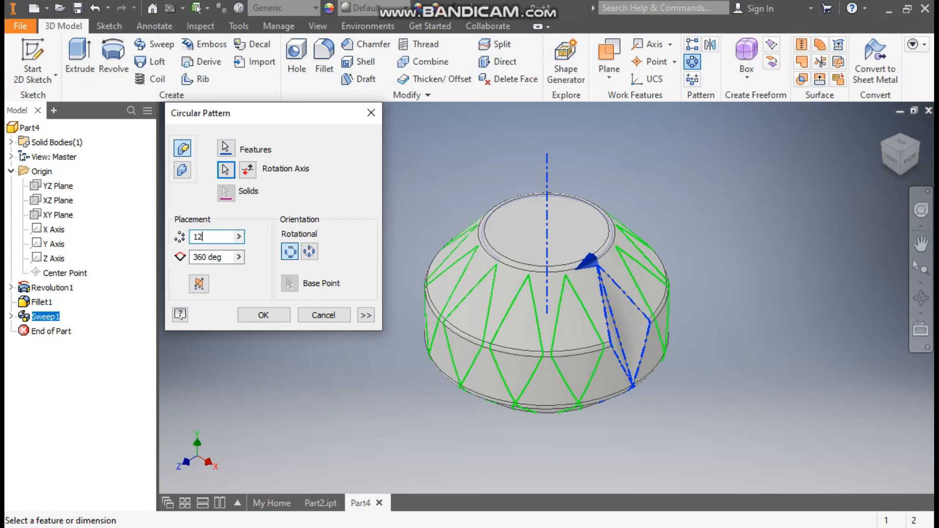
left_click(270, 314)
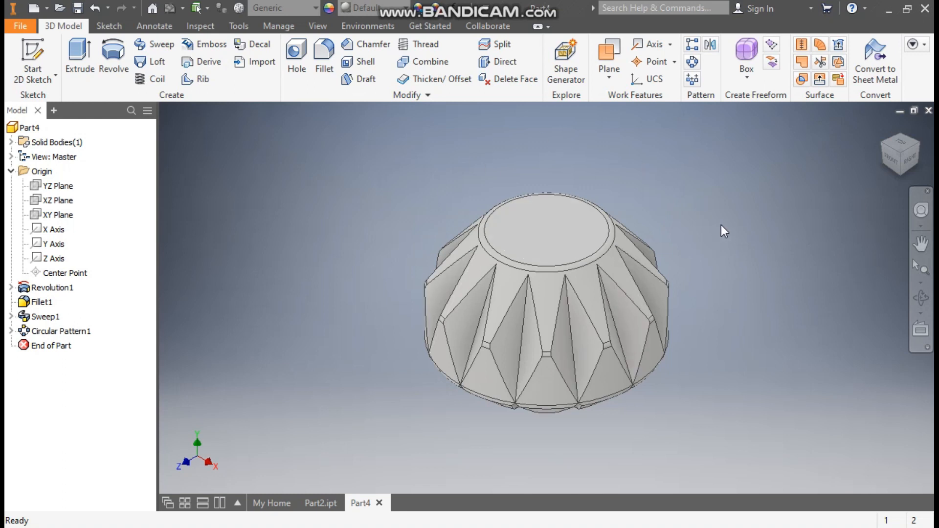
Step: Consult the finished reference model in Part2.ipt, return to Part4 and make the origin's Y axis visible
left_click(326, 502)
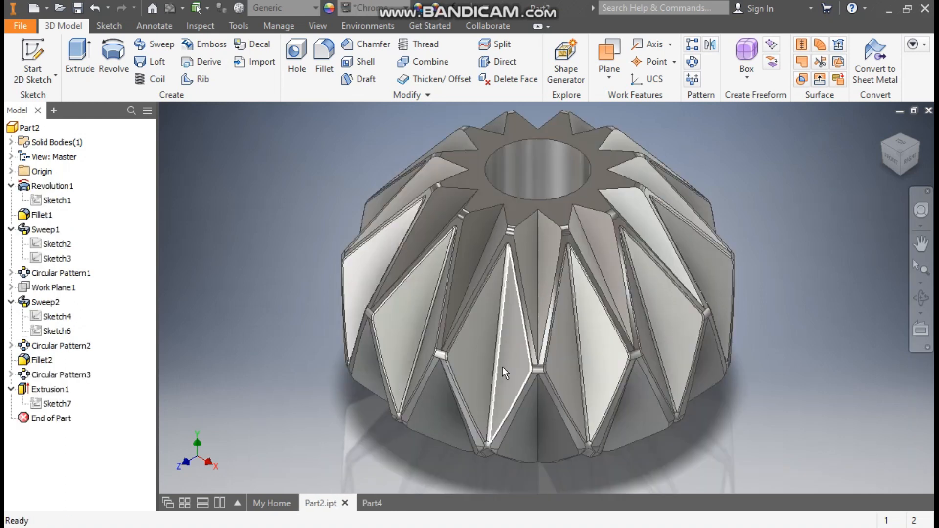
left_click(370, 502)
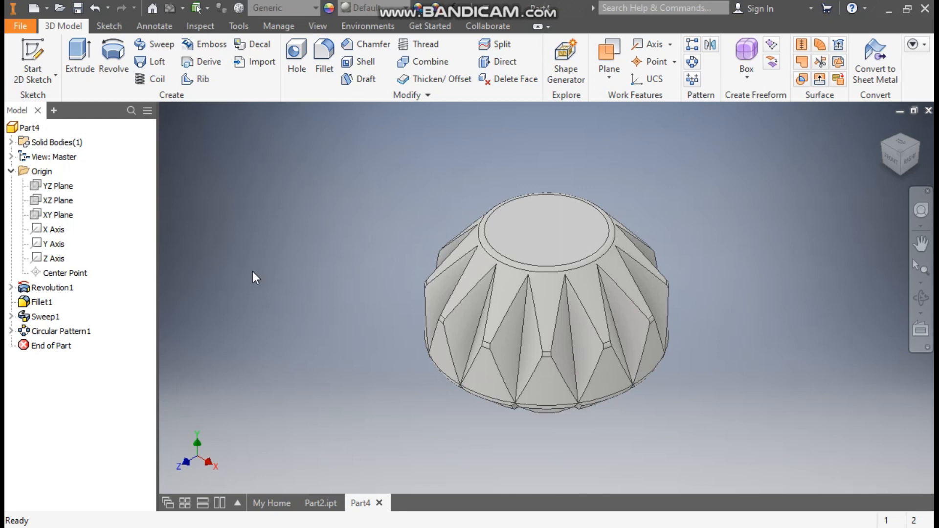
left_click(54, 245)
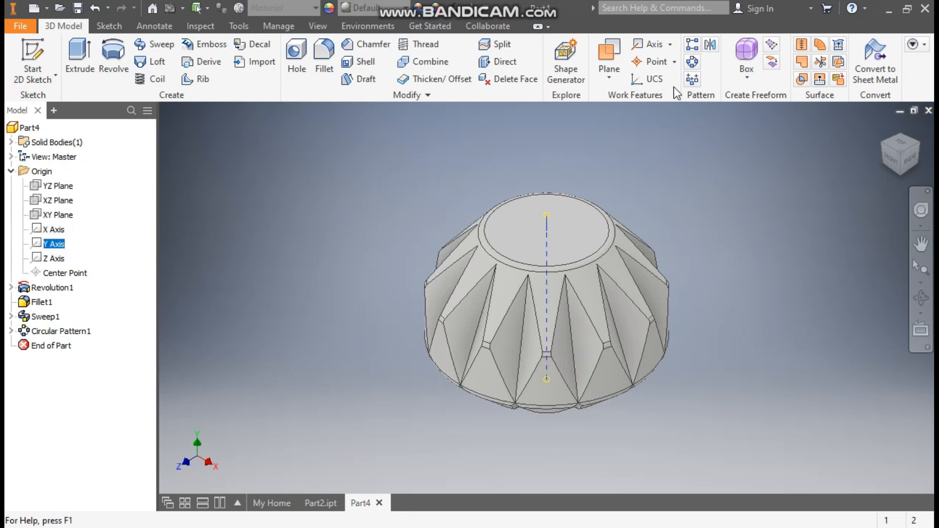
left_click(54, 245)
right_click(55, 247)
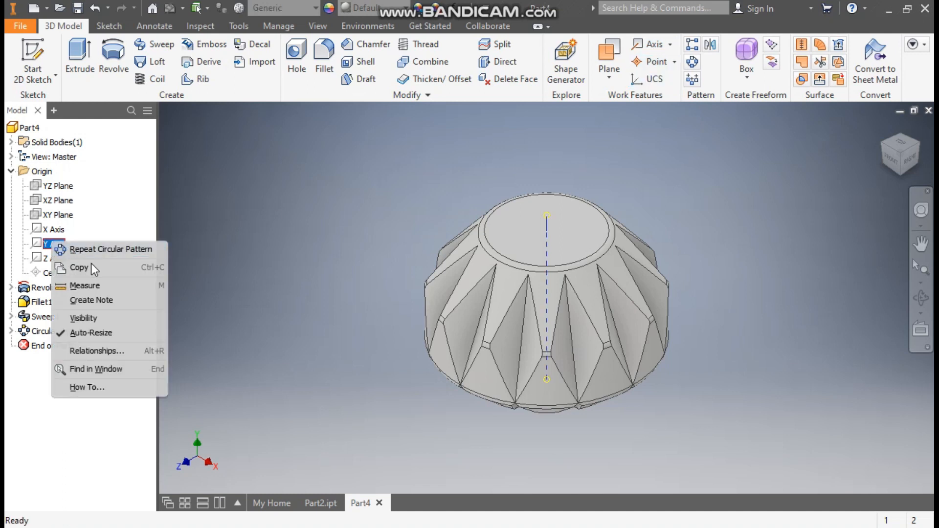
left_click(94, 318)
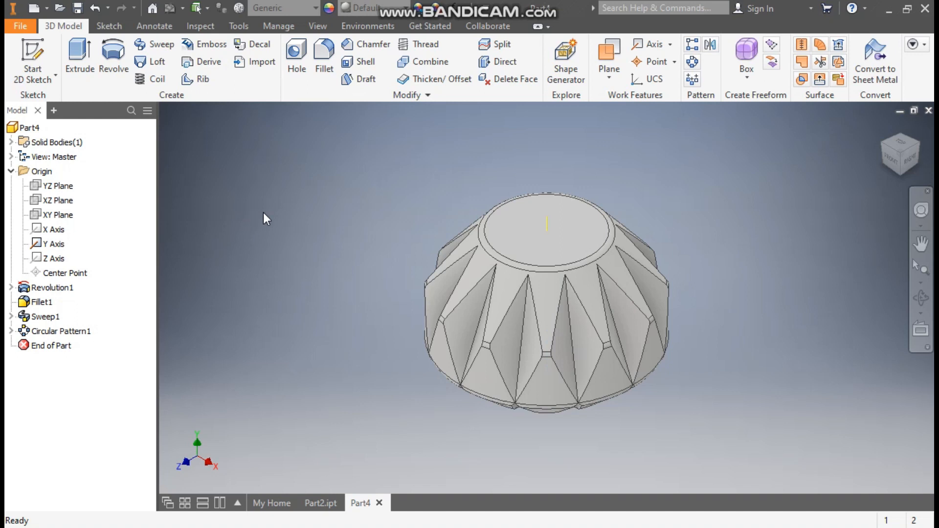
Step: Create a work plane through the Y axis, angled 15 degrees to the XY plane
left_click(609, 52)
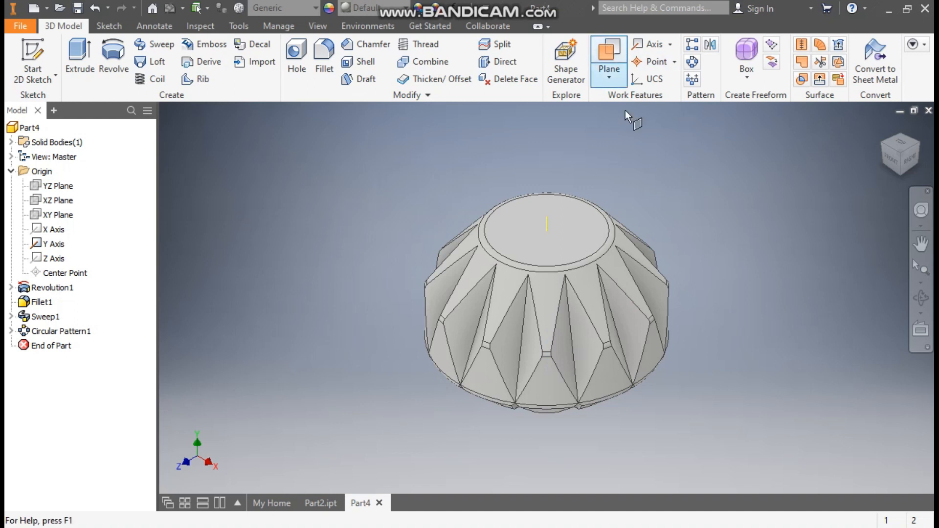
left_click(545, 219)
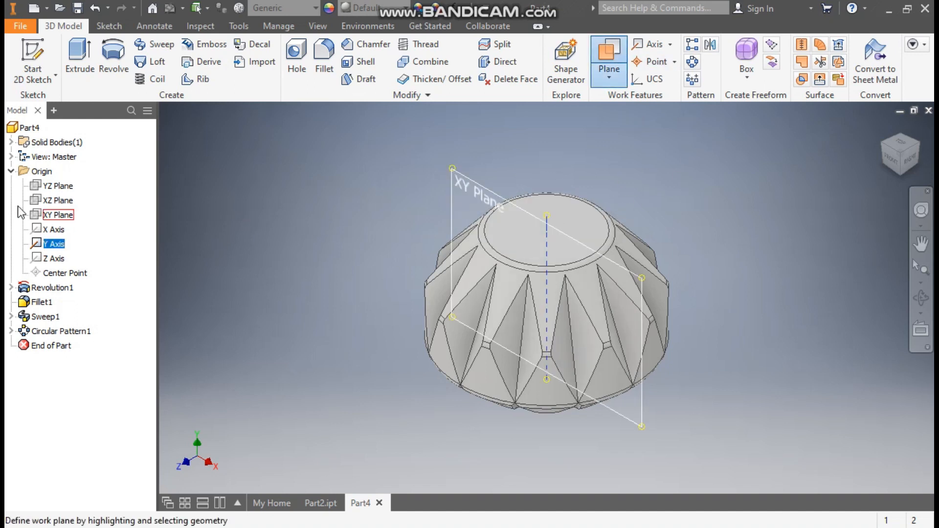
left_click(57, 215)
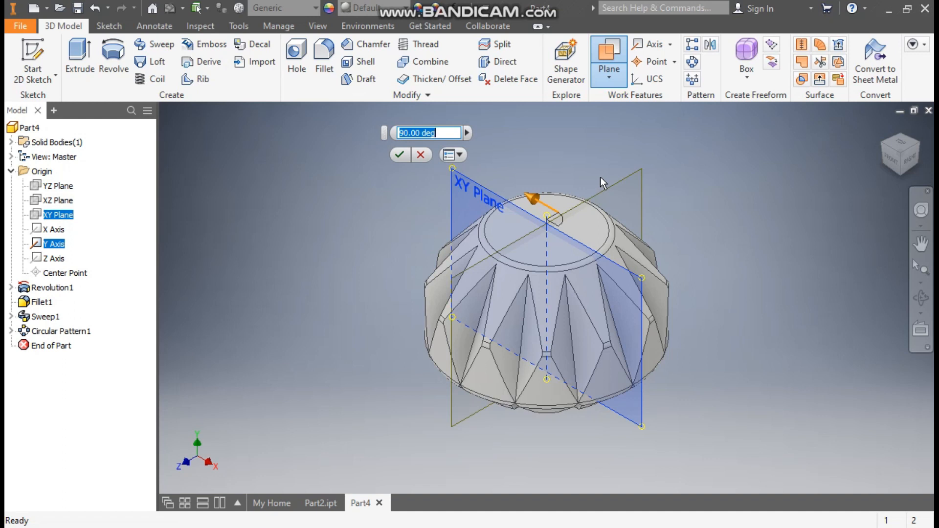
left_click(899, 143)
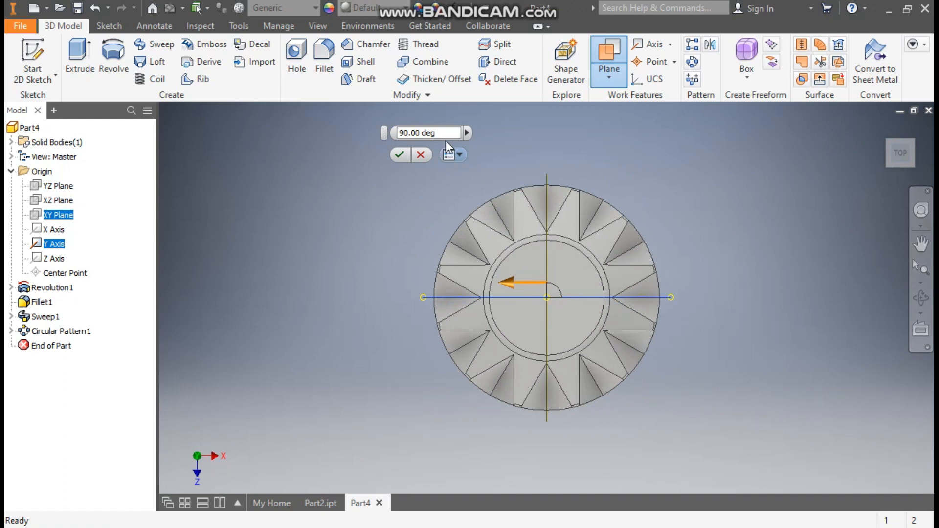
left_click_drag(443, 134, 392, 135)
type("15")
left_click(403, 152)
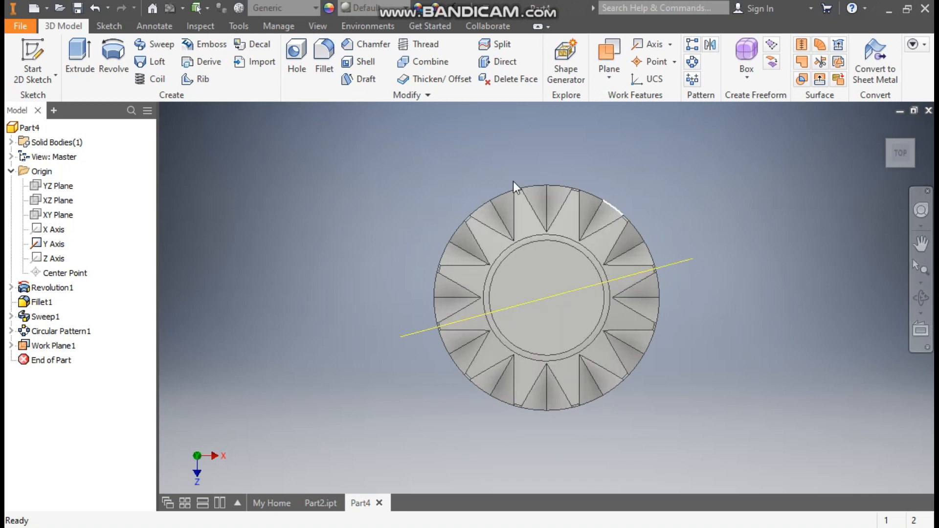
Step: Start a sketch on the body's flat top face and draw a horizontal line about 175 mm long outward from the centre point
left_click(882, 128)
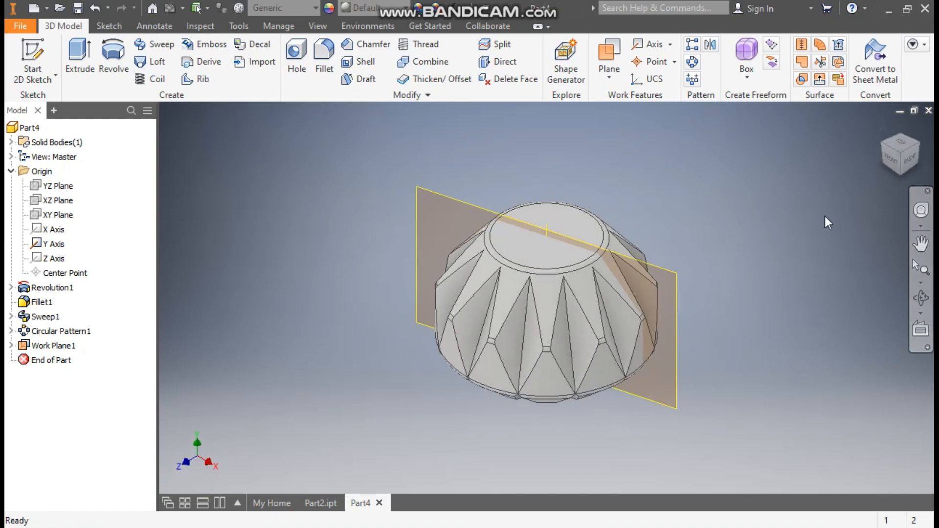
left_click(32, 59)
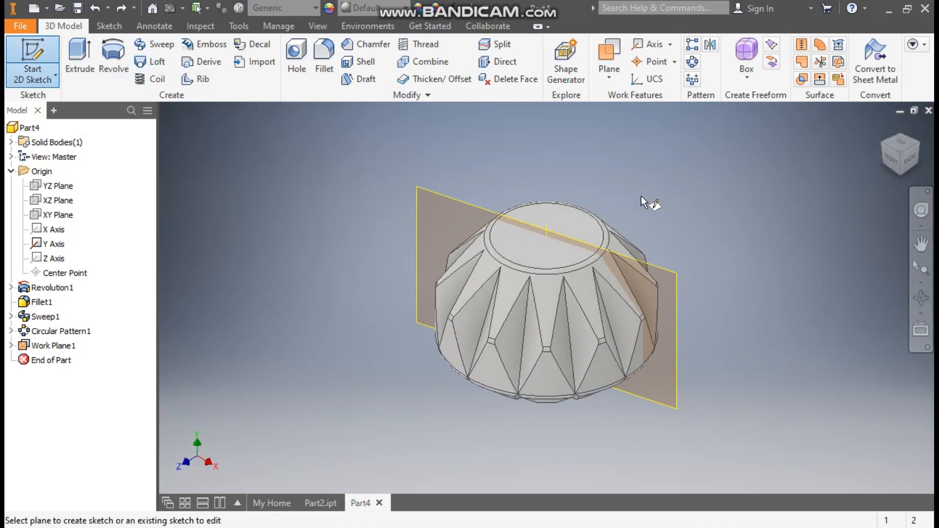
left_click(579, 218)
left_click(78, 55)
left_click(546, 298)
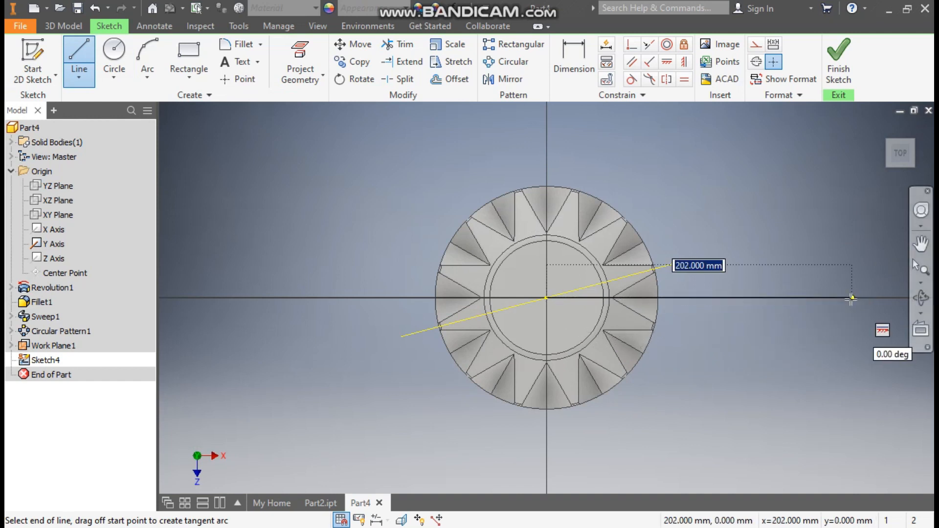
left_click(811, 297)
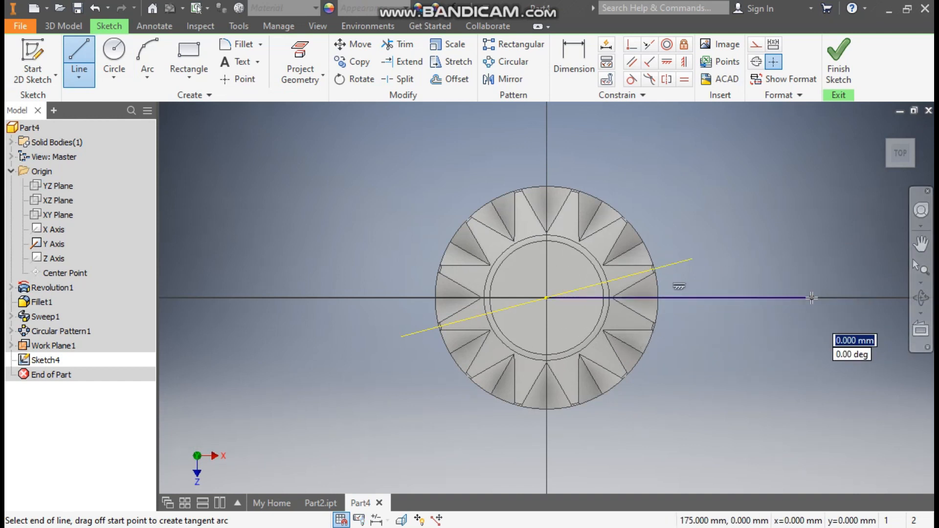
key("Escape")
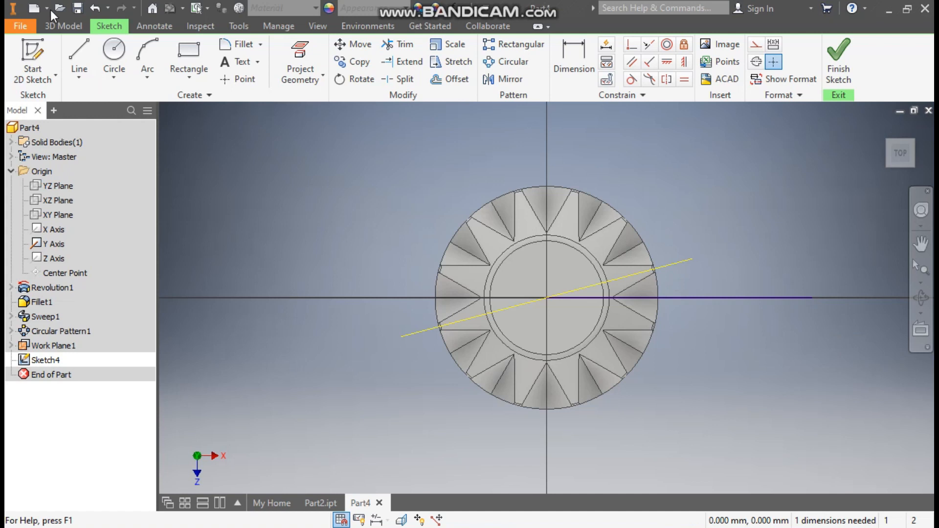
Step: Draw two slanted lines outward from the centre point, one above the horizontal line along the work plane and one below it
left_click(78, 48)
left_click(546, 297)
left_click(781, 233)
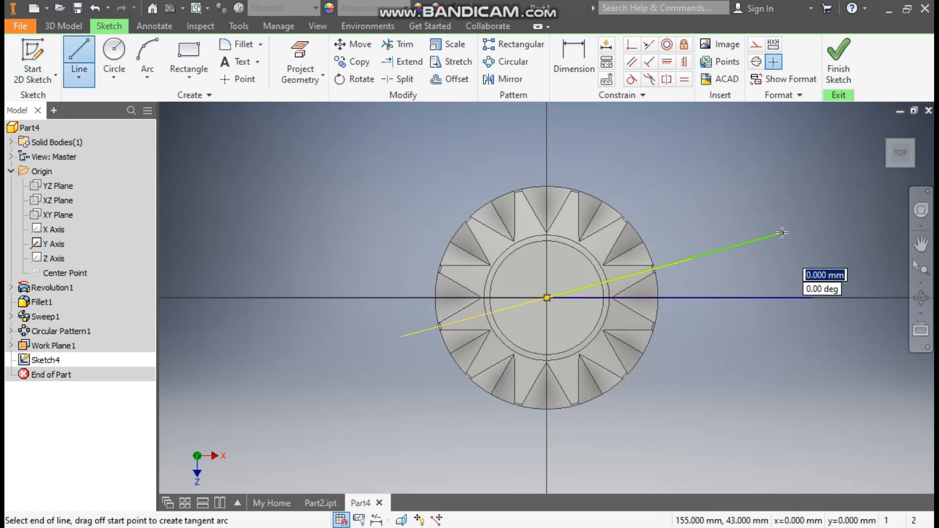
key("Escape")
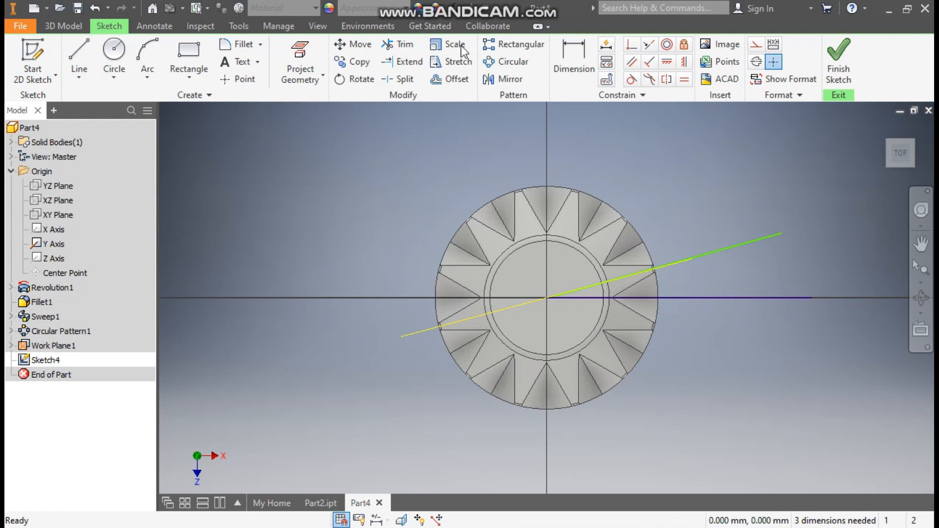
left_click(68, 55)
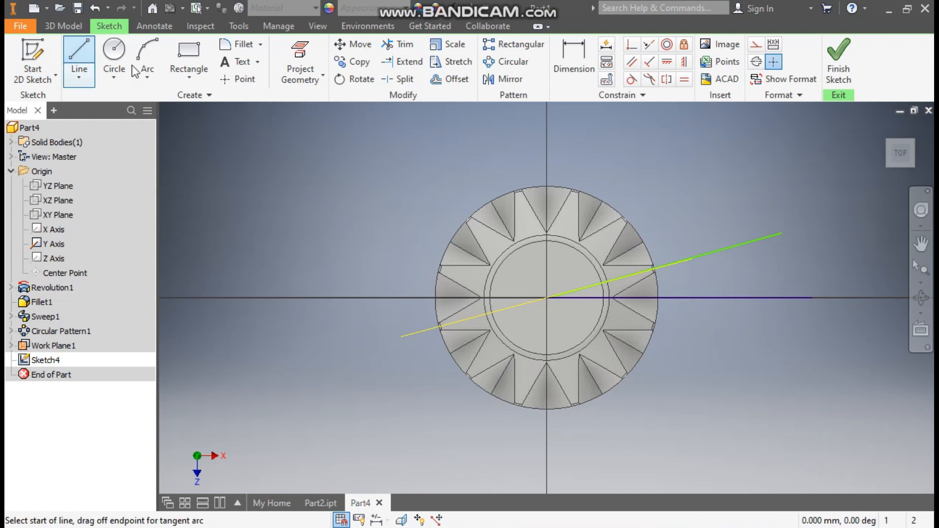
left_click(547, 297)
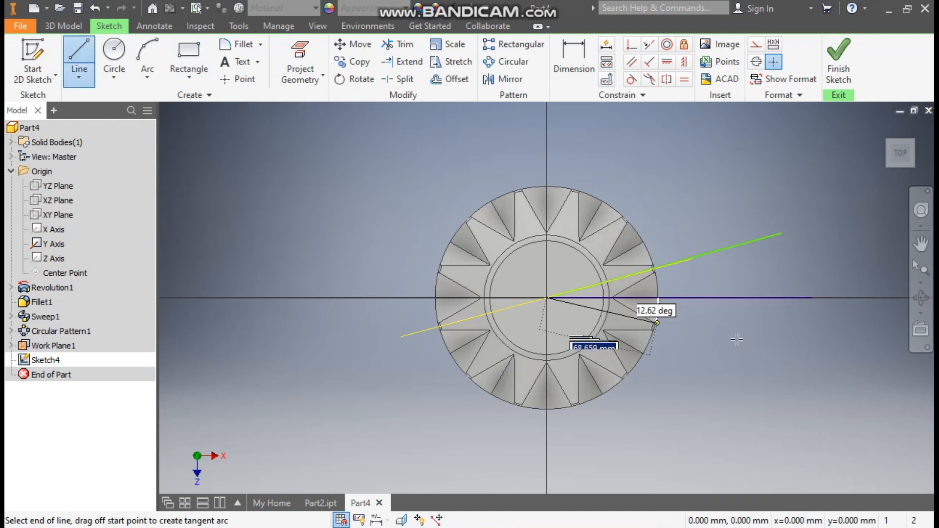
left_click(811, 360)
key("Escape")
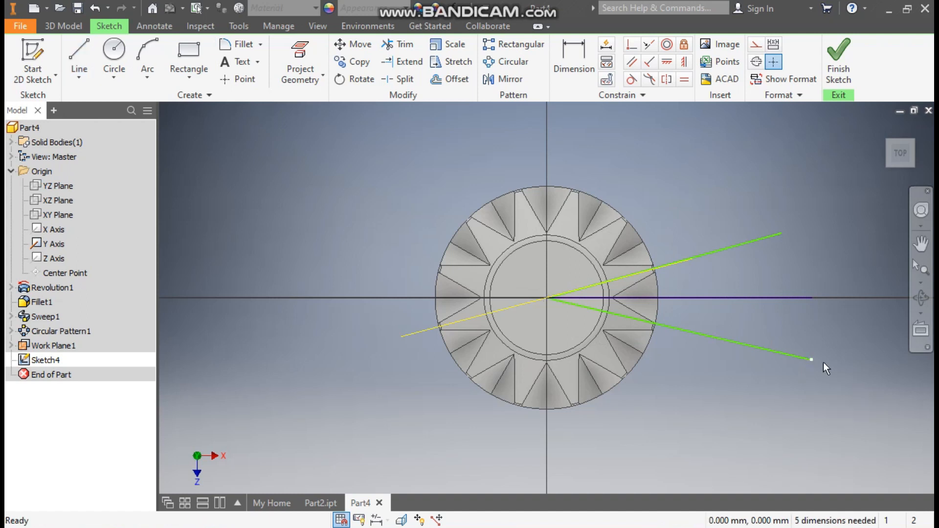
Step: Dimension the angle between the horizontal line and the upper slanted line as 15 degrees
left_click(577, 56)
left_click(752, 298)
left_click(723, 251)
left_click(735, 269)
type("15")
key("Return")
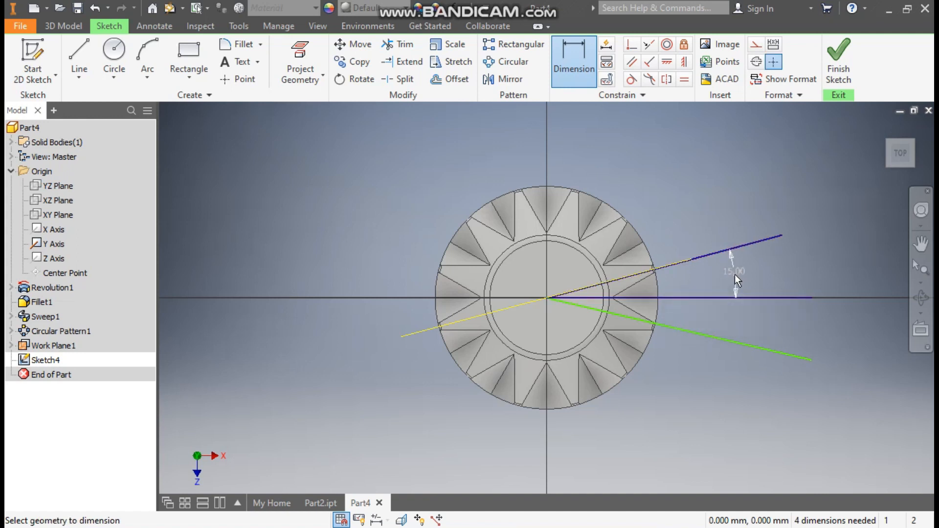
Step: Set the angle between the two slanted lines to 20 degrees and convert all three lines to construction geometry
left_click(713, 251)
left_click(712, 339)
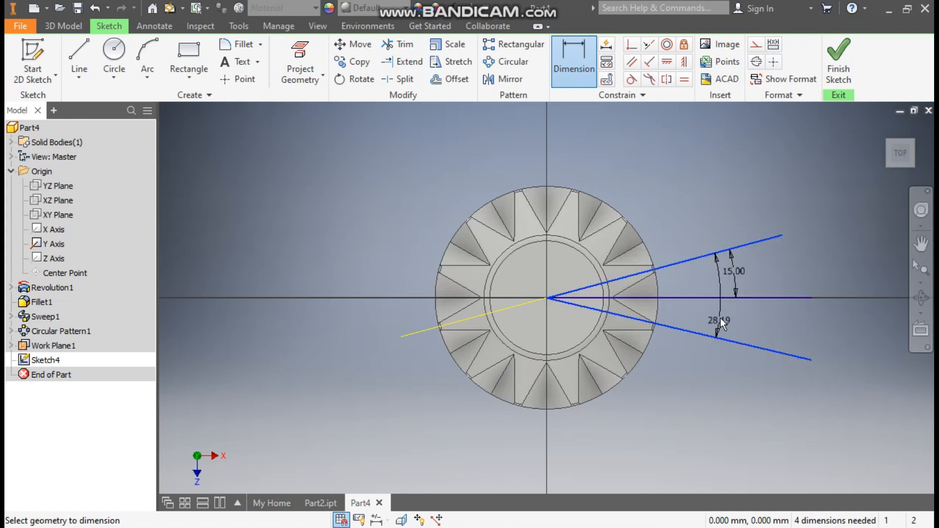
left_click(720, 316)
type("20")
key("Return")
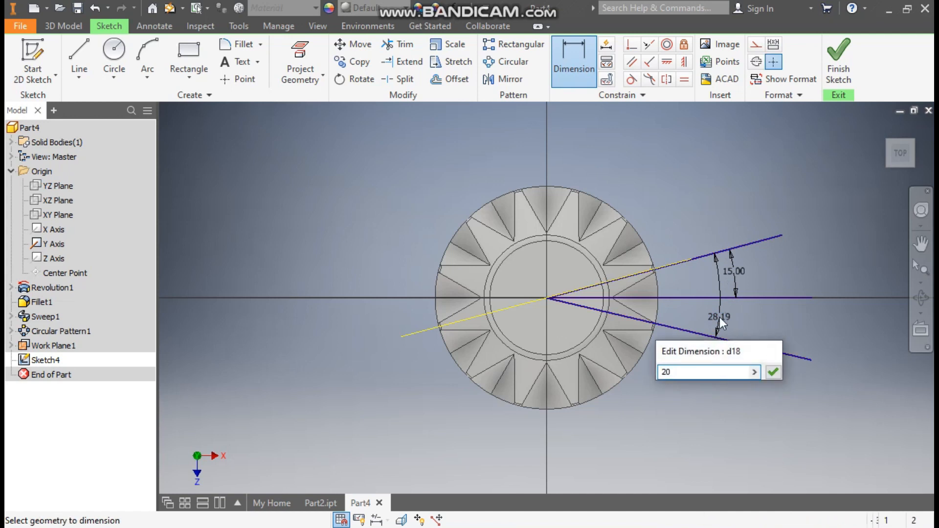
key("Escape")
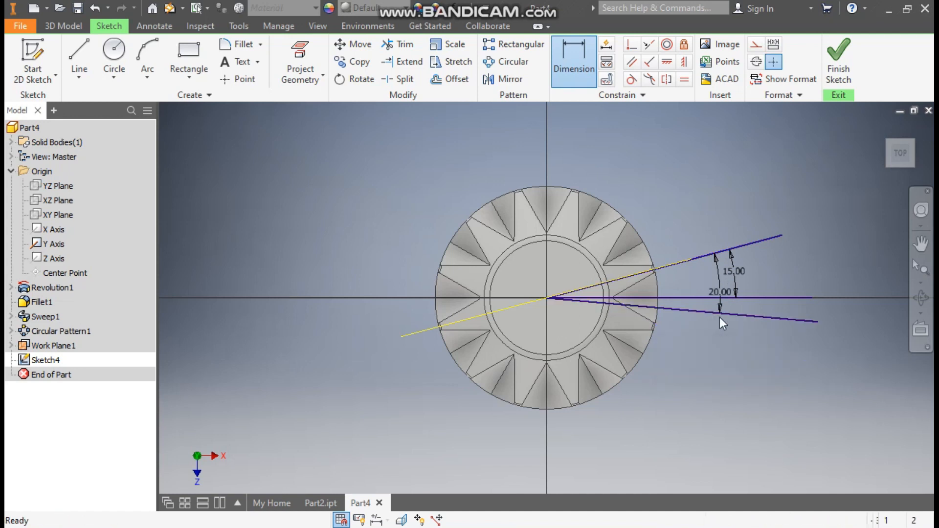
mouse_move(812, 196)
left_mouse_down()
mouse_move(729, 349)
mouse_move(742, 349)
left_mouse_up()
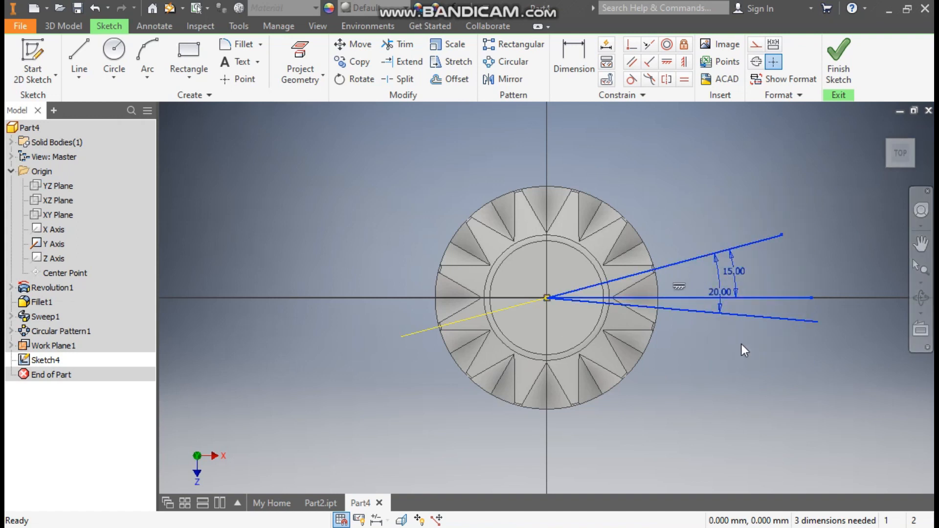
left_click(755, 46)
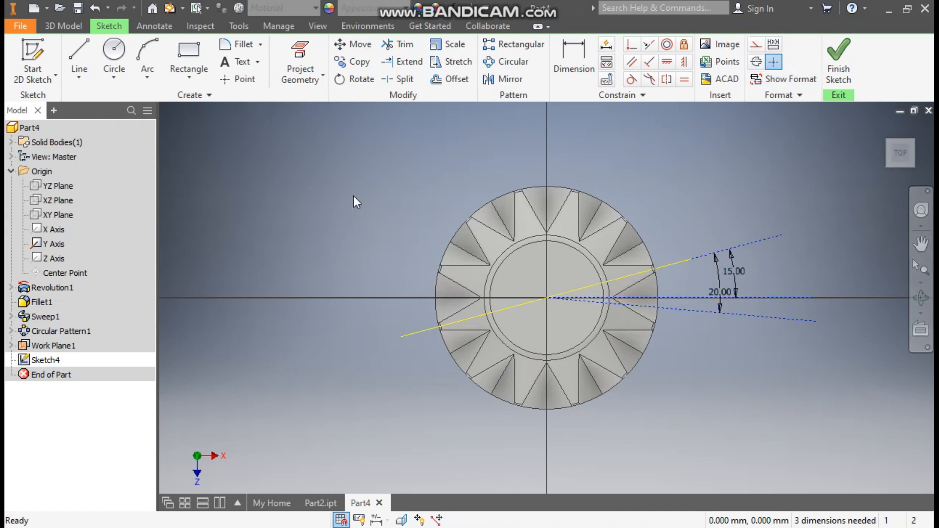
Step: Draw two connected lines forming a V, from the upper construction line to the lower one and back to the upper one farther out
left_click(80, 58)
scroll(741, 279, "up", 3)
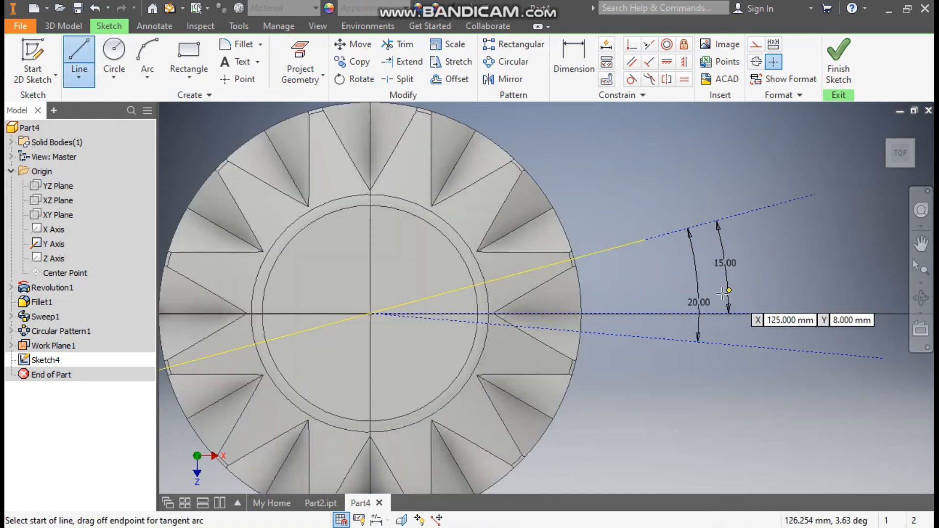
left_click(525, 271)
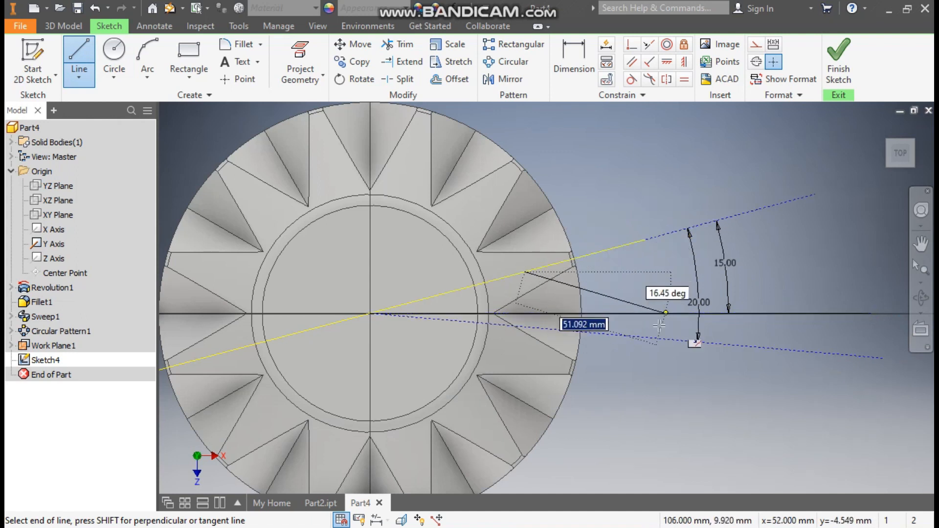
left_click(656, 337)
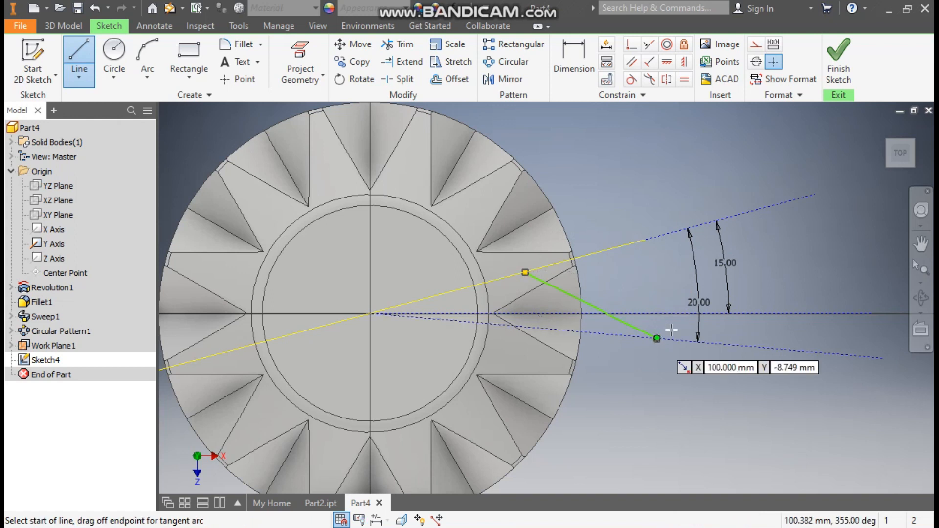
left_click(768, 207)
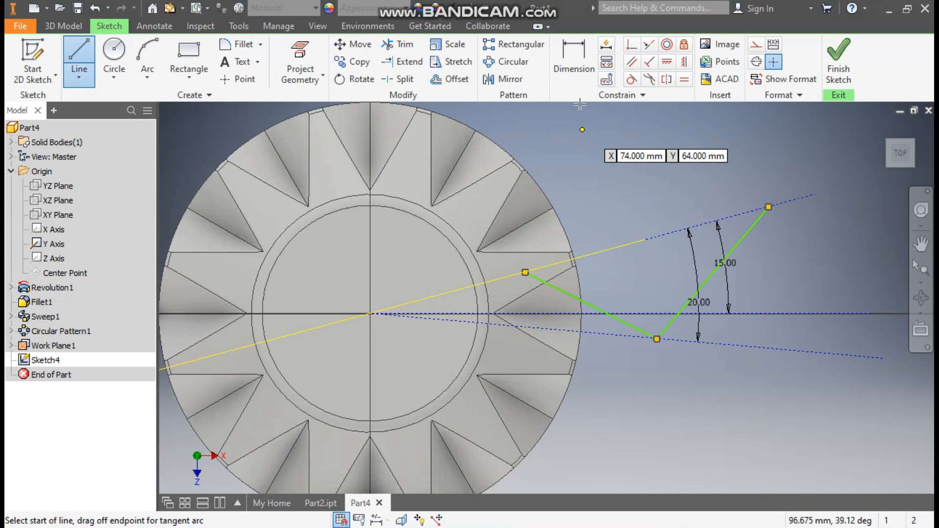
Step: Dimension the horizontal distance from the centre point to the V profile's inner endpoint as 25 mm
left_click(577, 60)
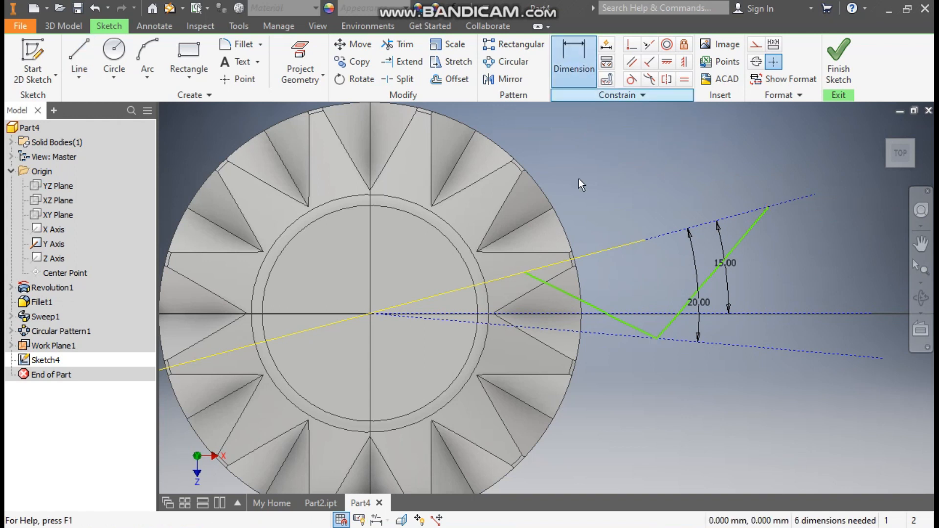
left_click(524, 272)
left_click(372, 313)
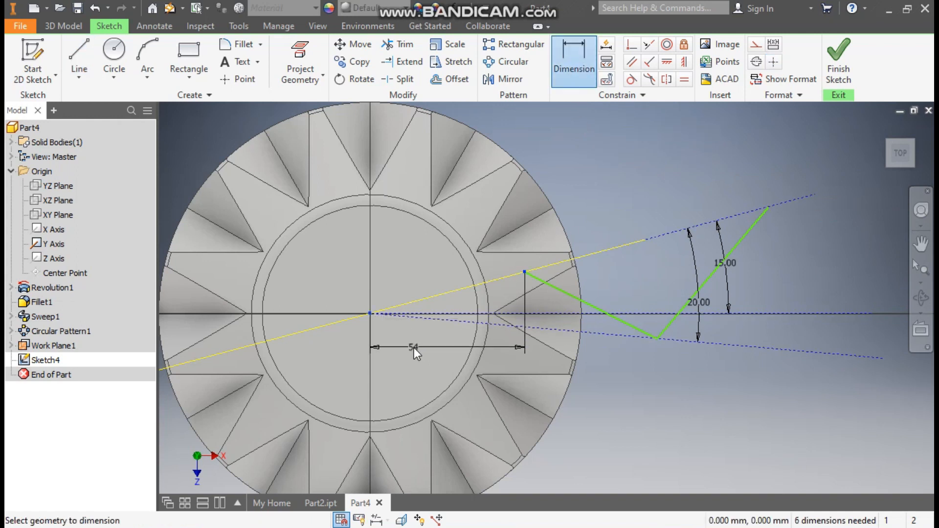
left_click(414, 348)
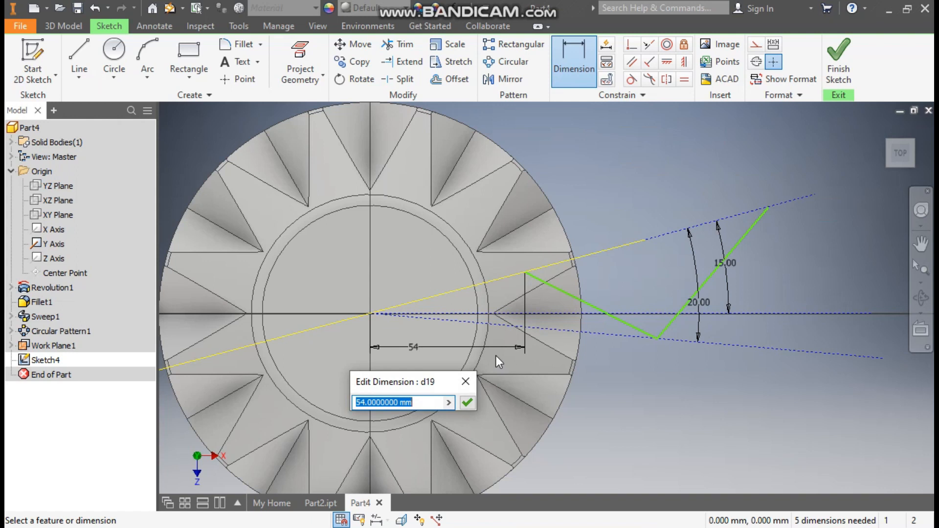
type("25")
key("Return")
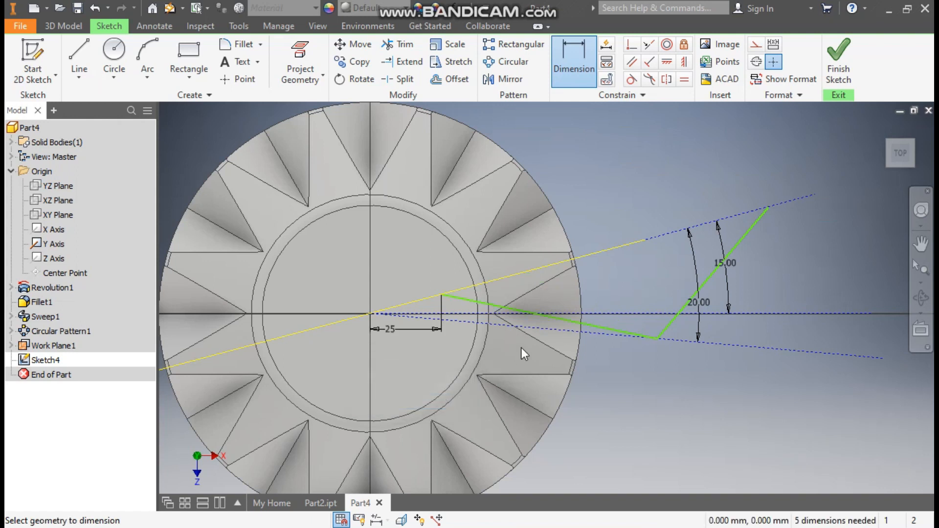
Step: Dimension the horizontal spans of the inner and outer V profile lines as 30 mm each
left_click(656, 338)
left_click(443, 295)
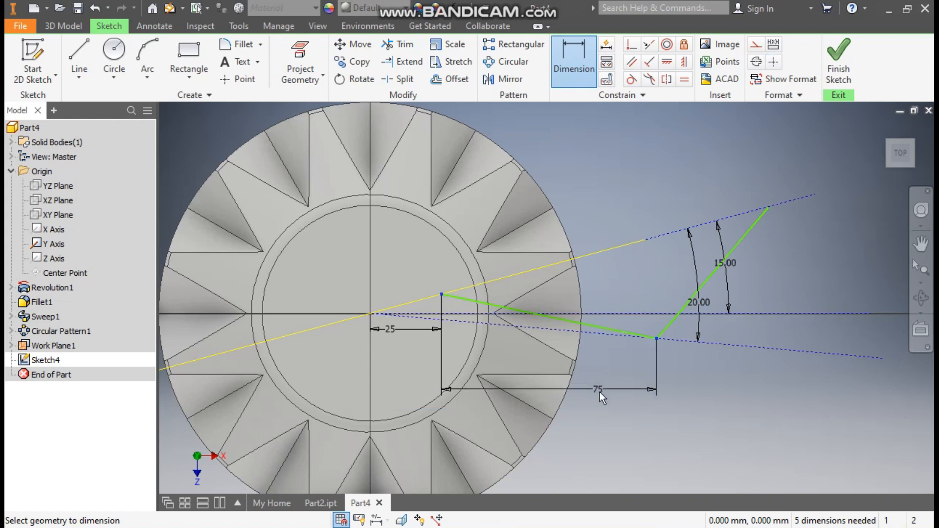
left_click(600, 392)
type("30")
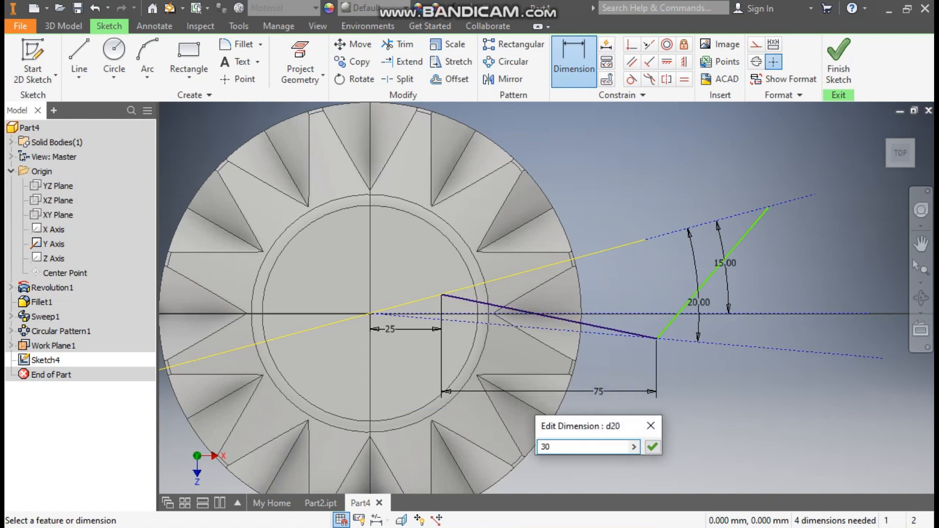
key("Return")
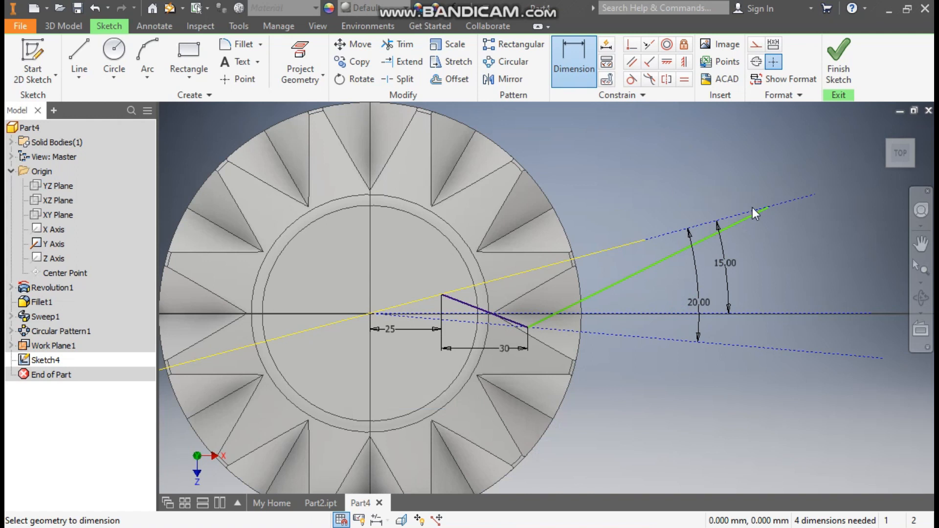
left_click(769, 207)
left_click(527, 326)
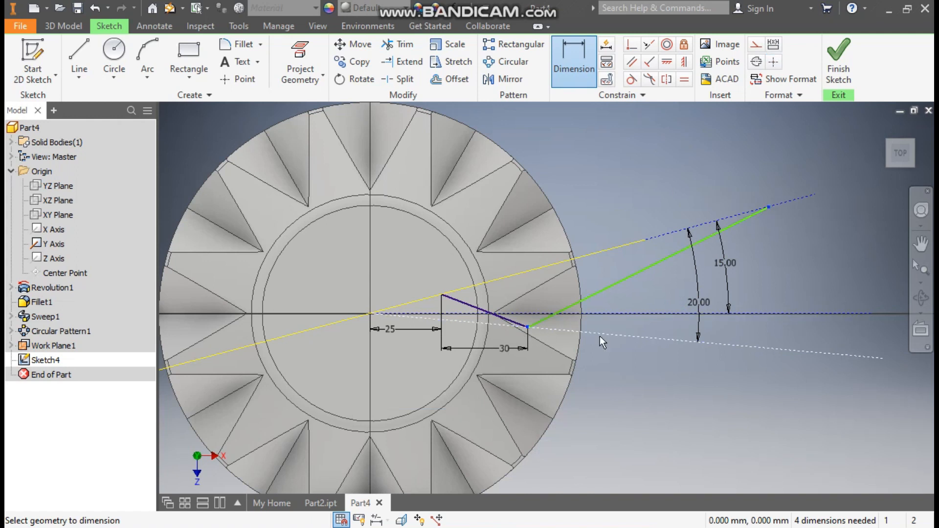
left_click(631, 367)
type("30")
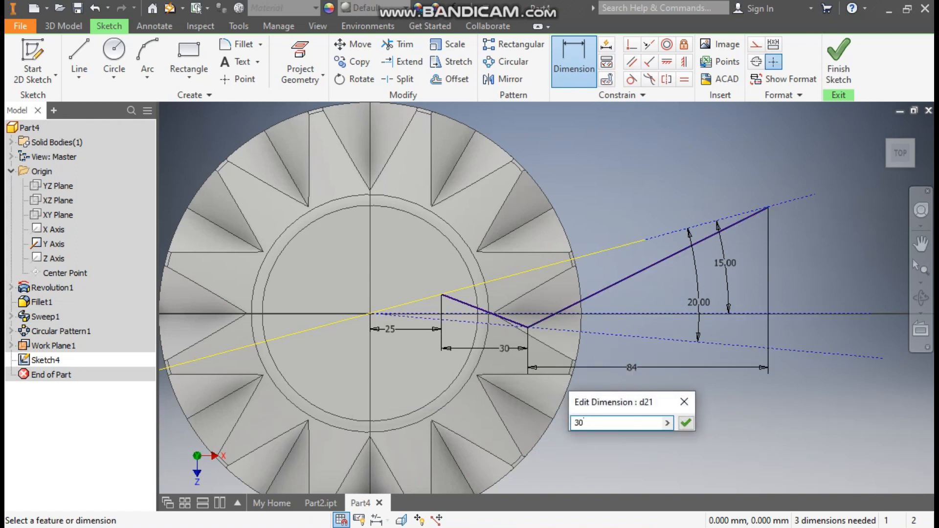
key("Return")
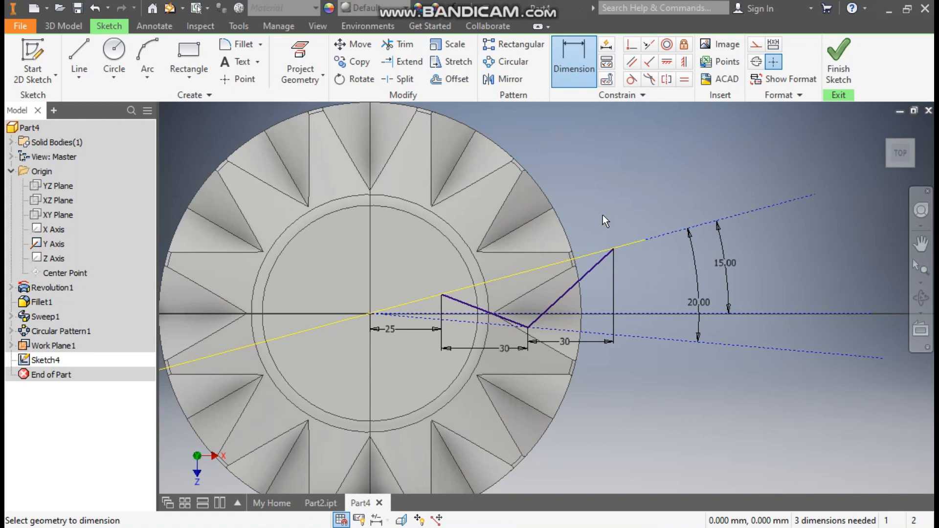
Step: Mirror both V profile lines about the upper slanted construction line to close the kite-shaped profile
left_click(503, 79)
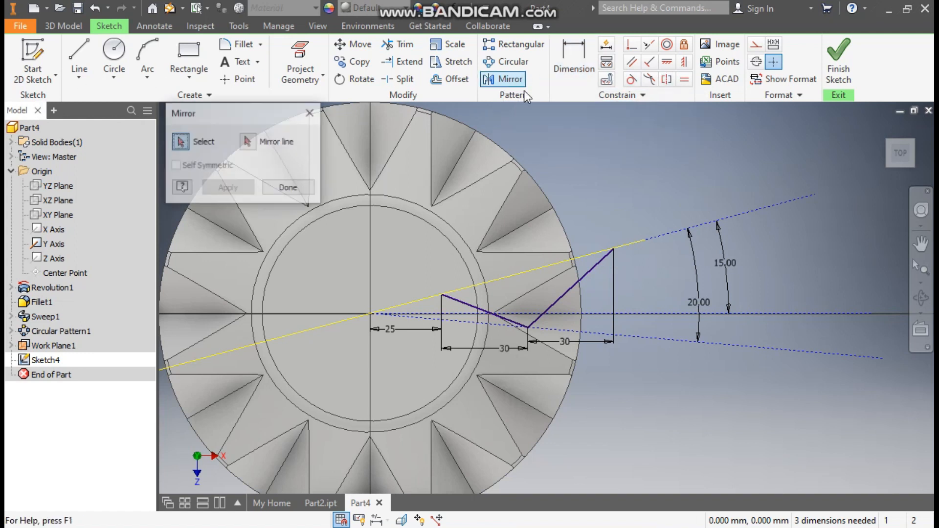
left_click(585, 272)
left_click(500, 315)
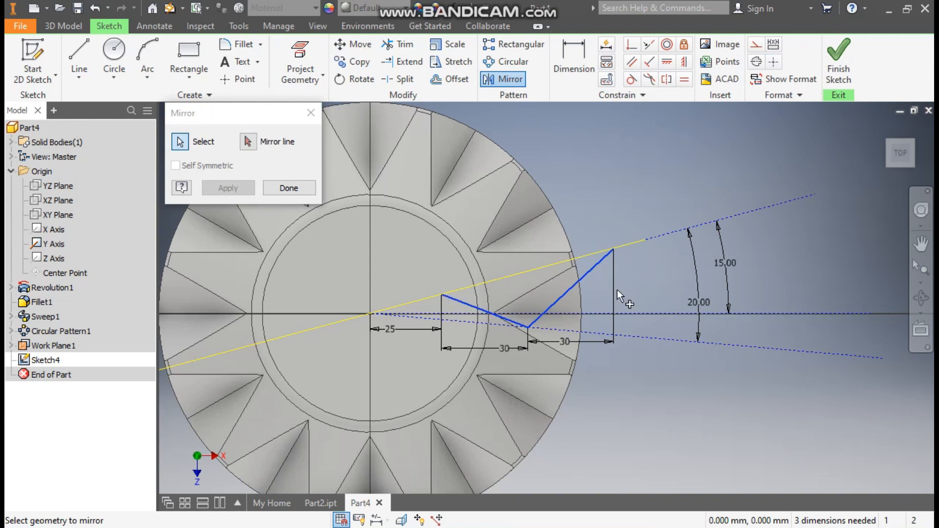
left_click(247, 142)
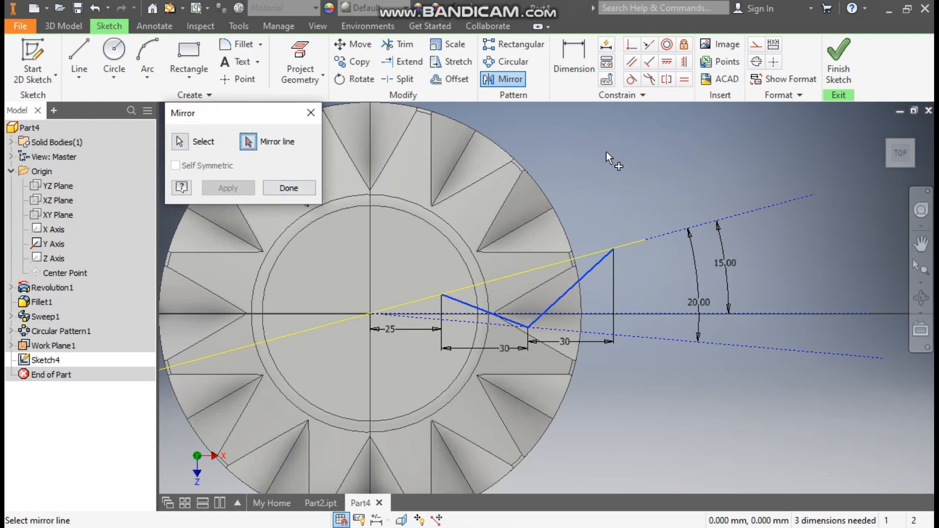
left_click(674, 229)
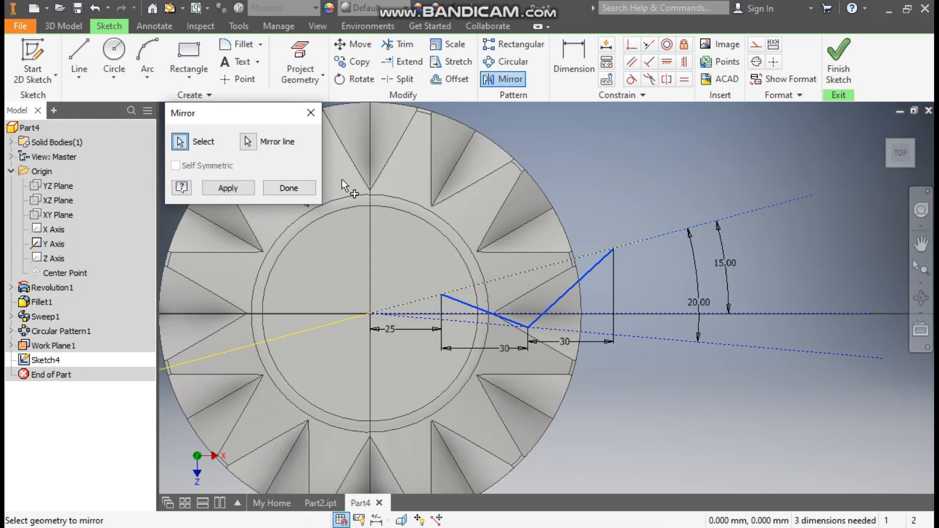
left_click(247, 189)
left_click(287, 188)
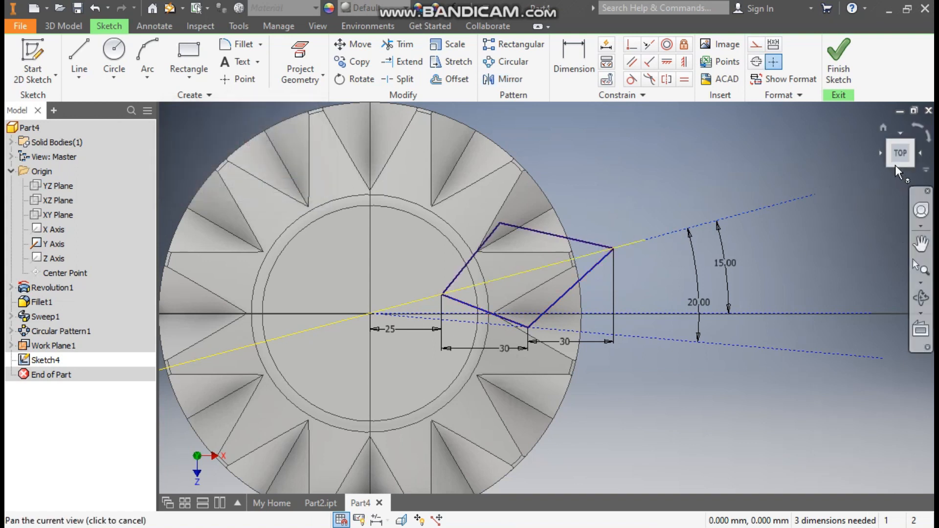
Step: Finish the kite-profile sketch and start a new sketch on the angled work plane
left_click(883, 130)
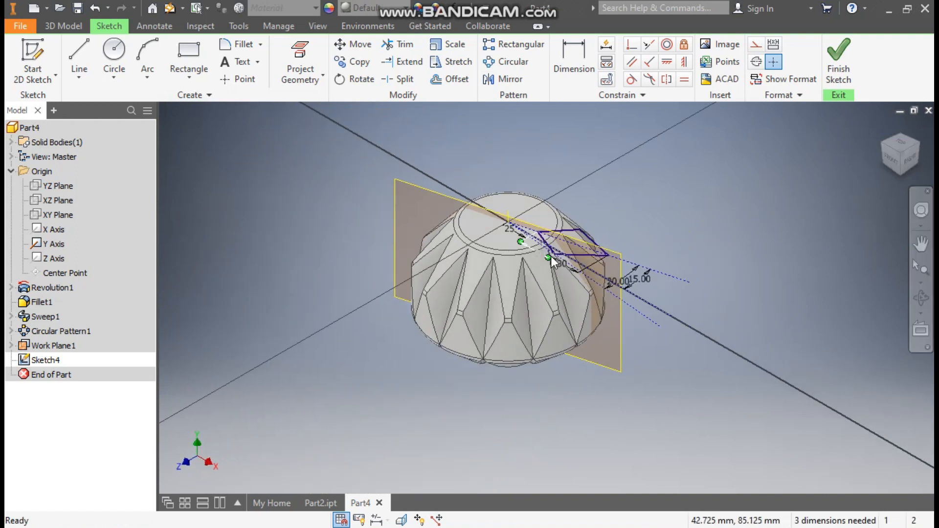
scroll(676, 218, "up", 3)
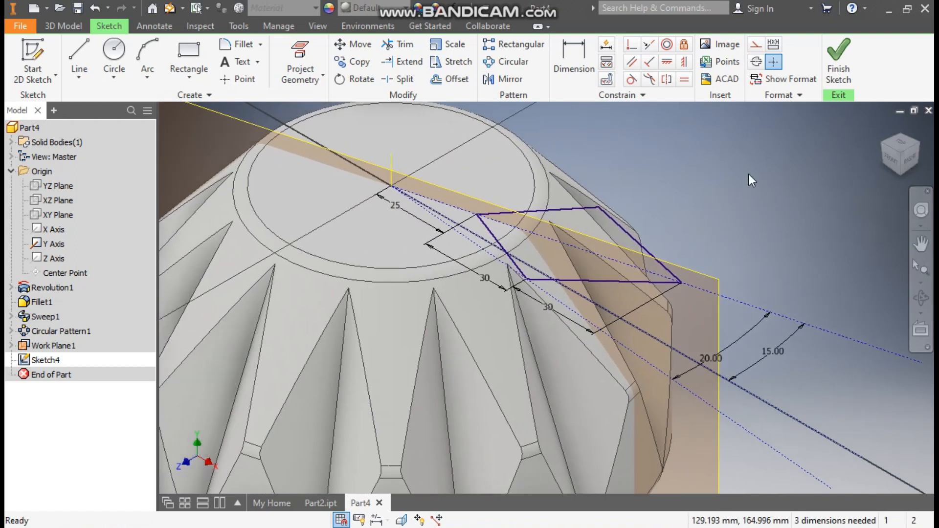
left_click(833, 55)
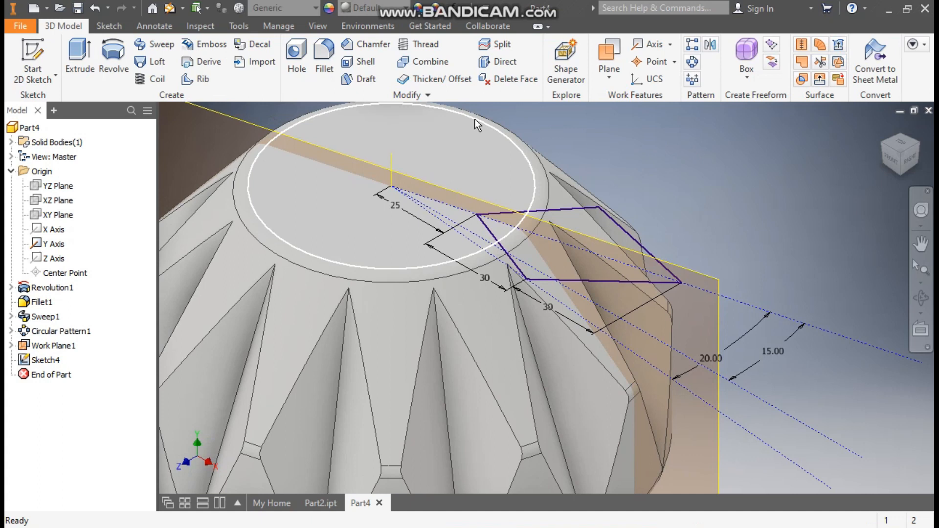
scroll(714, 202, "down", 3)
middle_click_drag(734, 259, 718, 274)
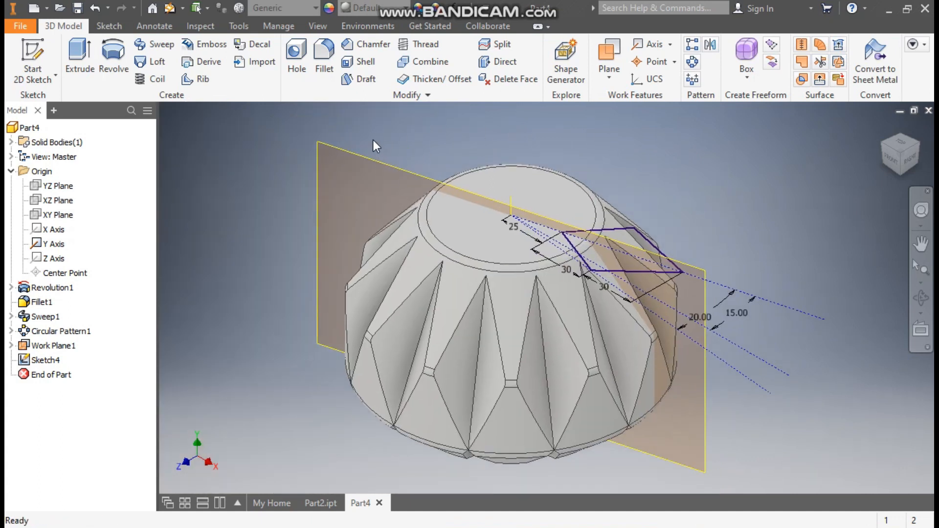
left_click(371, 160)
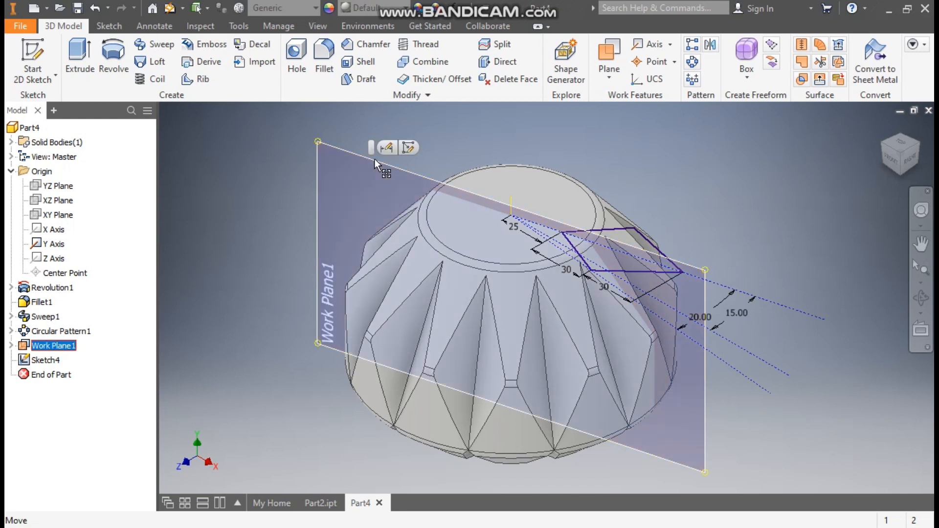
left_click(408, 147)
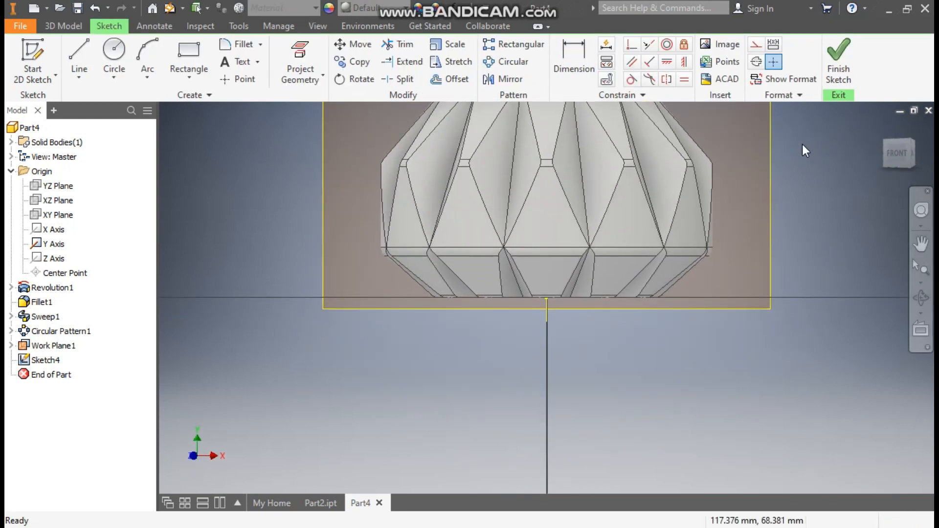
middle_click_drag(802, 145, 724, 246)
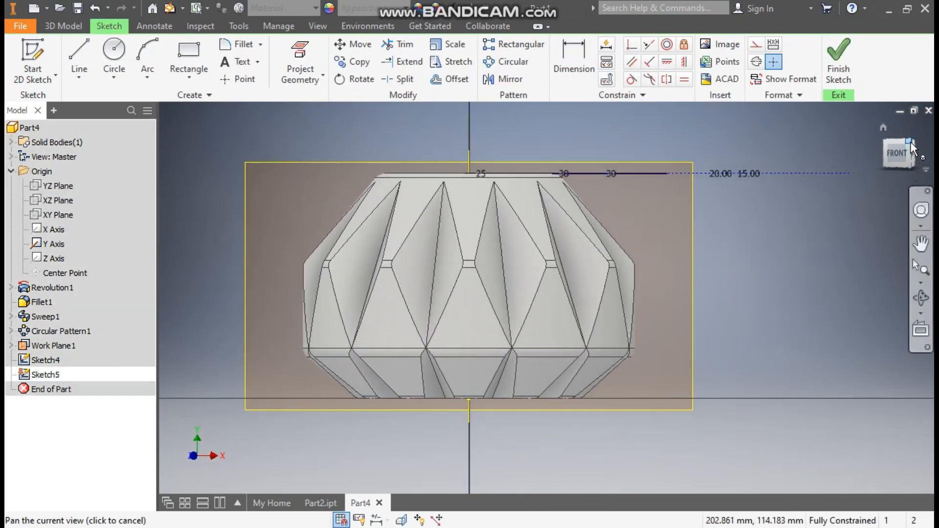
left_click(910, 142)
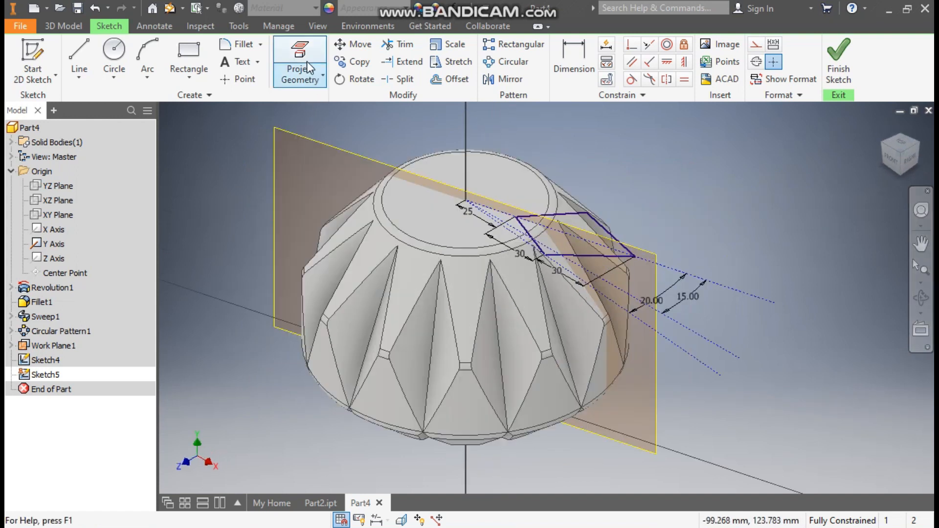
Step: Project the kite profile's inner corner into the new sketch and switch the model display to wireframe
left_click(299, 49)
scroll(519, 221, "up", 3)
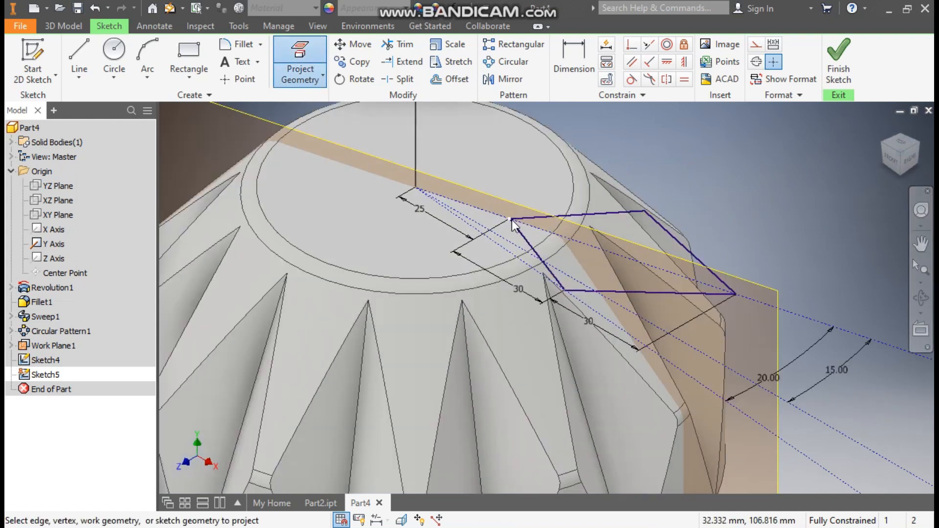
scroll(653, 167, "down", 5)
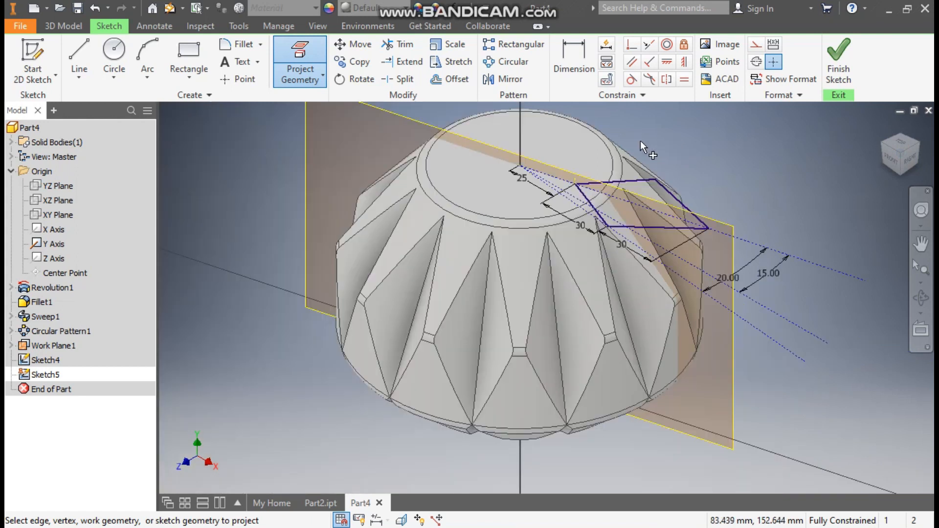
left_click(319, 26)
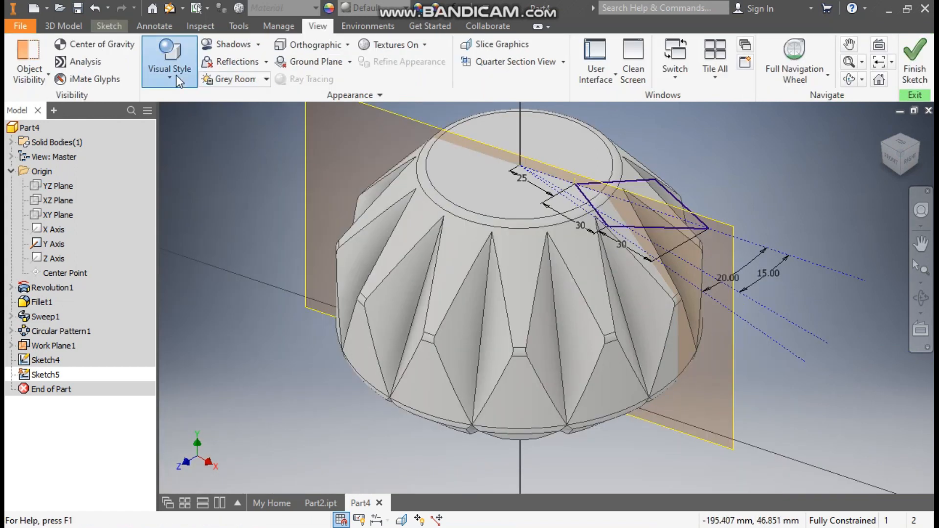
left_click(170, 73)
left_click(224, 211)
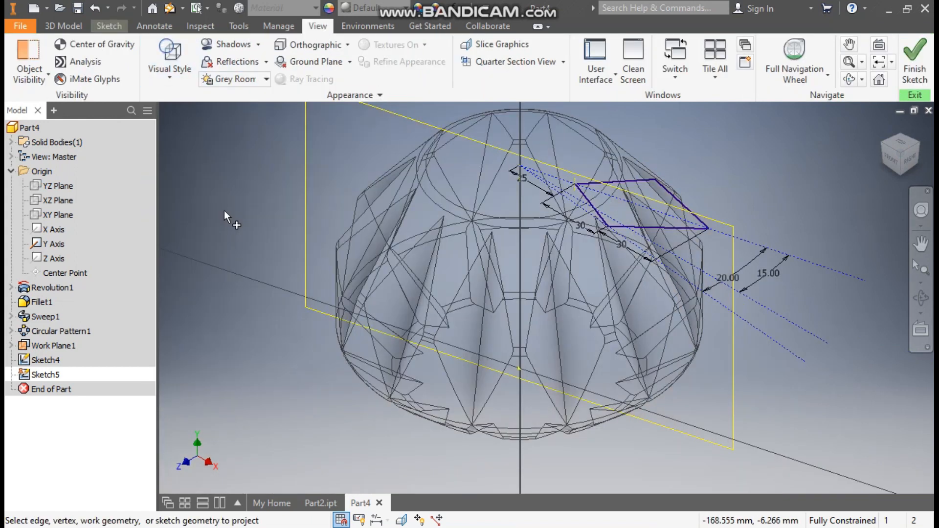
left_click(109, 26)
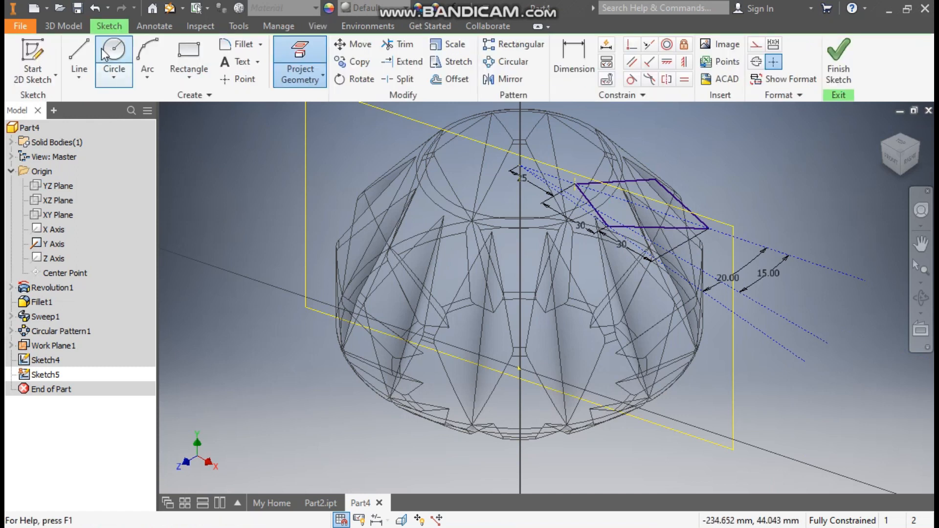
Step: Draw two connected lines from the kite's inner corner out past the body's side and back in to the base edge
left_click(77, 54)
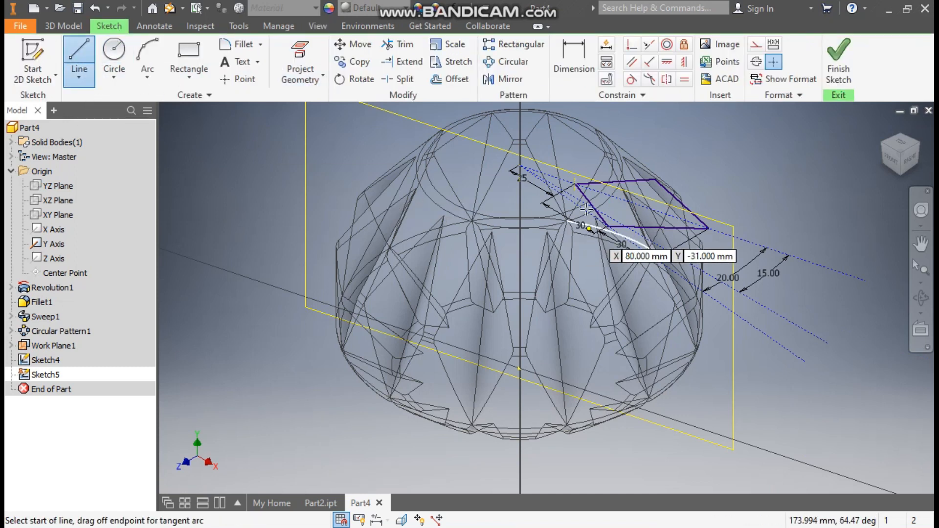
left_click(574, 183)
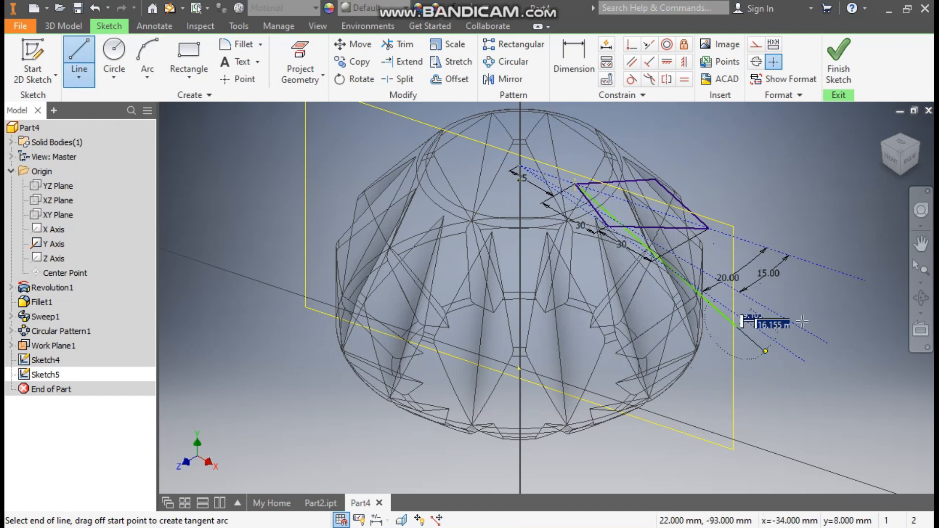
left_click(898, 168)
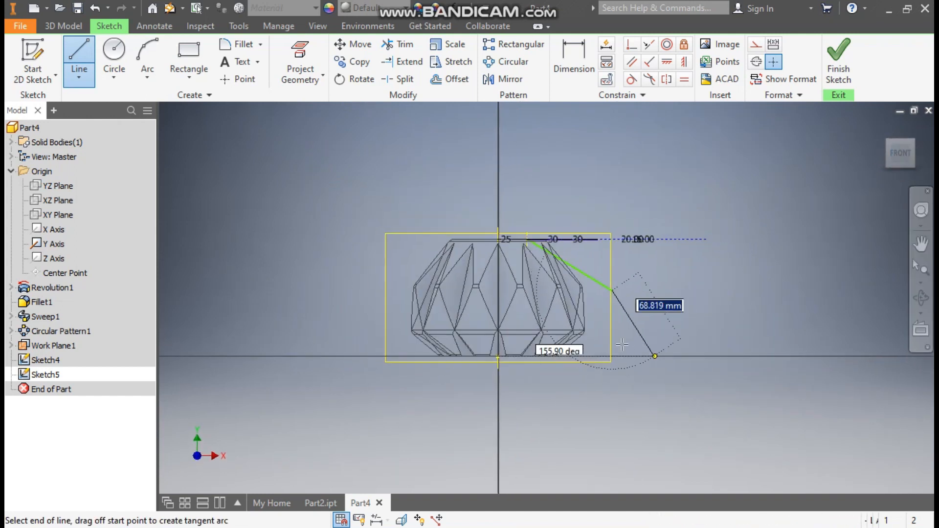
scroll(611, 347, "down", 6)
scroll(538, 358, "down", 3)
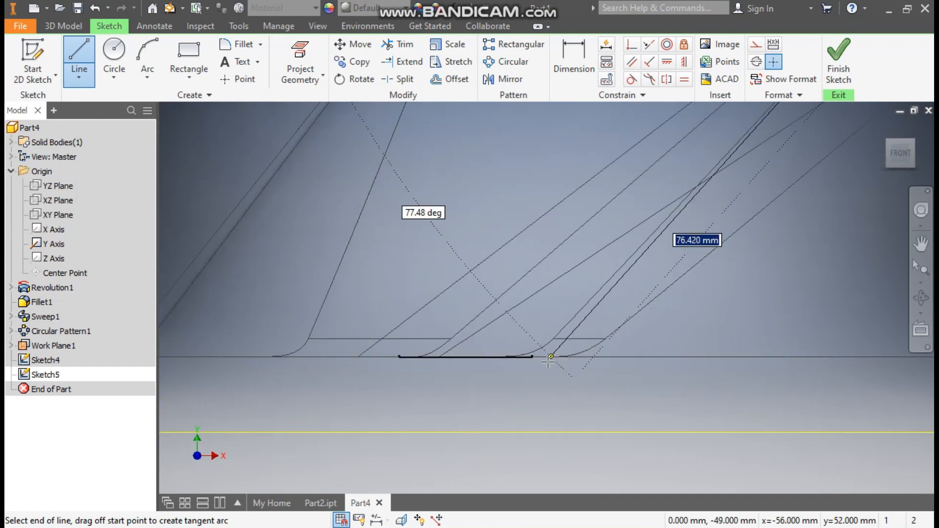
left_click(482, 357)
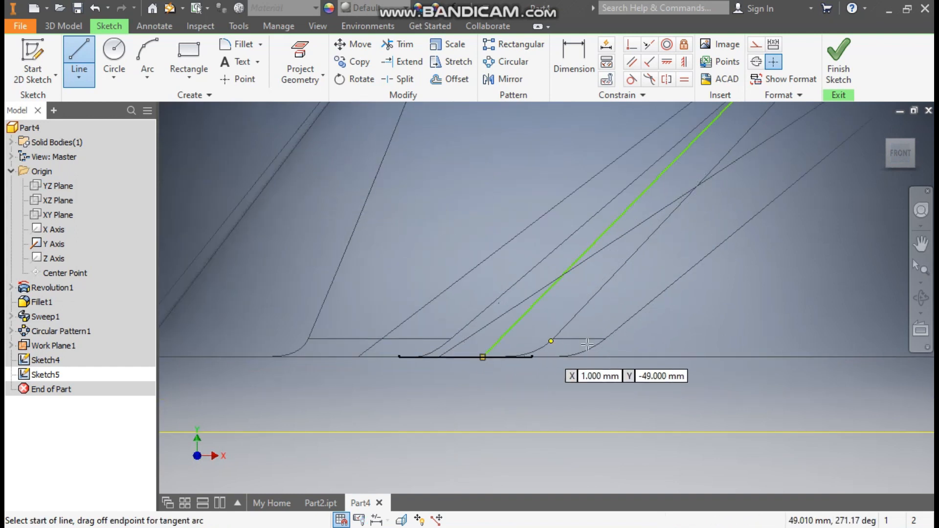
key("Escape")
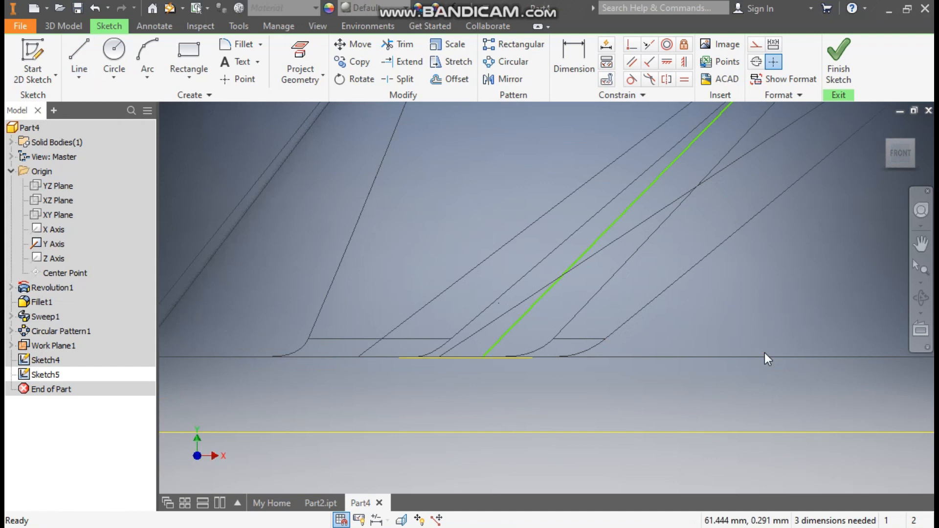
Step: Project the short curved edge at the body's outer side, near the lines' bend, into the sketch
scroll(706, 338, "up", 4)
middle_click_drag(706, 339, 615, 485)
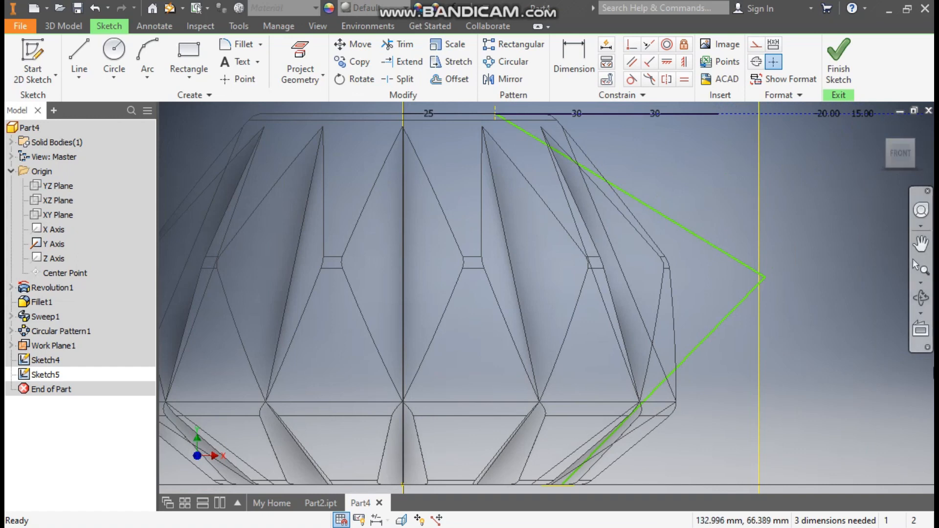
middle_click_drag(880, 382, 755, 422, "shift")
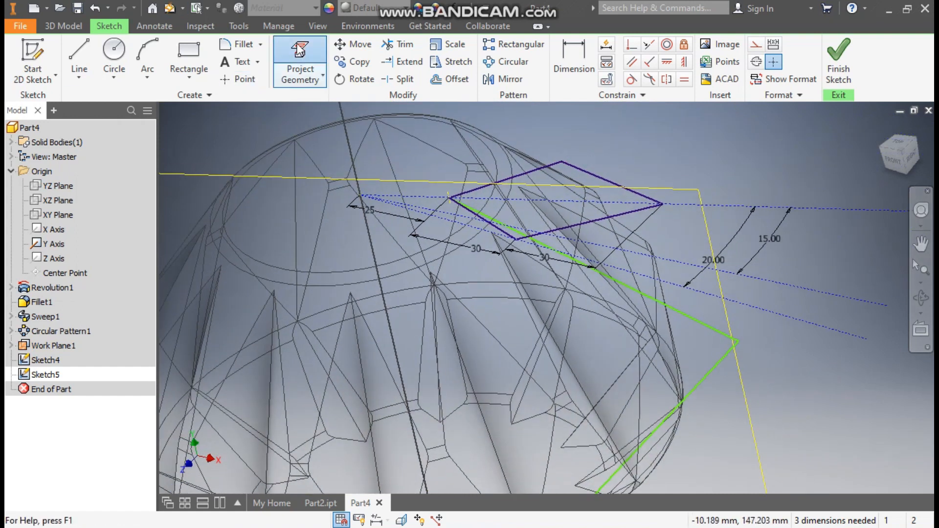
left_click(299, 61)
left_click(898, 143)
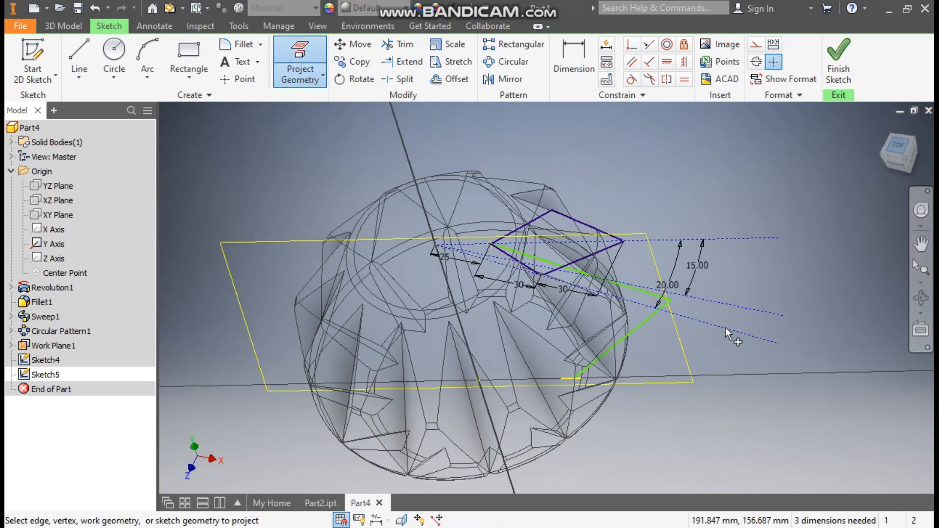
scroll(609, 282, "down", 6)
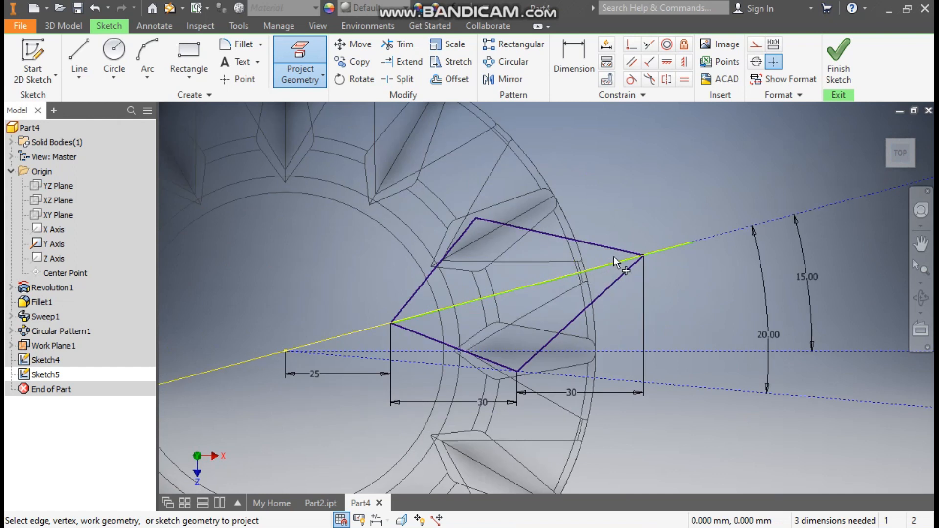
mouse_move(667, 251)
middle_mouse_down("shift")
mouse_move(599, 201)
mouse_move(589, 229)
mouse_move(637, 251)
mouse_move(669, 249)
mouse_move(716, 342)
mouse_move(705, 376)
middle_mouse_up("shift")
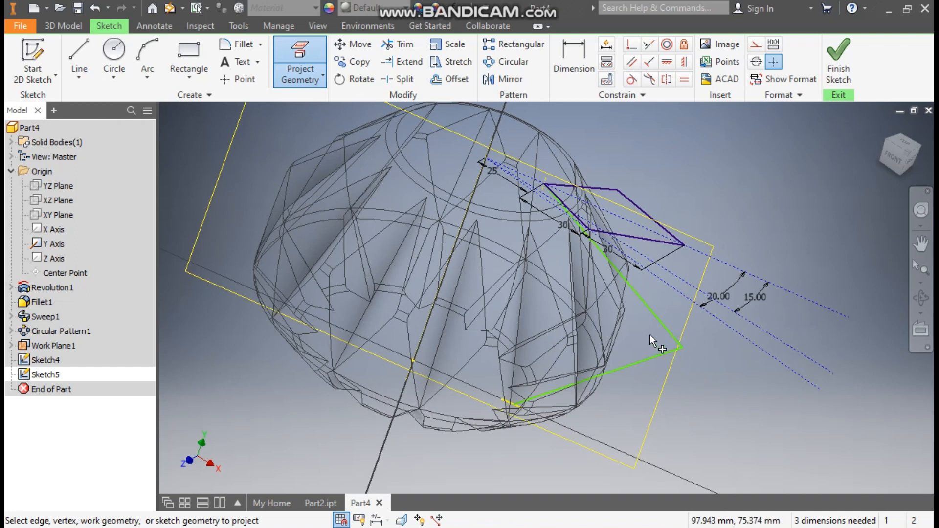
scroll(650, 337, "up", 6)
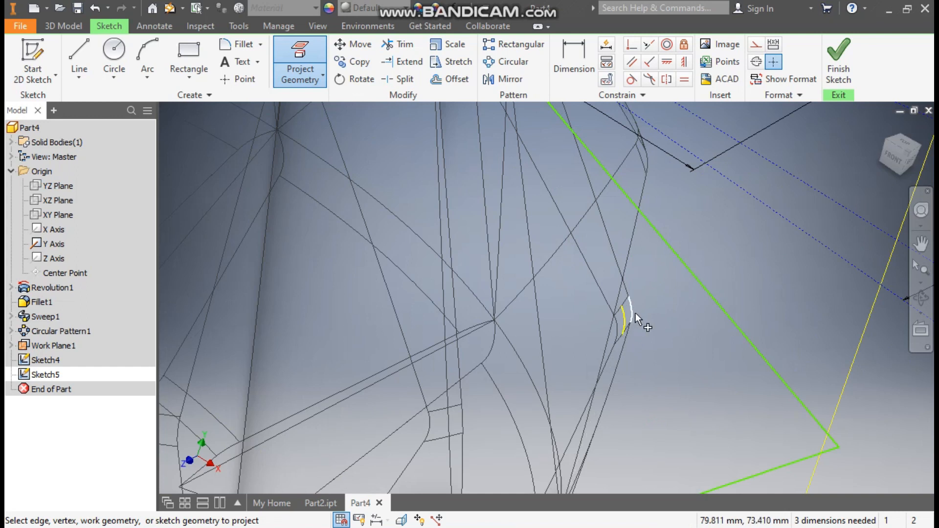
scroll(662, 318, "down", 5)
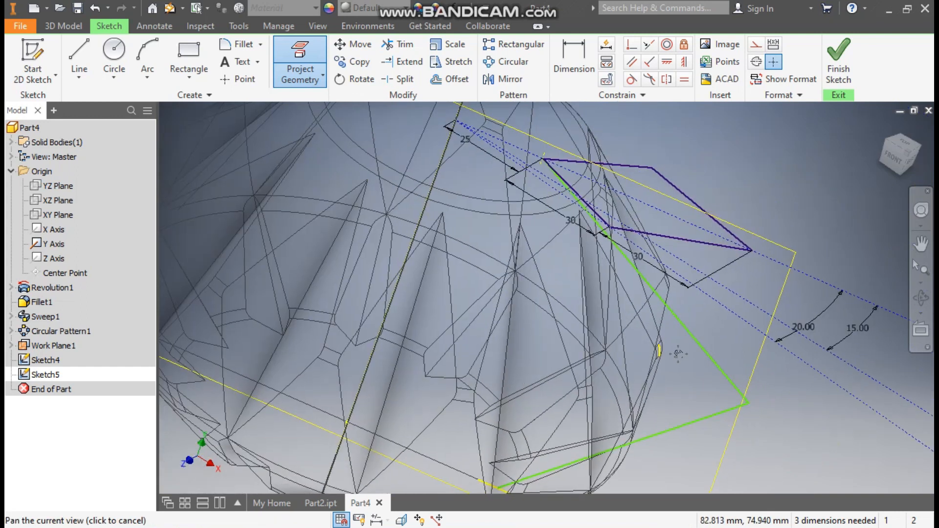
Step: Constrain the upper line coincident with the projected arc's upper endpoint and the lower line with its lower endpoint
left_click(631, 45)
left_click(659, 346)
left_click(682, 336)
middle_click_drag(698, 361, 797, 164)
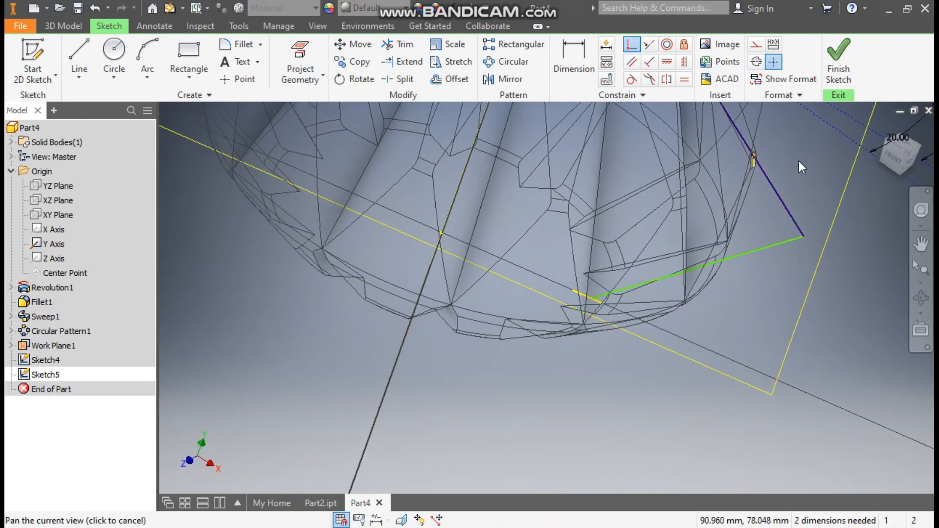
left_click(764, 250)
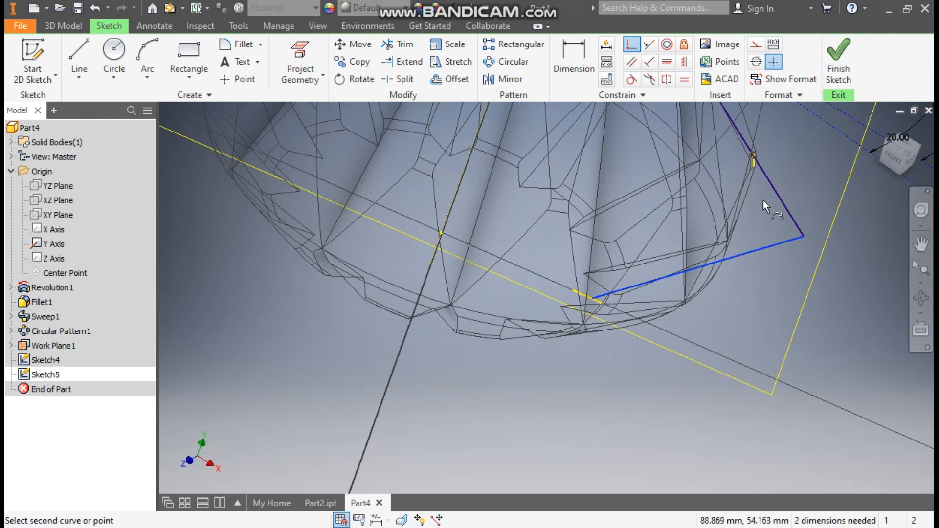
scroll(756, 166, "down", 3)
left_click(738, 167)
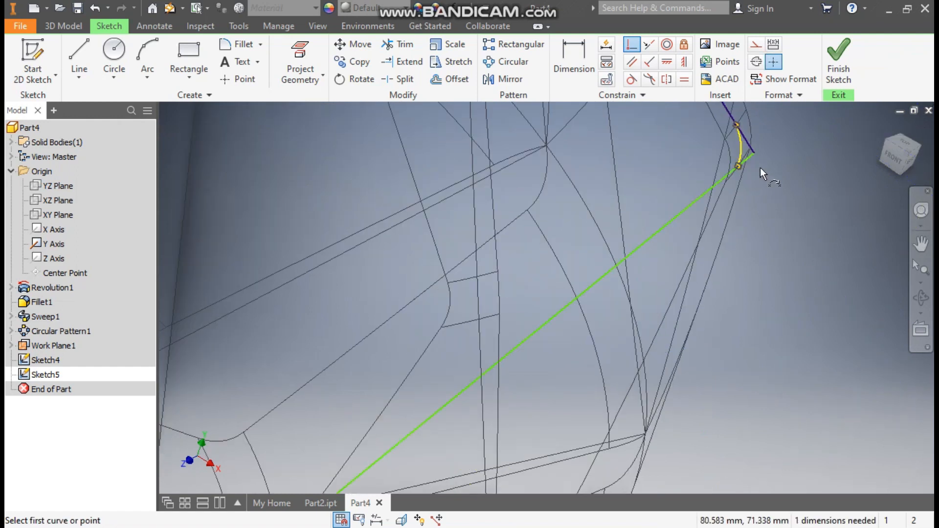
scroll(759, 170, "up", 5)
left_click(891, 169)
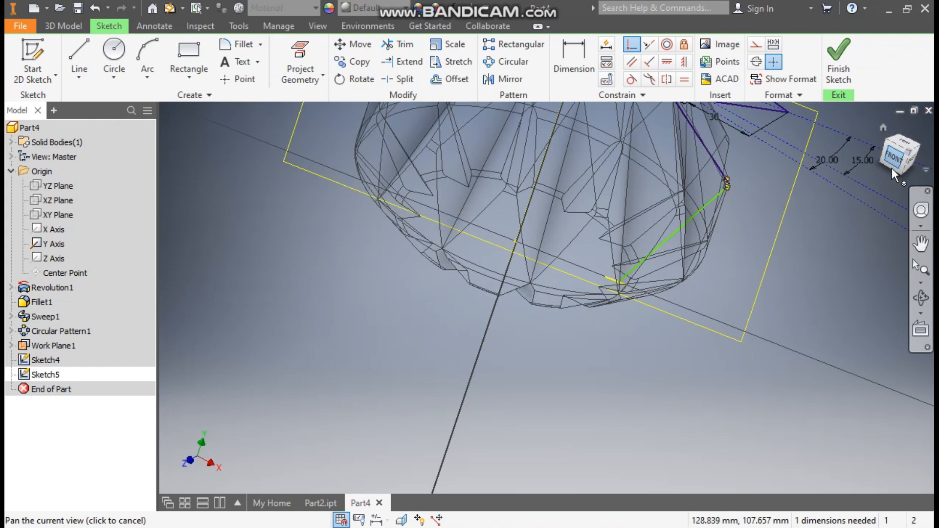
scroll(543, 367, "down", 5)
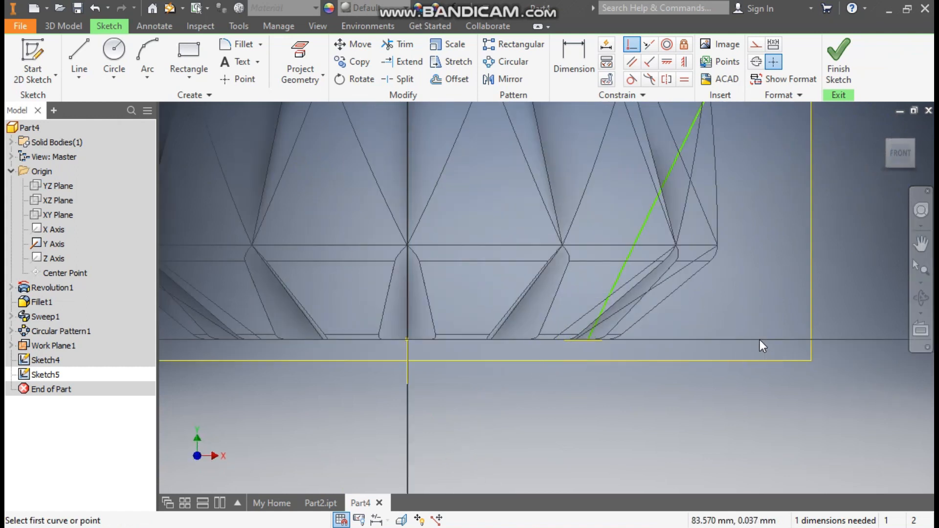
key("Escape")
Step: Move the lower line's bottom endpoint outward along the base, beyond the end of the projected base edge
middle_click_drag(741, 313, 779, 315)
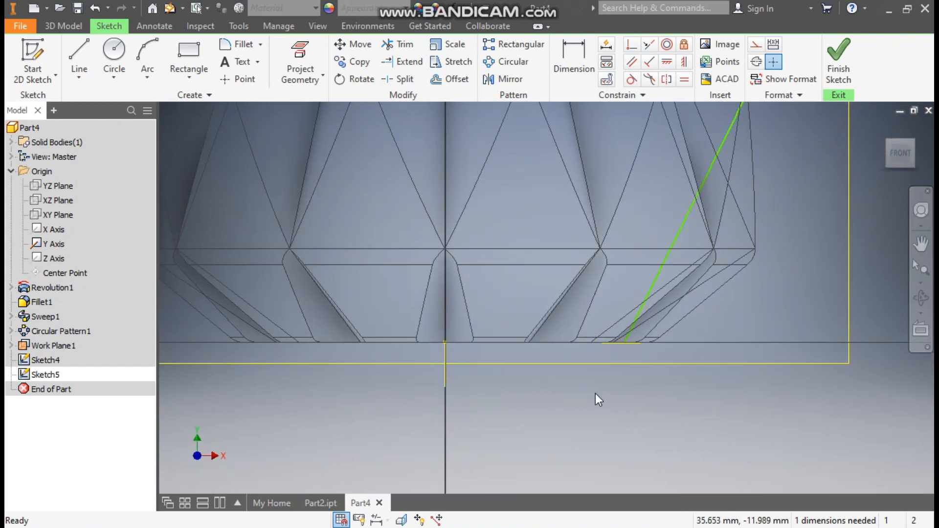
mouse_move(777, 392)
middle_mouse_down("shift")
mouse_move(761, 391)
mouse_move(769, 405)
mouse_move(738, 401)
mouse_move(734, 379)
middle_mouse_up("shift")
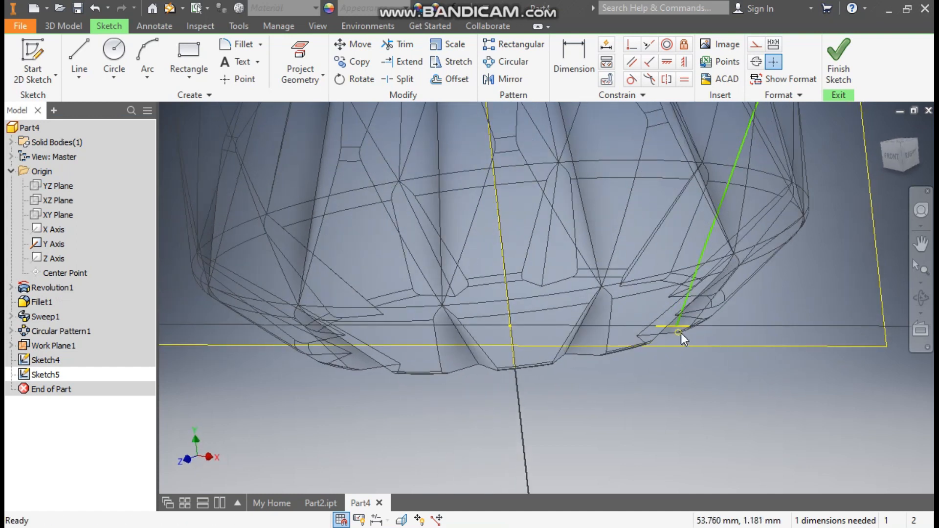
scroll(681, 333, "down", 3)
mouse_move(677, 318)
left_mouse_down()
mouse_move(750, 320)
mouse_move(723, 318)
left_mouse_up()
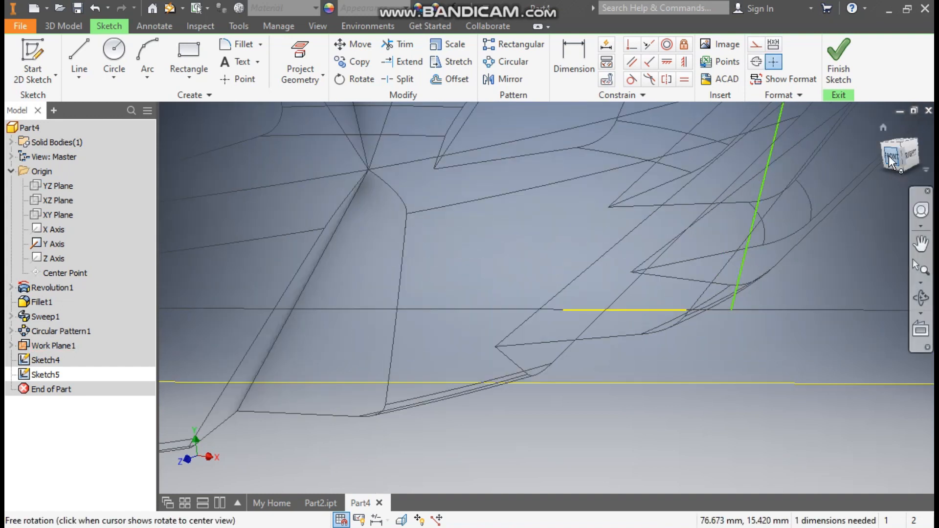
left_click(888, 156)
scroll(543, 346, "down", 5)
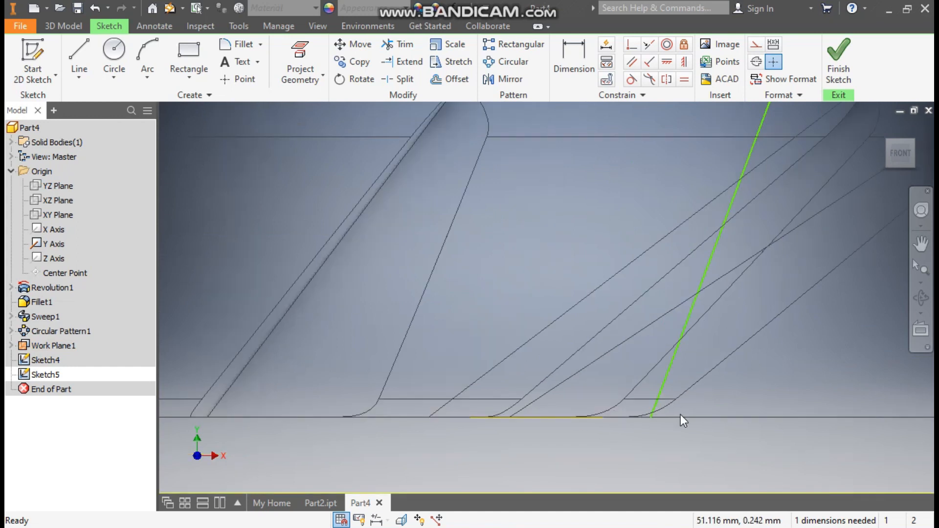
Step: Project the short curved edge at the body's base, where the projected base edge ends, into the sketch
mouse_move(676, 426)
middle_mouse_down("shift")
mouse_move(650, 341)
mouse_move(645, 393)
mouse_move(628, 400)
mouse_move(626, 390)
middle_mouse_up("shift")
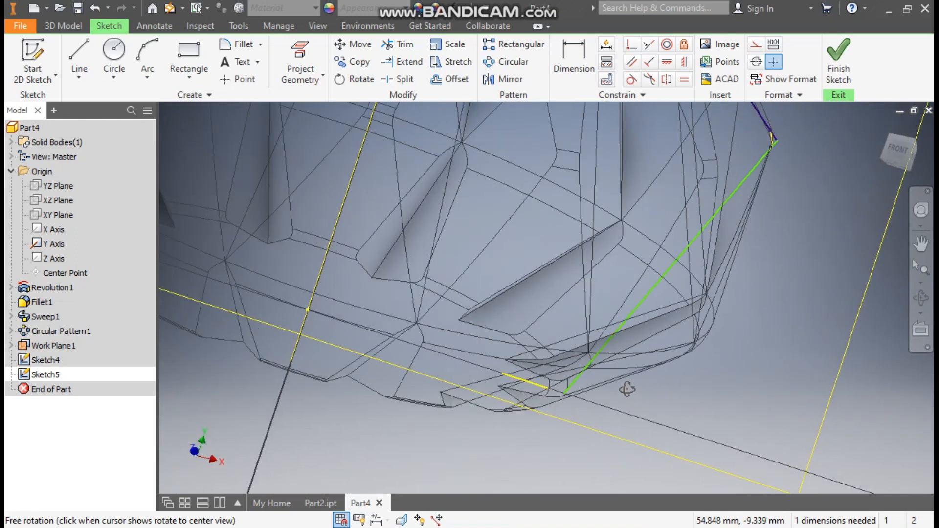
scroll(563, 385, "down", 5)
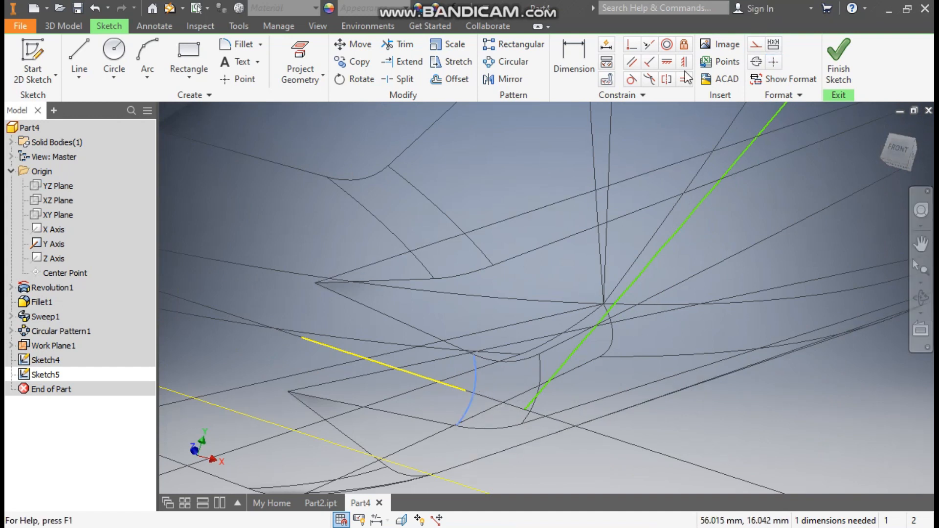
left_click(300, 54)
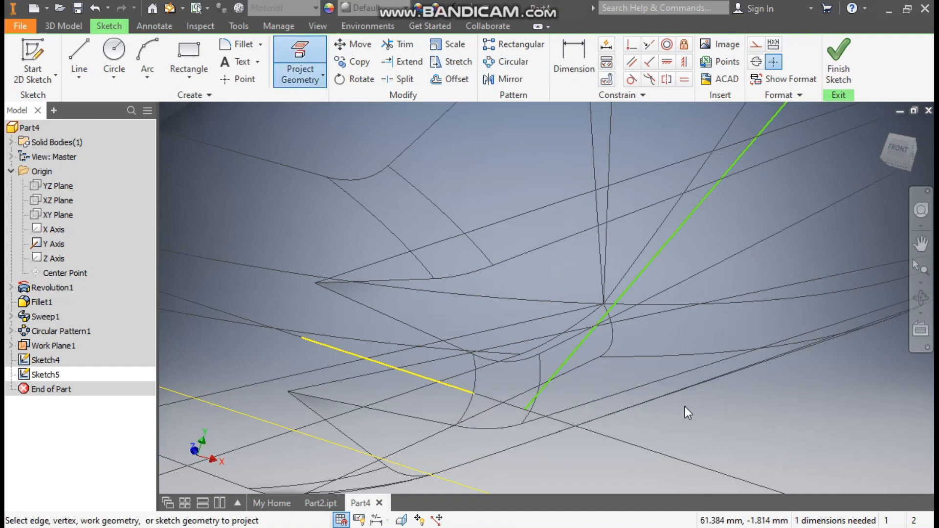
key("Escape")
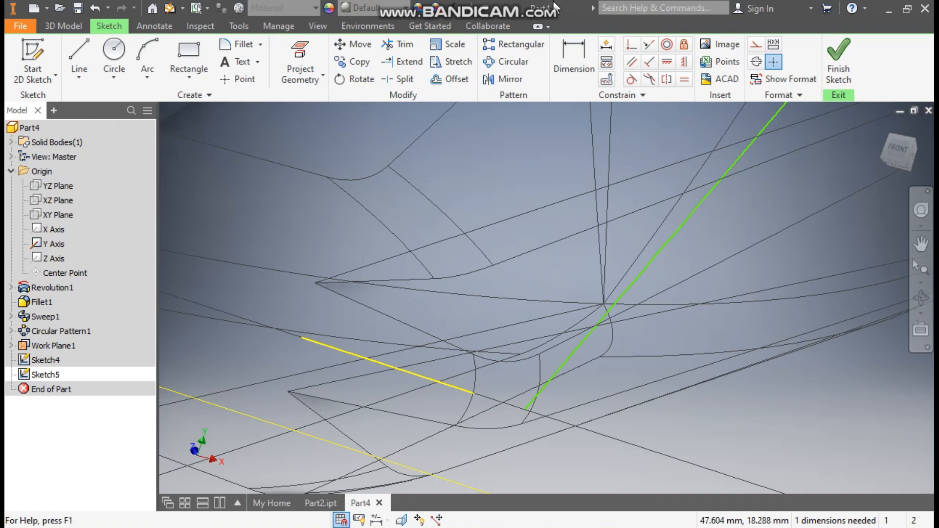
Step: Constrain the lower path line's bottom endpoint coincident with the outer end of the projected base edge
left_click(631, 44)
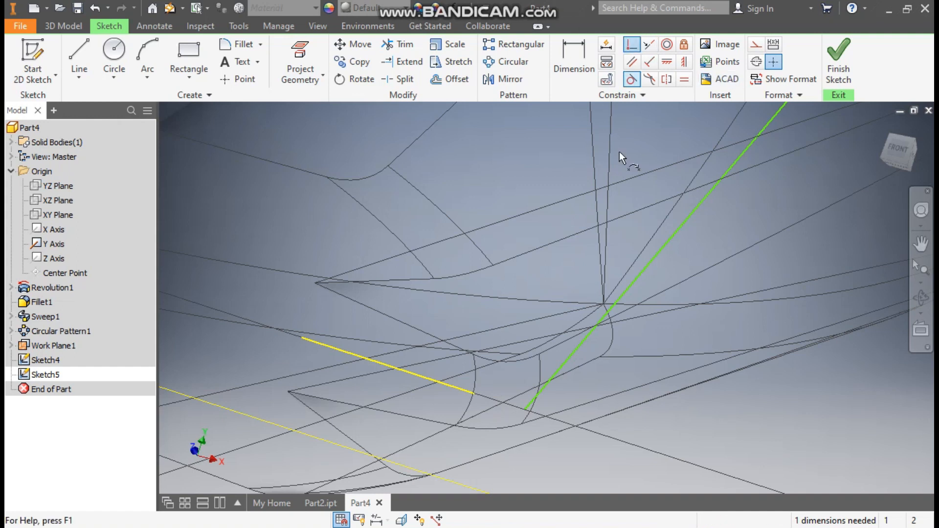
left_click(472, 393)
left_click(525, 409)
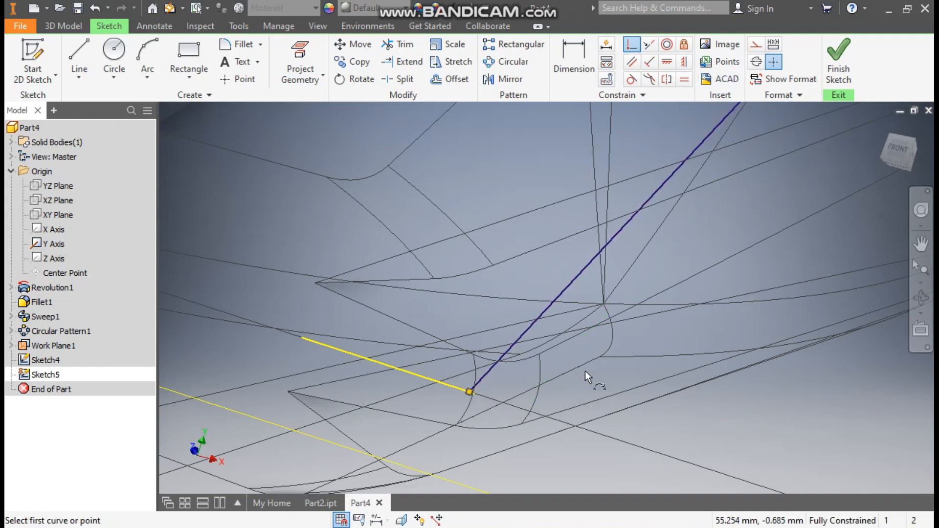
Step: Examine the kite profile and the two-line path from several angles, checking the upper corner, the bend and the base endpoint
middle_click_drag(585, 371, 774, 292, "shift")
left_click(897, 148)
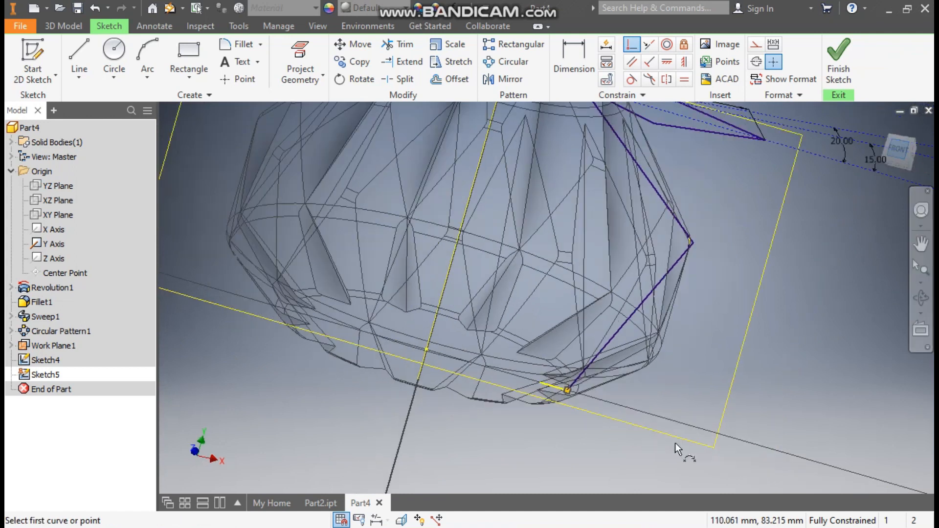
scroll(559, 380, "up", 5)
scroll(532, 313, "up", 3)
middle_click_drag(592, 312, 553, 326, "shift")
scroll(606, 321, "down", 5)
middle_click_drag(544, 378, 429, 432)
mouse_move(712, 348)
middle_mouse_down("shift")
mouse_move(652, 342)
mouse_move(617, 433)
mouse_move(617, 374)
middle_mouse_up("shift")
scroll(564, 166, "down", 2)
middle_click_drag(564, 167, 577, 244)
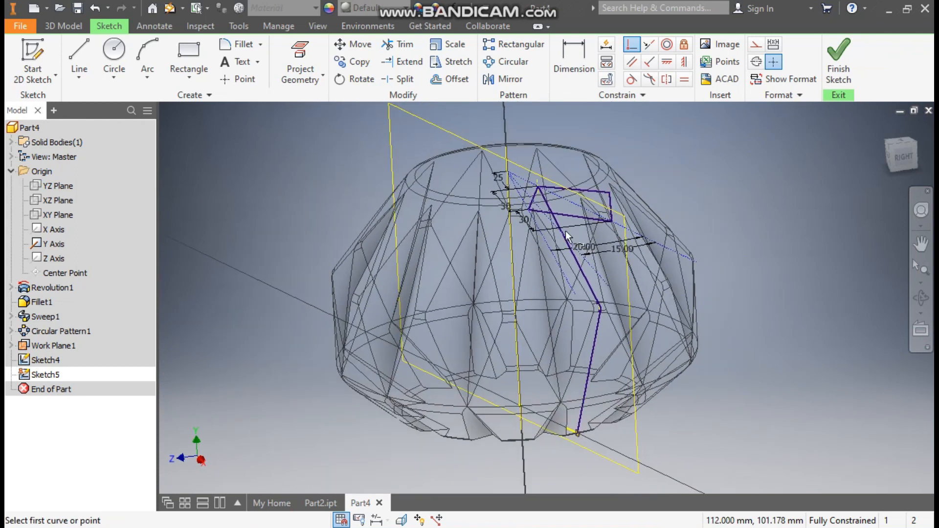
scroll(566, 236, "up", 3)
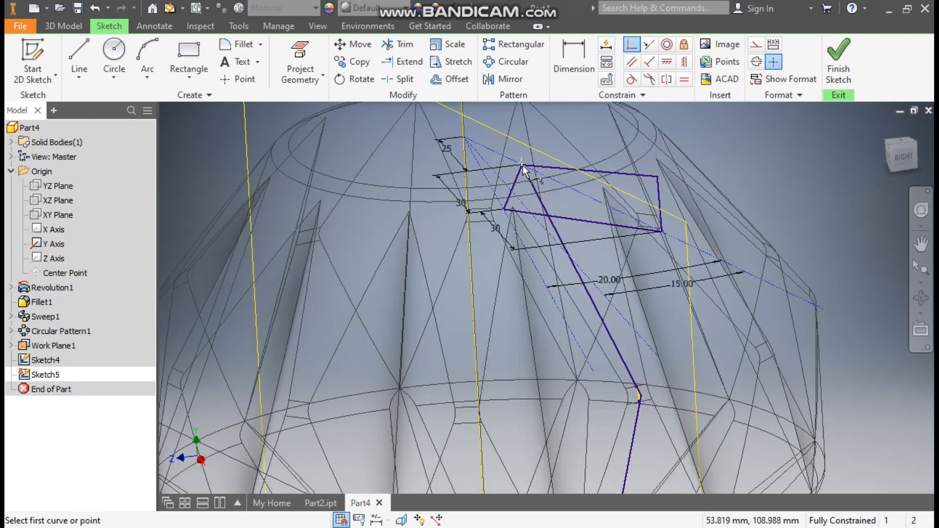
middle_click_drag(643, 405, 624, 313)
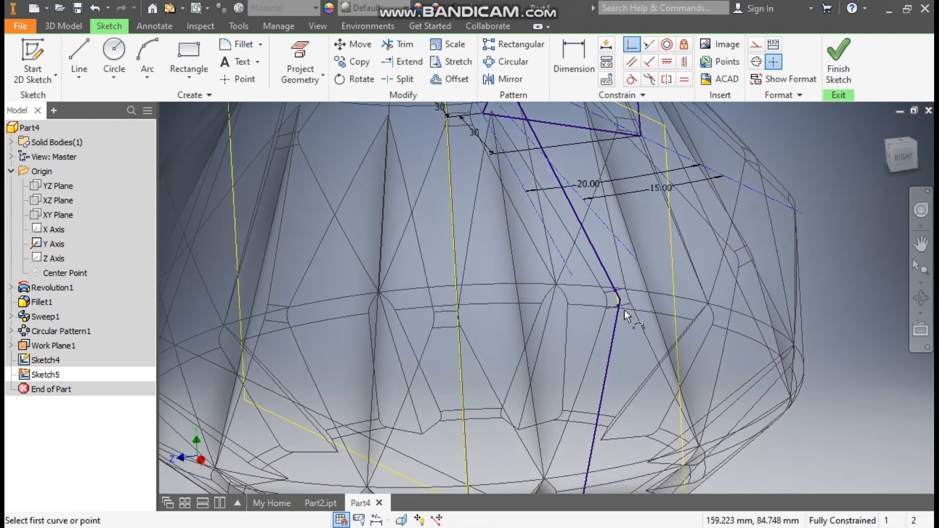
scroll(623, 309, "up", 2)
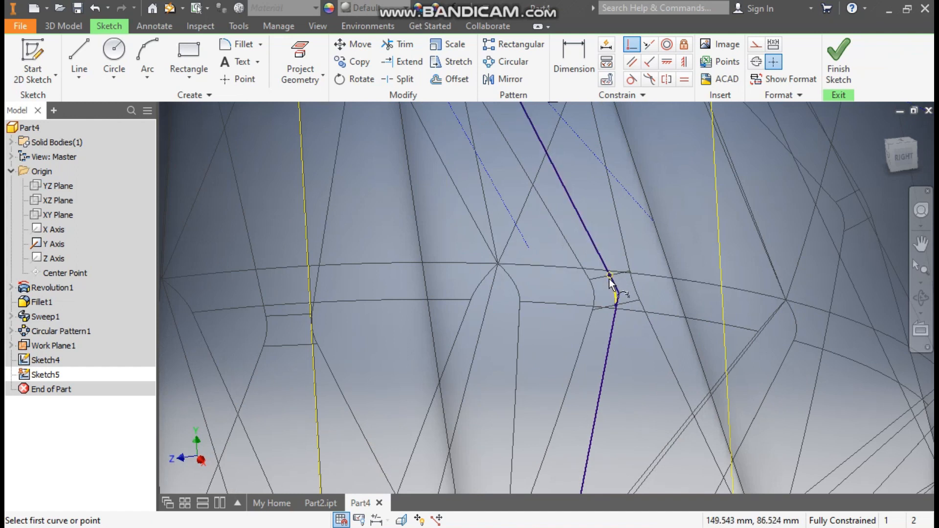
scroll(609, 271, "down", 5)
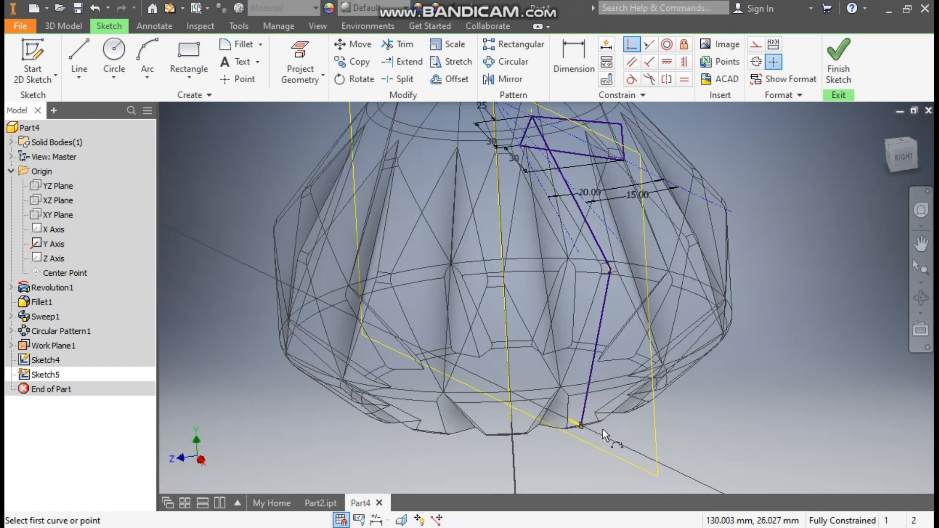
middle_click_drag(586, 433, 654, 409, "shift")
scroll(586, 432, "up", 3)
scroll(580, 397, "down", 3)
scroll(624, 400, "down", 3)
scroll(662, 427, "up", 1)
scroll(654, 409, "up", 2)
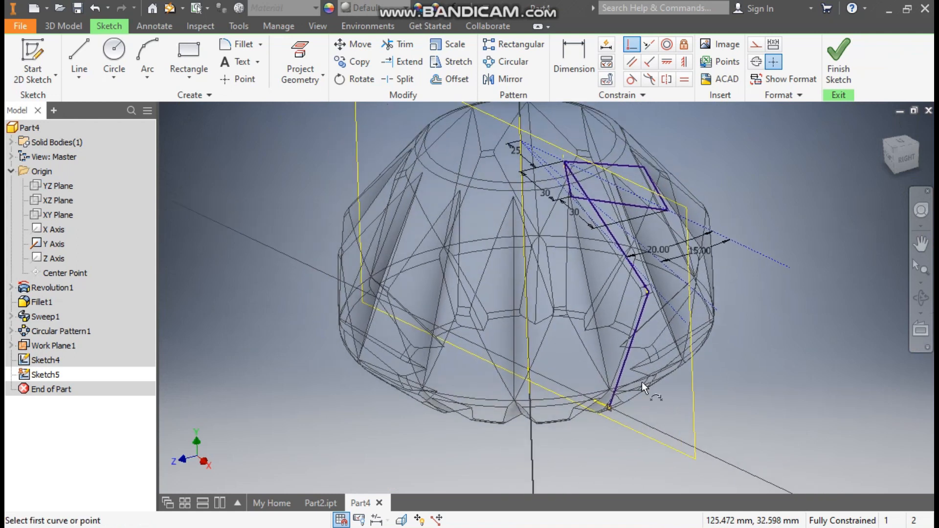
Step: Cut the body with a Sweep of the kite profile along the two-line path, using Path orientation
left_click(66, 31)
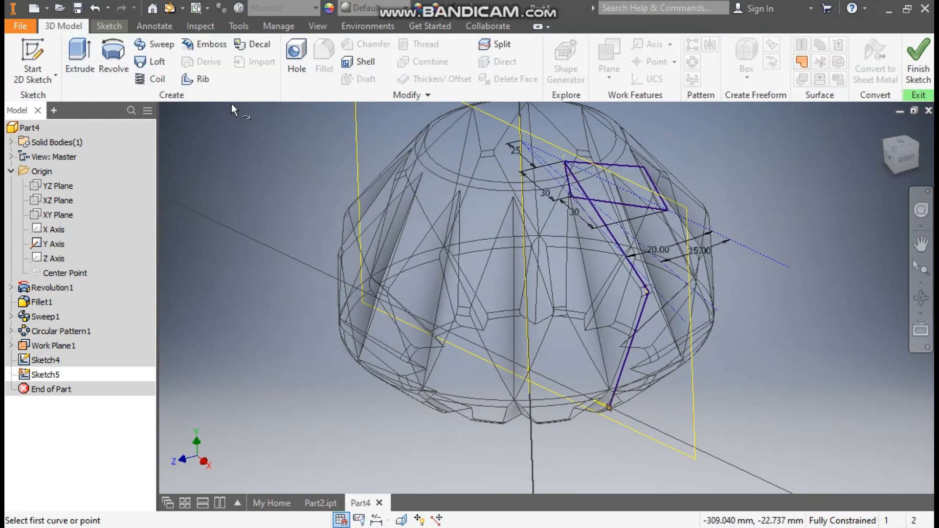
left_click(168, 47)
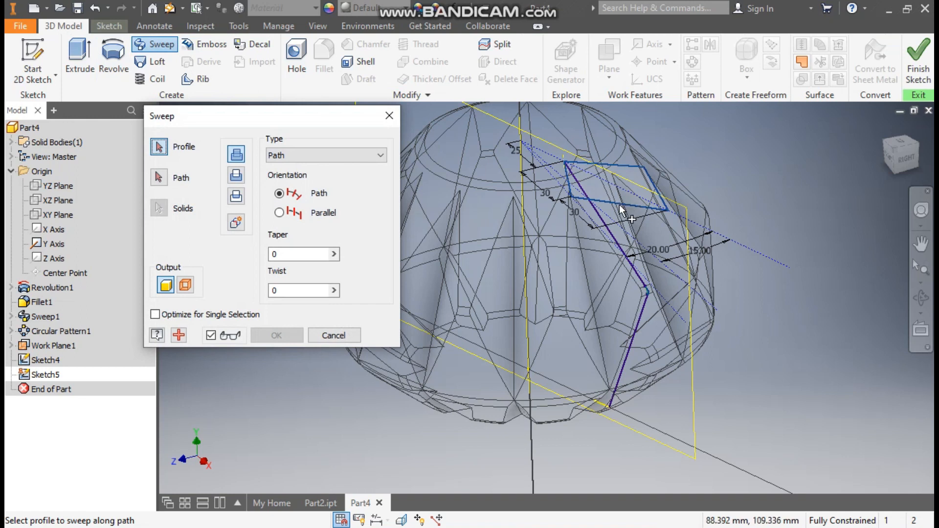
left_click(236, 177)
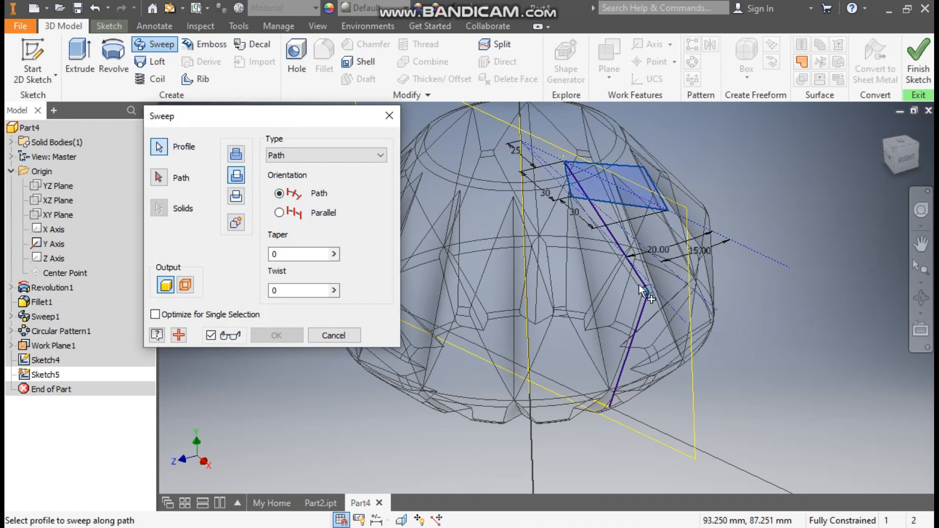
left_click(158, 177)
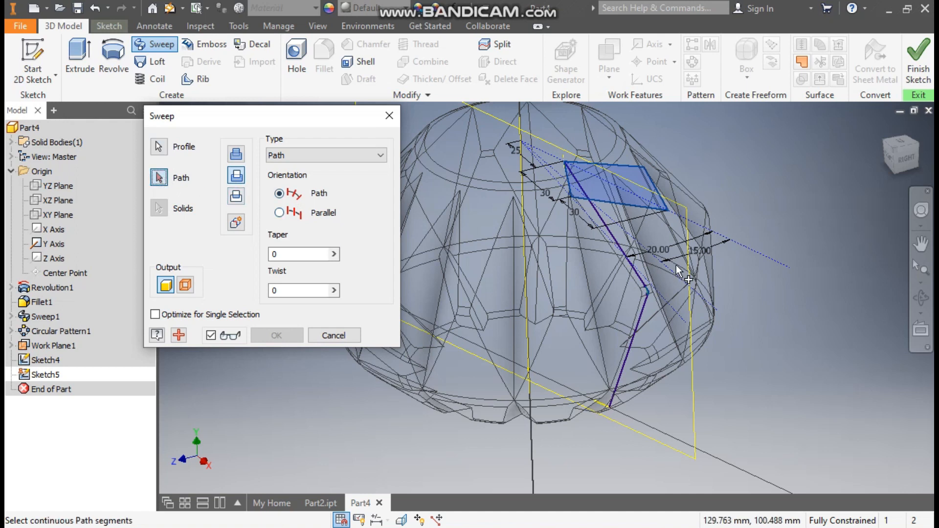
left_click(640, 276)
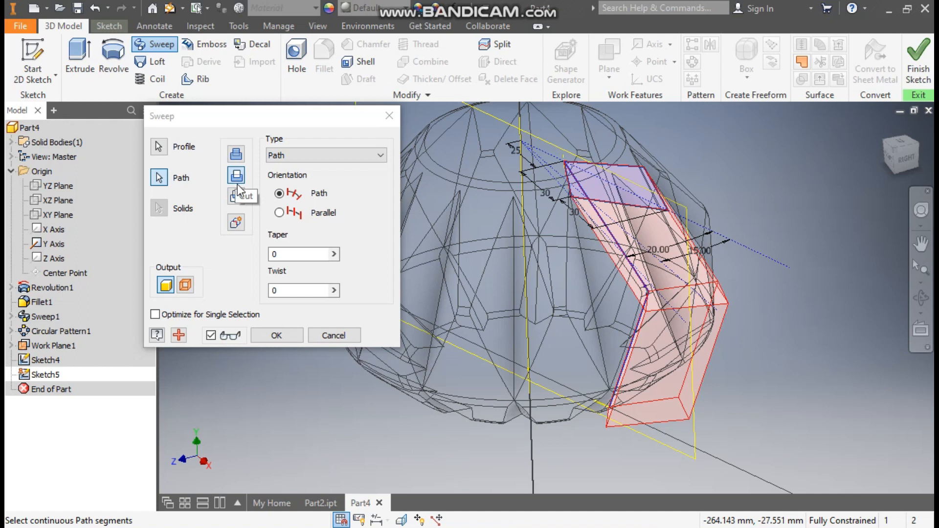
left_click(288, 339)
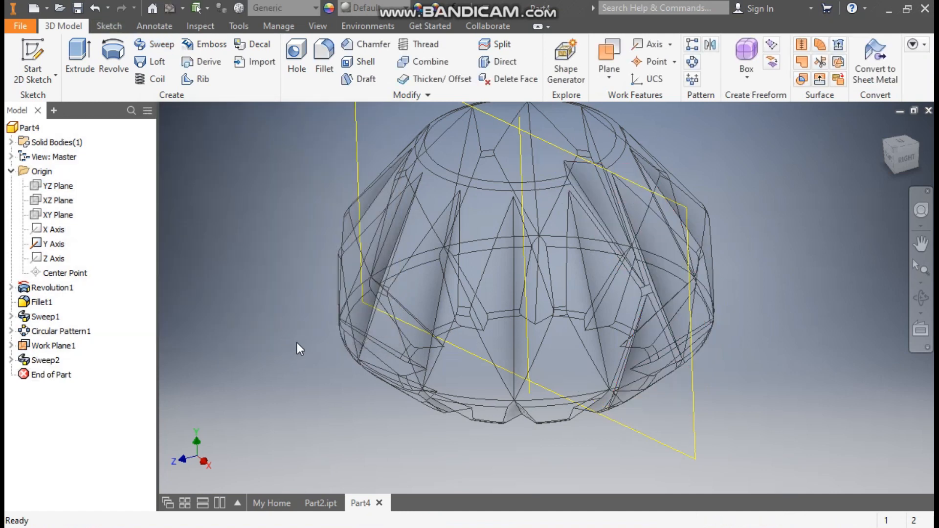
Step: Set the model's visual style to Shaded with Edges
left_click(317, 26)
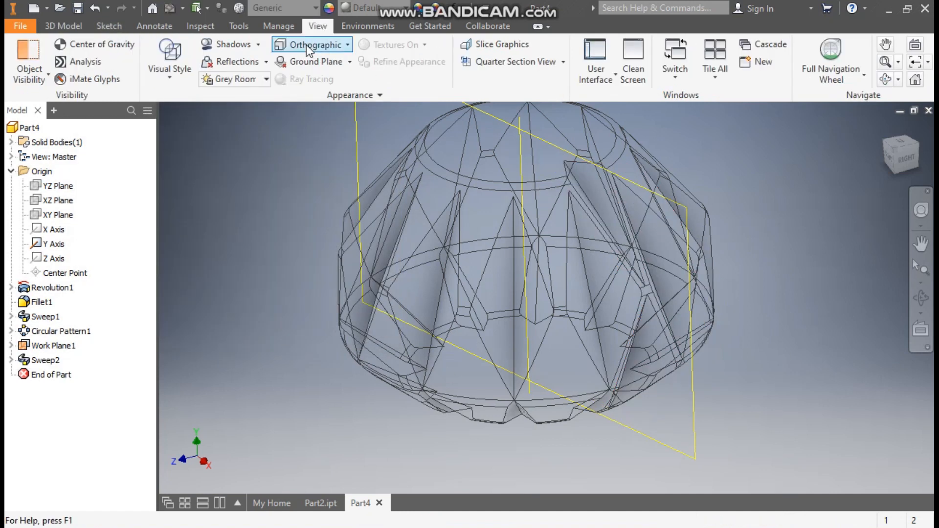
left_click(180, 79)
left_click(209, 156)
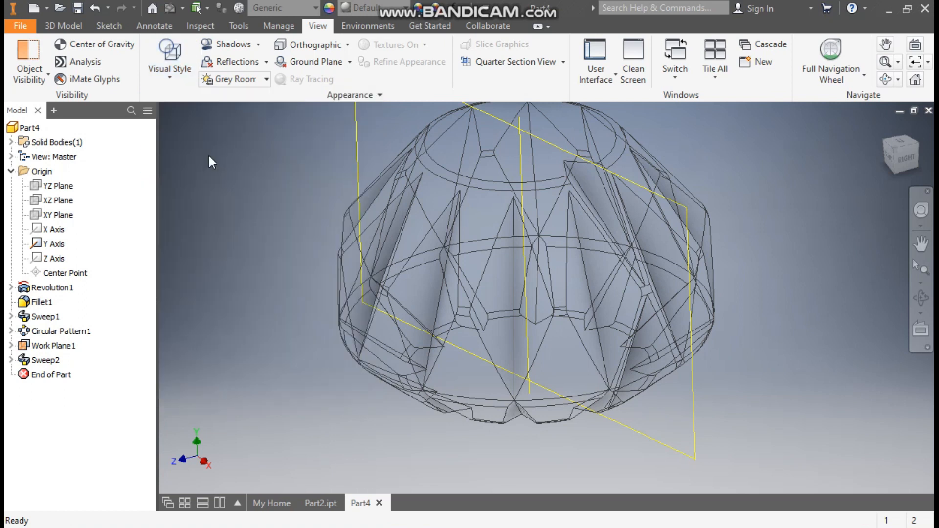
Step: Hide the angled work plane that crosses the body
middle_click_drag(844, 369, 796, 327, "shift")
scroll(659, 415, "down", 3)
scroll(668, 404, "up", 4)
mouse_move(670, 409)
middle_mouse_down("shift")
mouse_move(683, 427)
mouse_move(687, 411)
middle_mouse_up("shift")
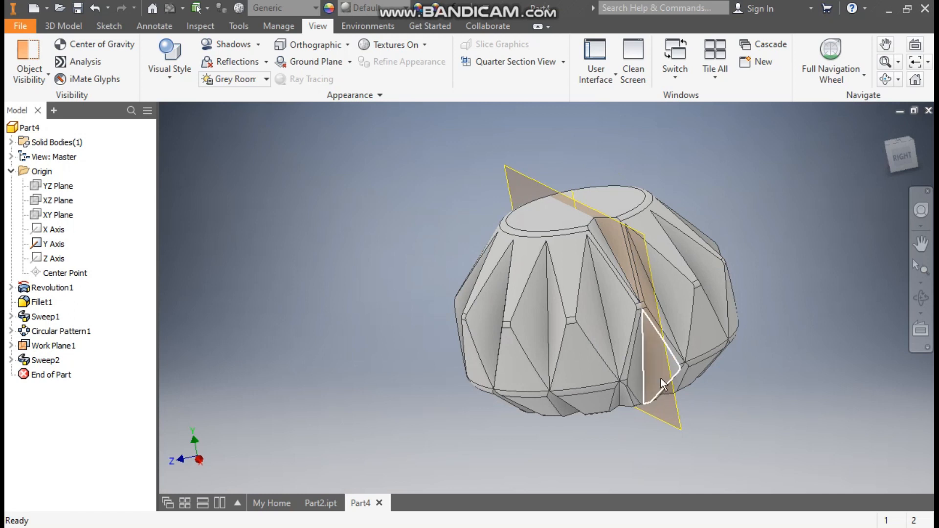
scroll(661, 377, "down", 2)
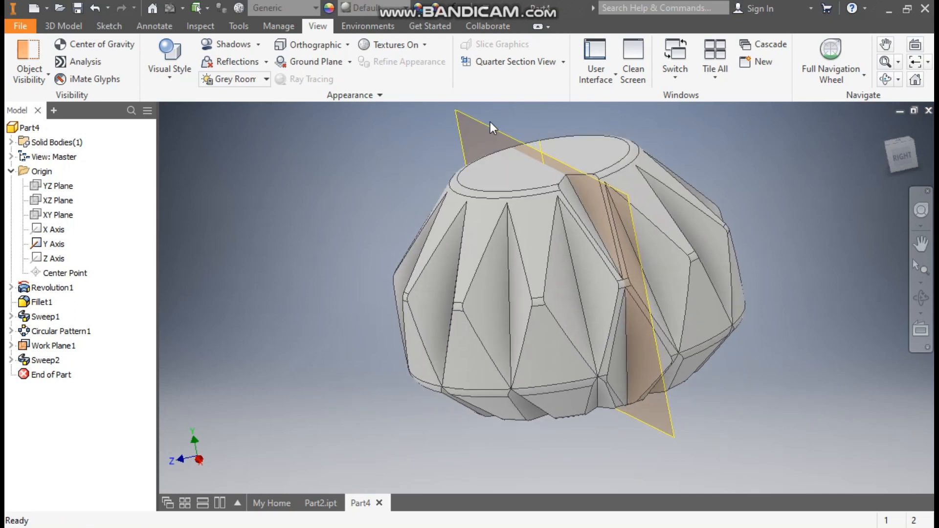
left_click(486, 124)
left_click(110, 356)
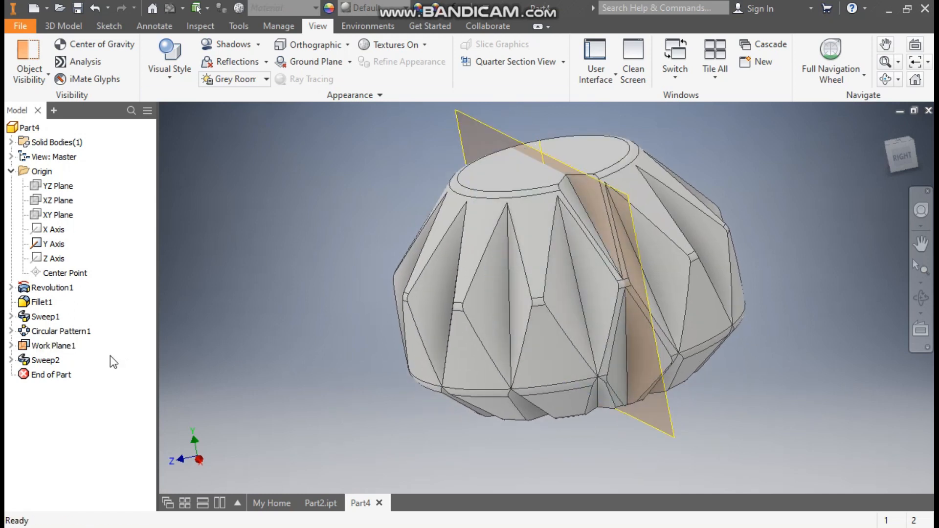
left_click(66, 348)
right_click(65, 347)
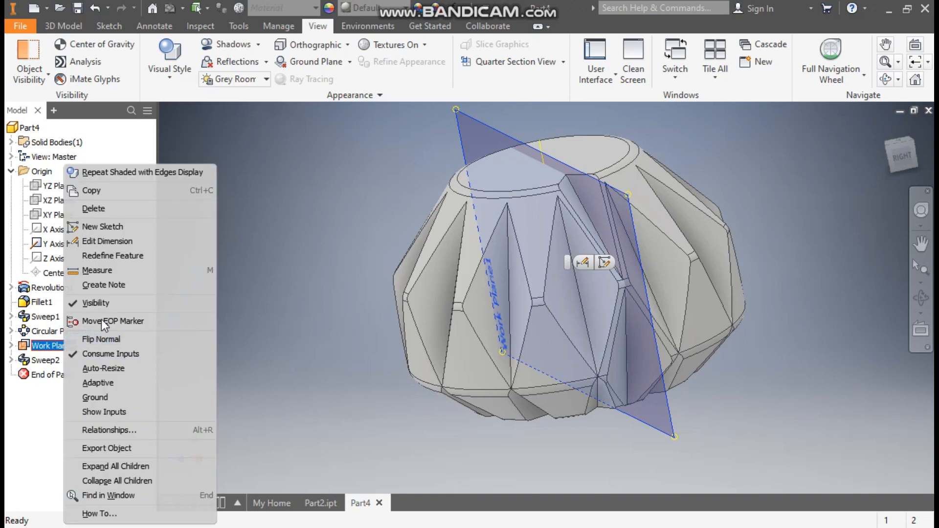
left_click(101, 304)
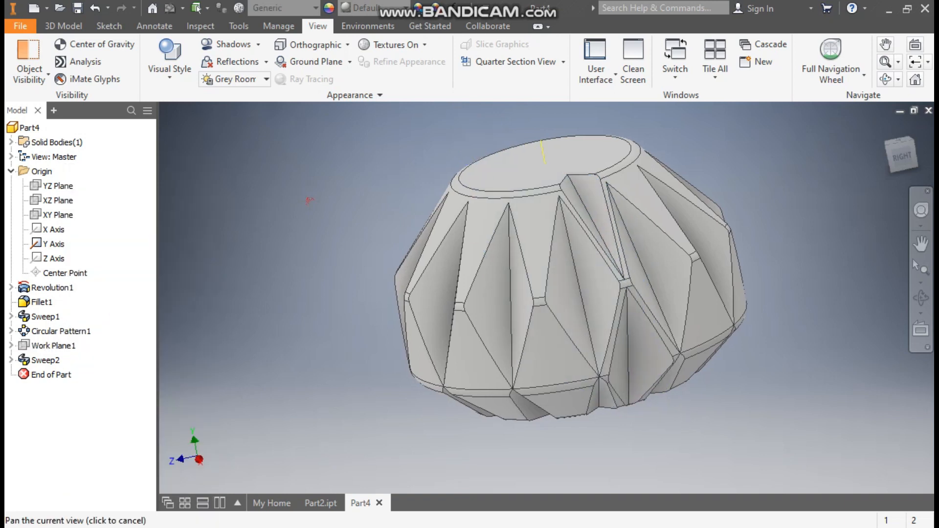
Step: Pattern the second sweep cut circularly around the Y axis with 12 occurrences over 360 degrees
middle_click_drag(308, 201, 335, 209)
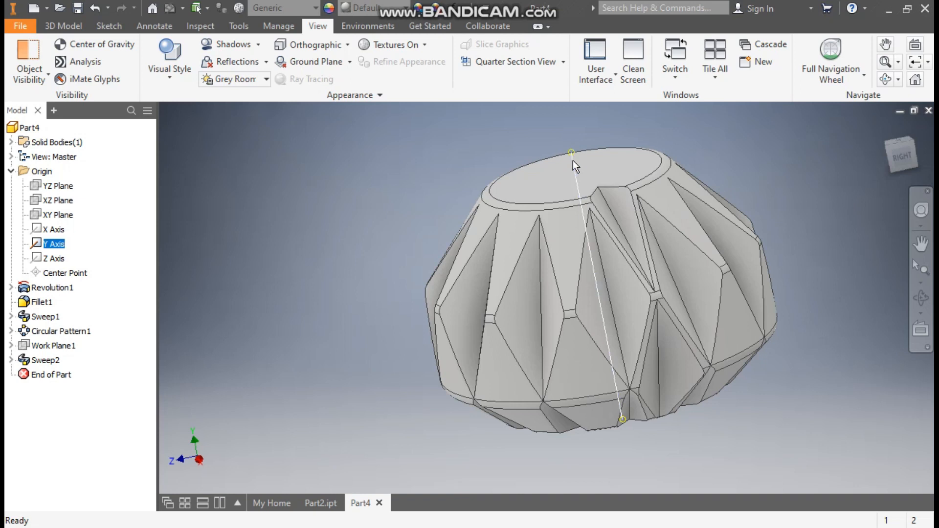
left_click(66, 26)
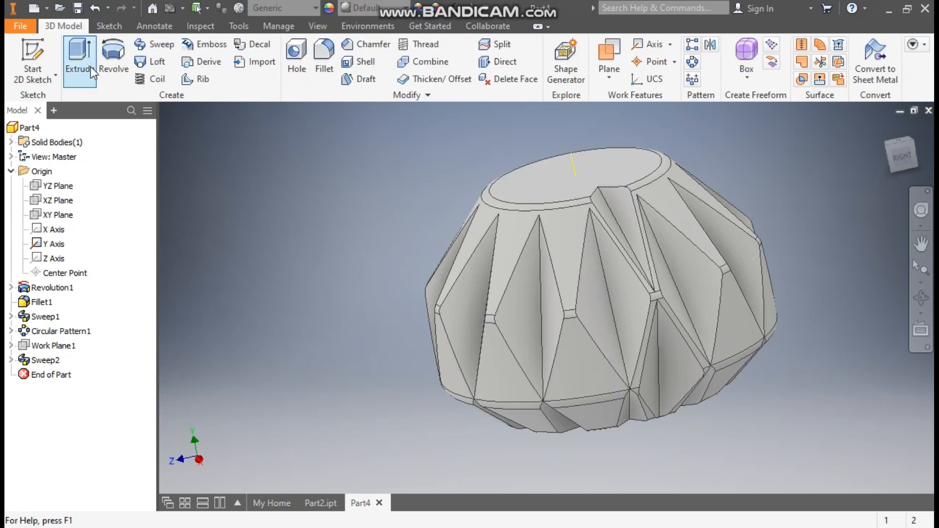
left_click(693, 63)
left_click(53, 361)
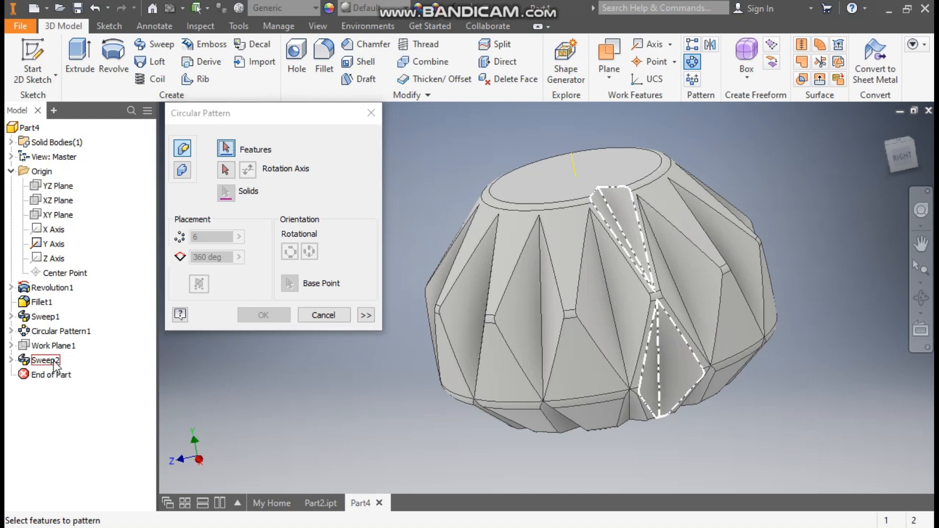
left_click(54, 363)
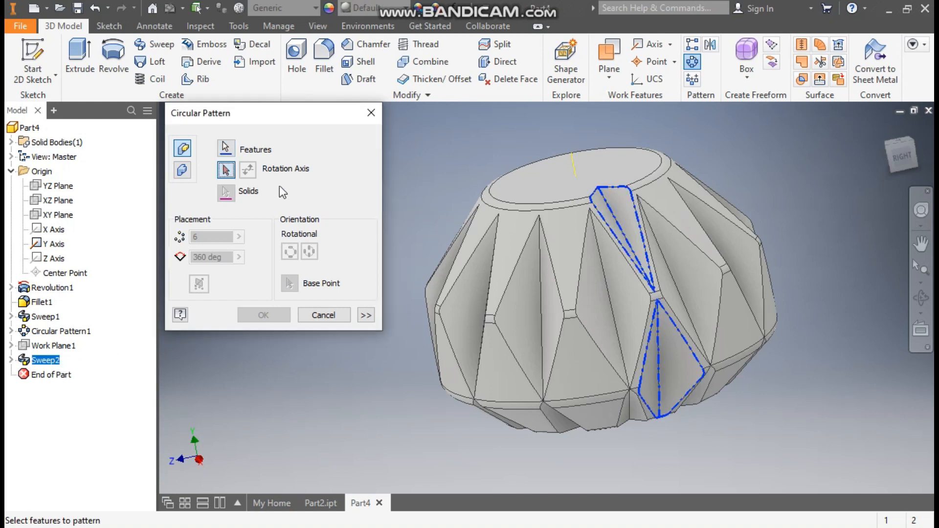
left_click(573, 162)
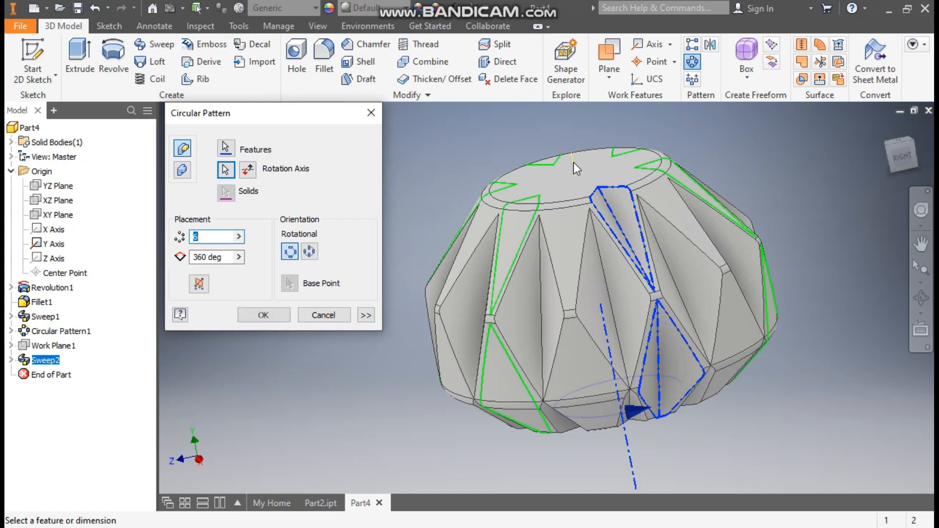
type("12")
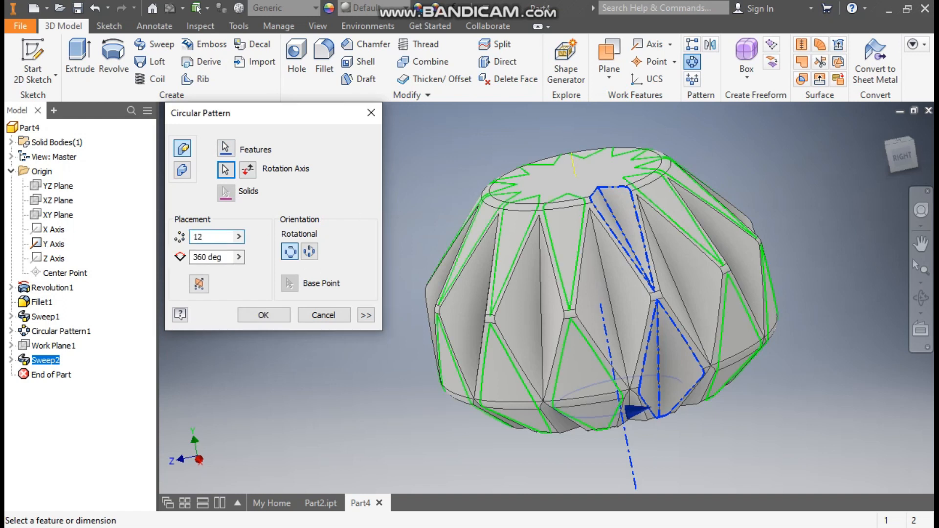
left_click(264, 316)
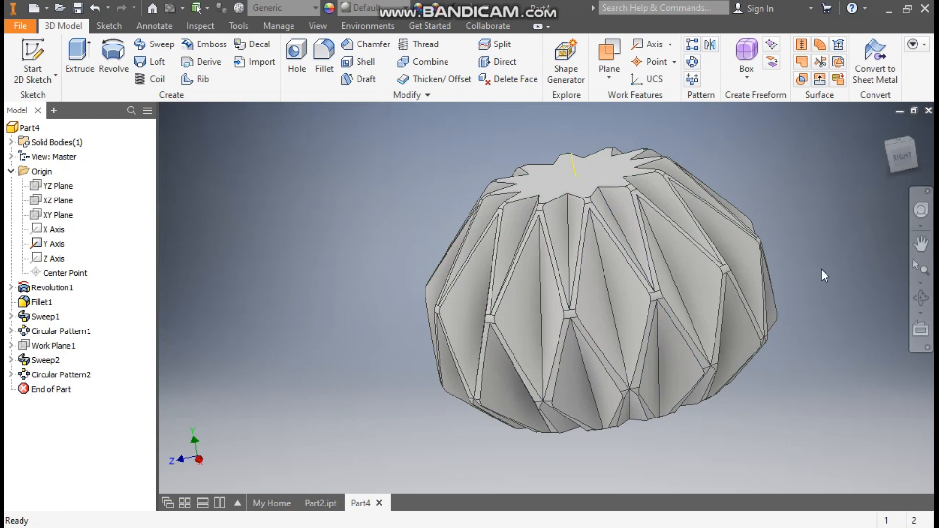
Step: View the finished reference model in Part2.ipt and return to Part4
scroll(821, 274, "down", 1)
left_click(314, 506)
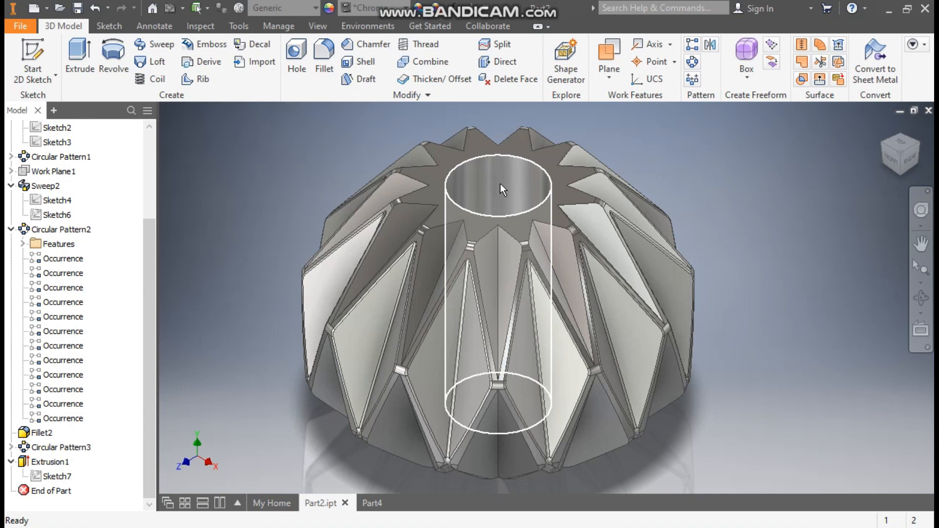
left_click(371, 503)
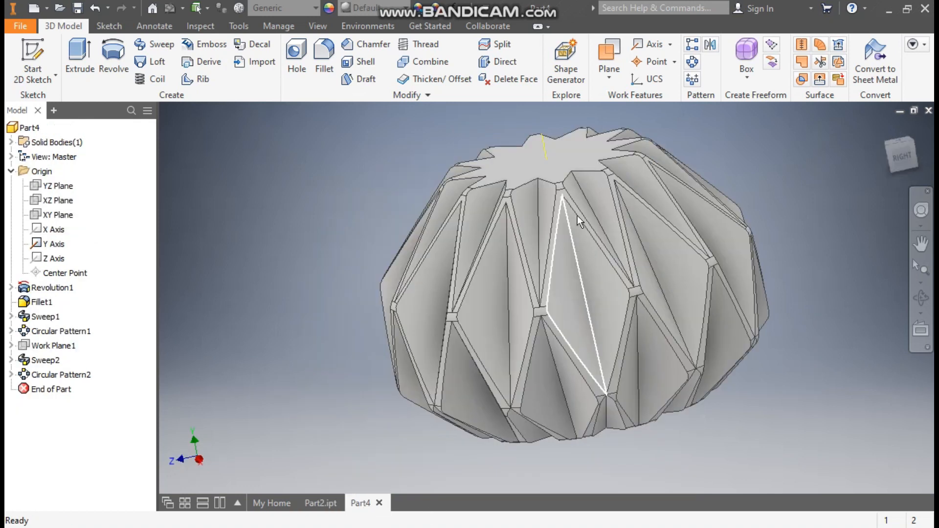
Step: Sketch a 40 mm diameter circle centred on the origin on the body's flat top face
left_click(573, 150)
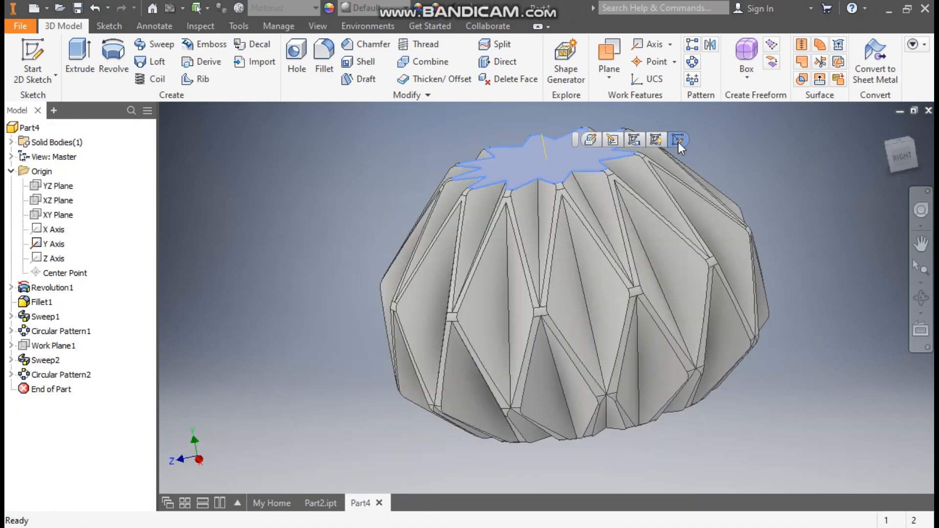
left_click(678, 142)
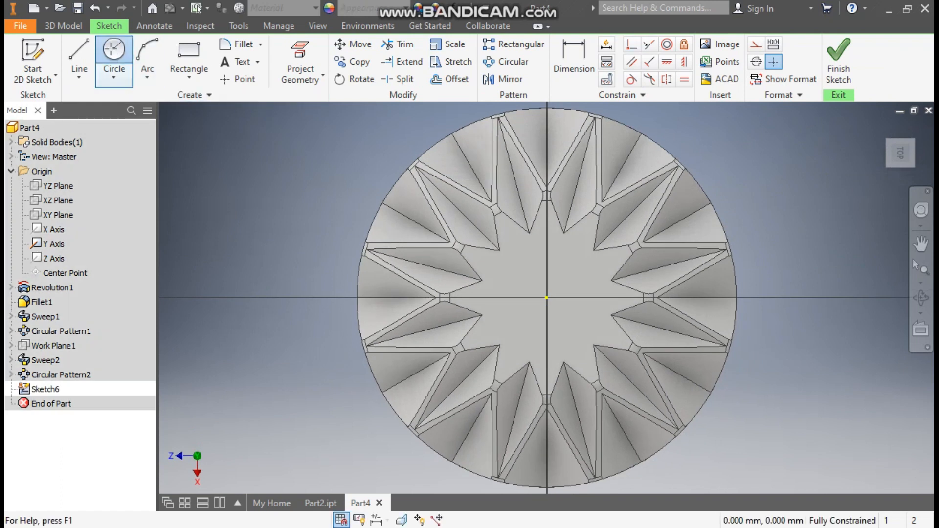
left_click(114, 54)
left_click(546, 297)
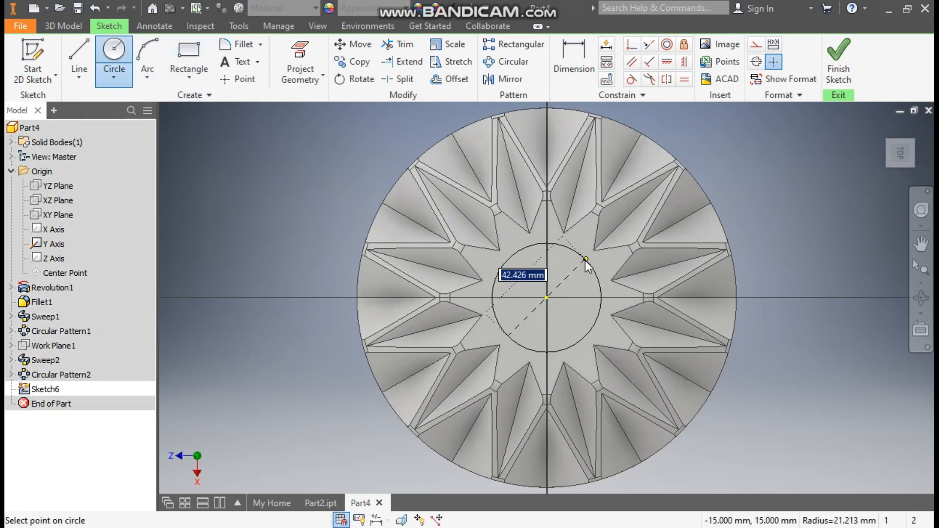
type("40")
key("Return")
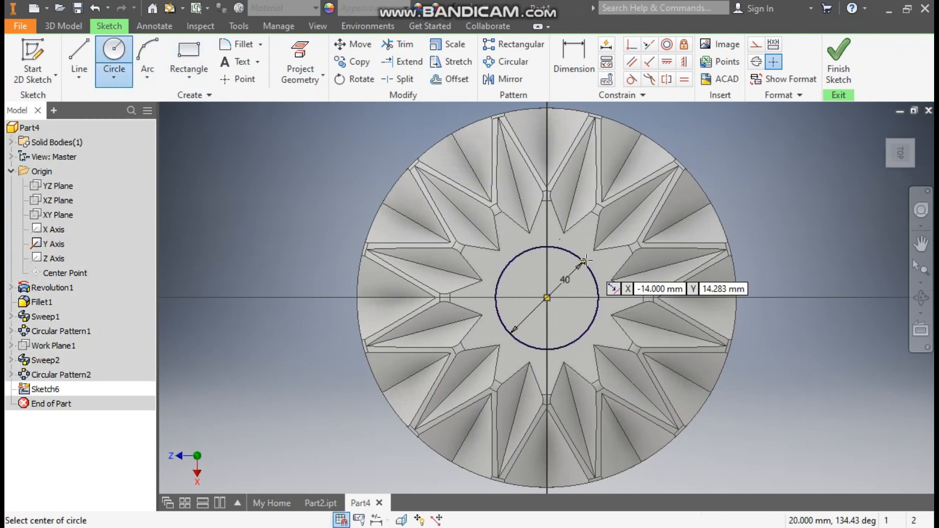
Step: Extrude the circle downward as a cut about 140 mm deep, all the way through the body
left_click(63, 26)
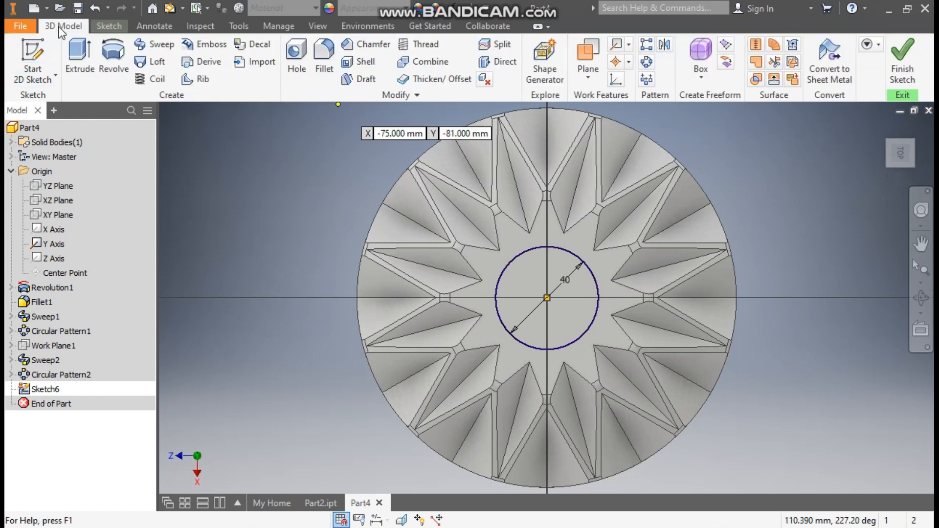
left_click(77, 59)
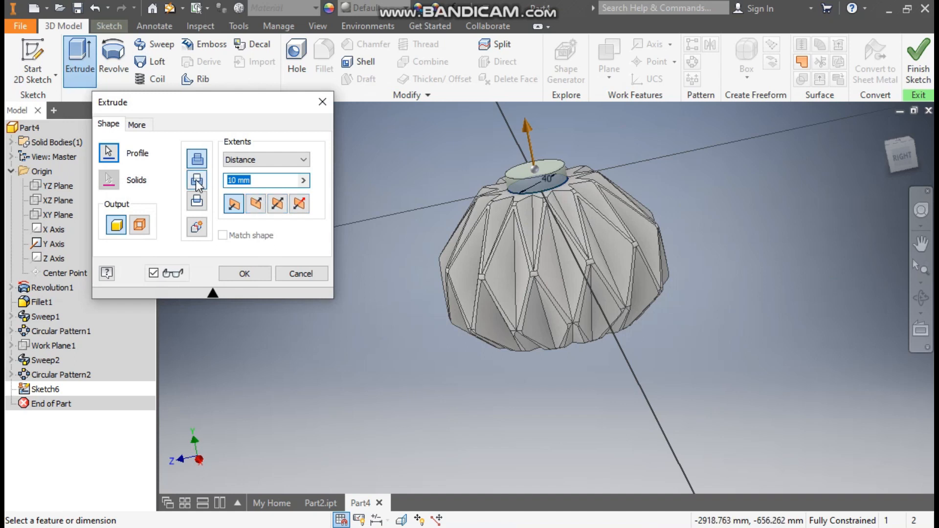
left_click(196, 180)
left_click_drag(550, 237, 587, 429)
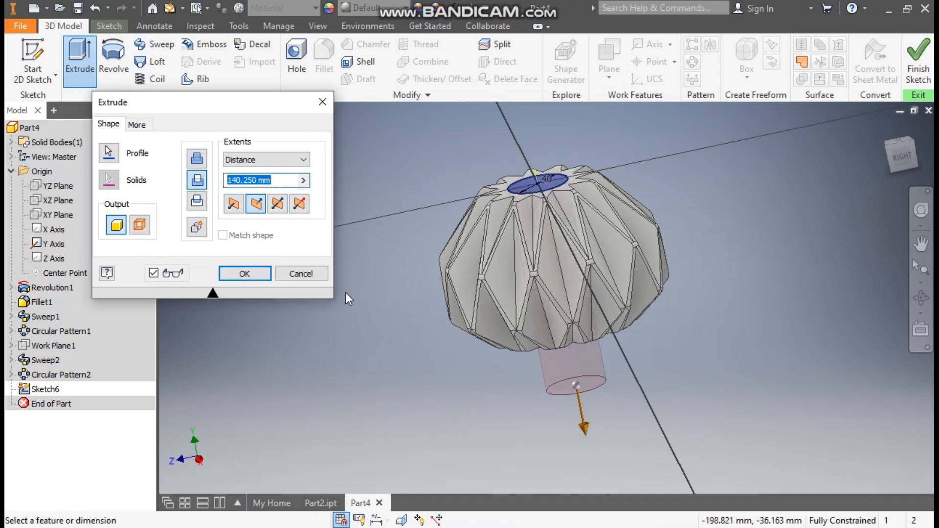
left_click(244, 274)
Step: Hide the Y axis that runs through the center of the body
scroll(597, 260, "up", 3)
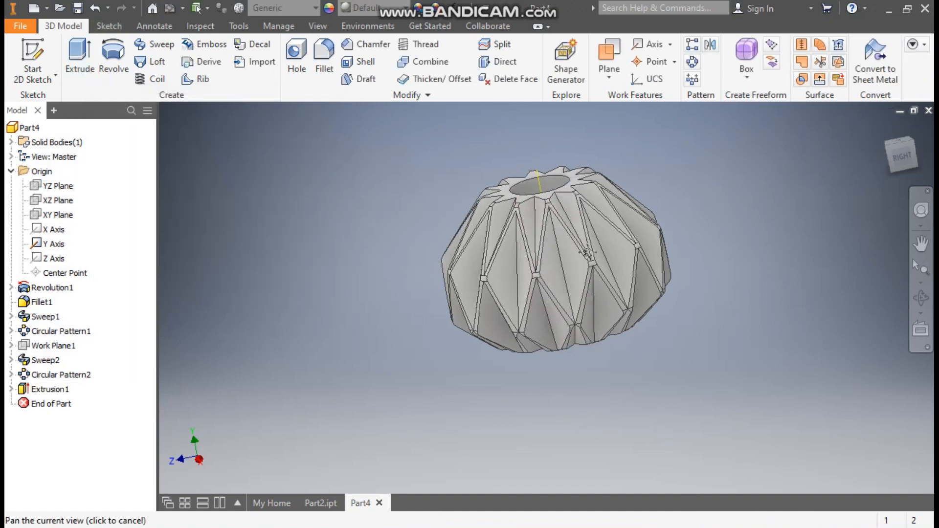
left_click(536, 187)
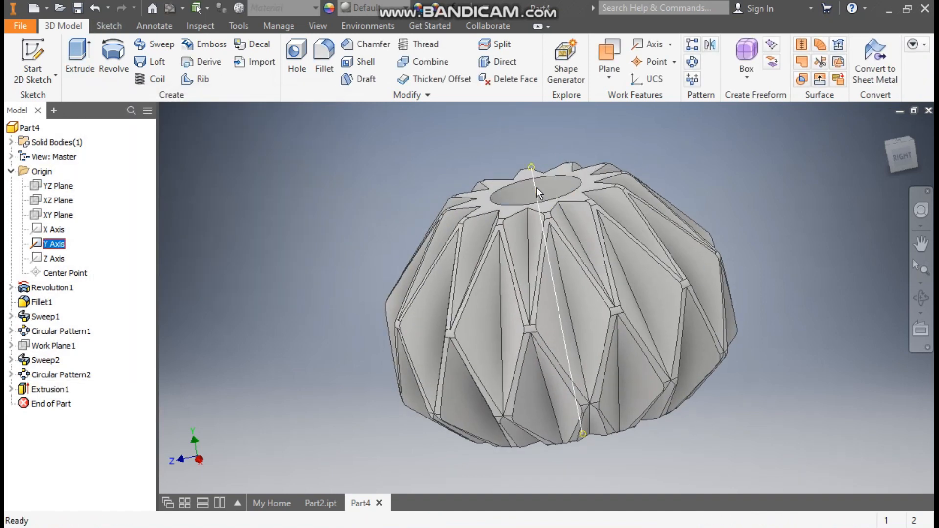
right_click(535, 187)
left_click(570, 207)
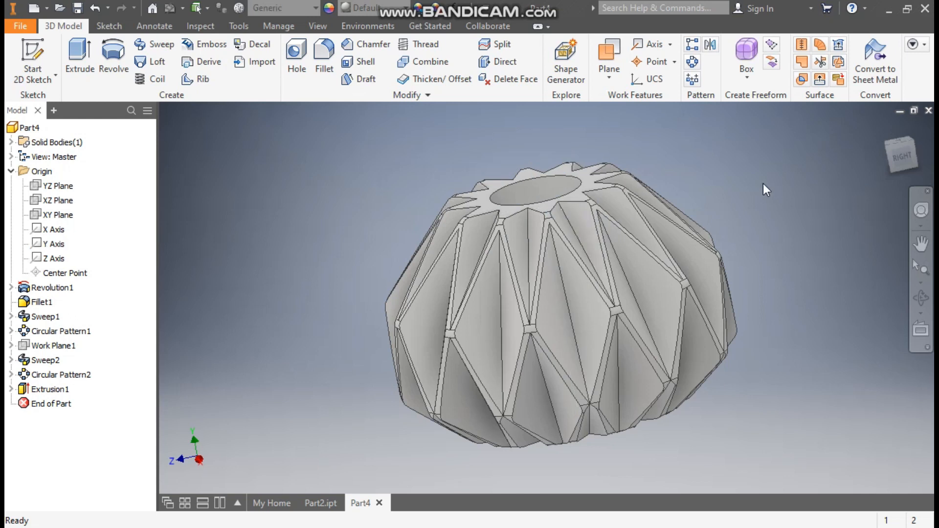
Step: Apply the Chrome - Polished appearance to the part and show it in a corner view from above
left_click(368, 10)
scroll(406, 136, "up", 8)
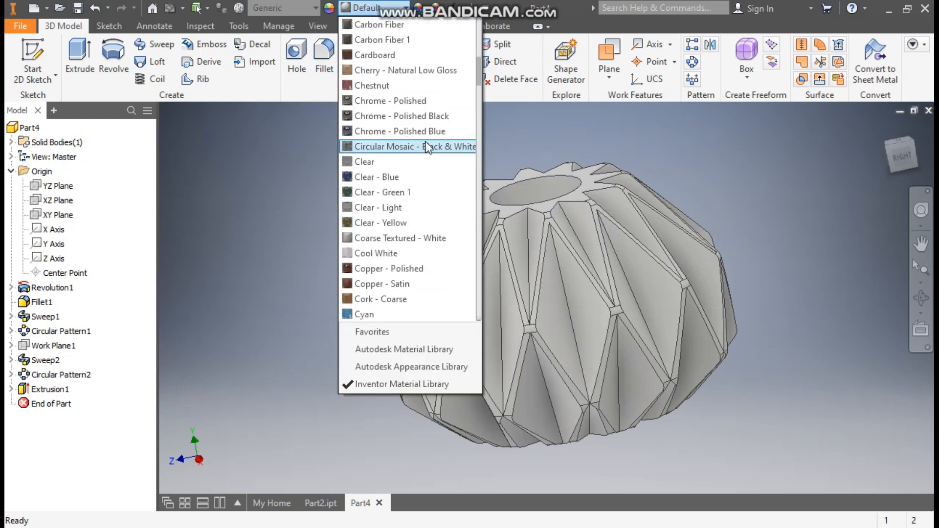
left_click(413, 101)
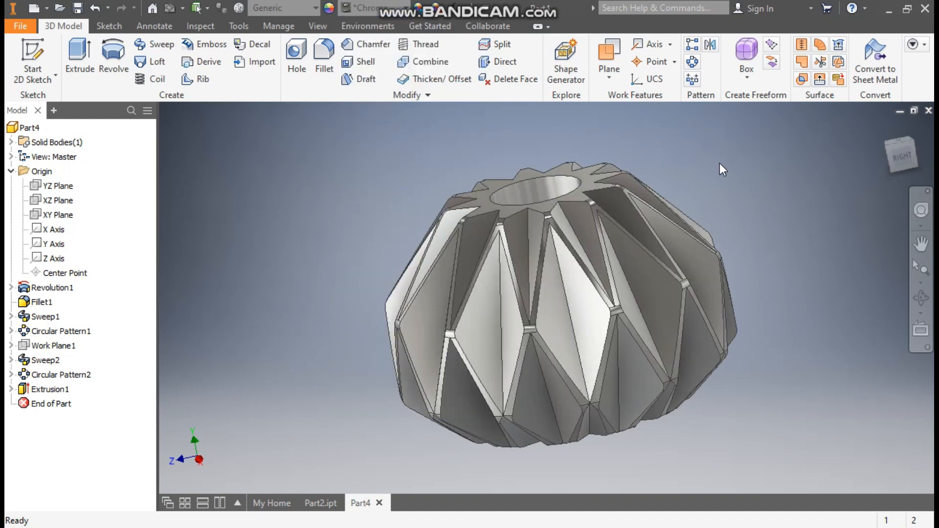
middle_click_drag(715, 205, 772, 205)
left_click(888, 145)
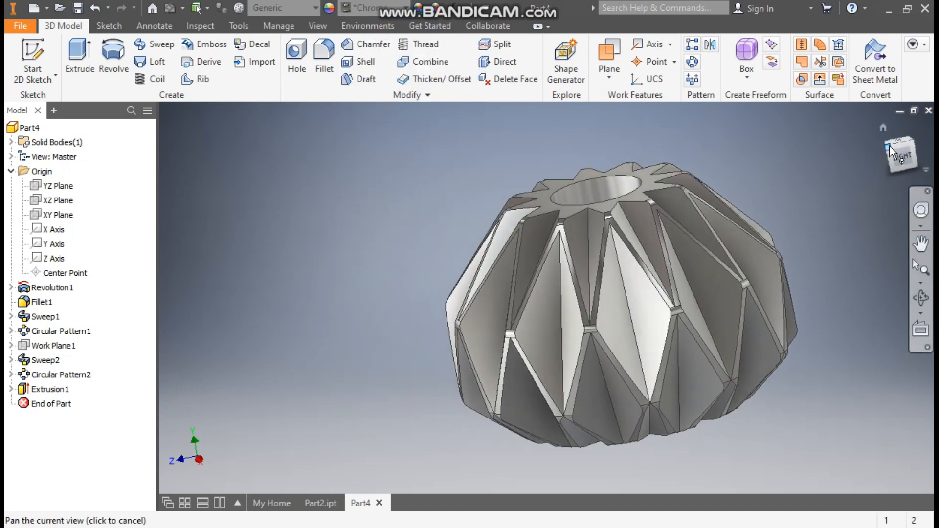
middle_click_drag(559, 274, 480, 266)
middle_click_drag(711, 225, 732, 227)
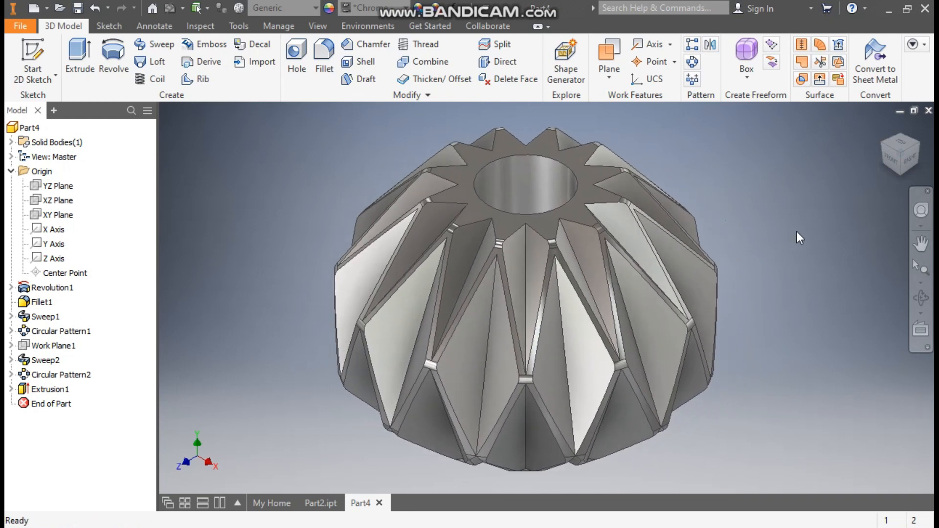